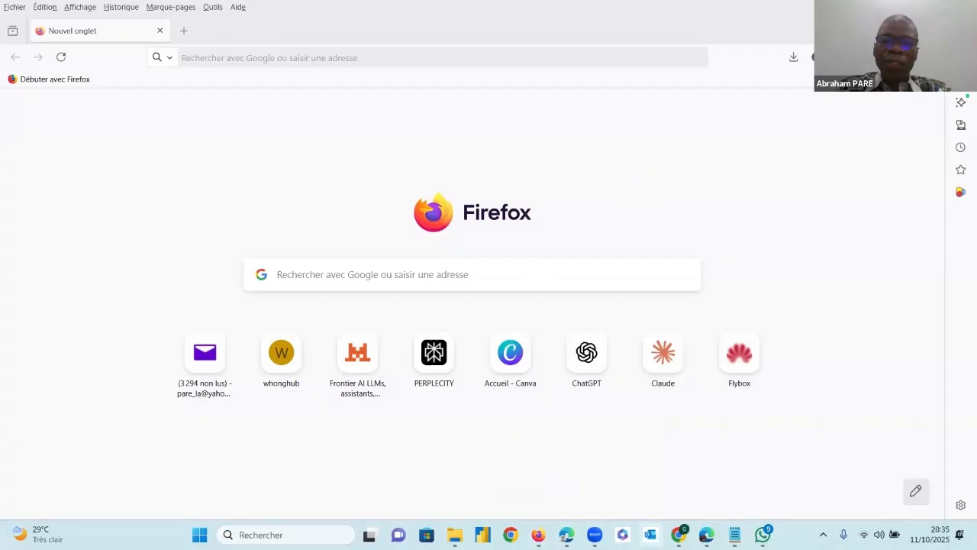
Restore the previous browser session with its NotebookLM tabs
mouse_move(539, 535)
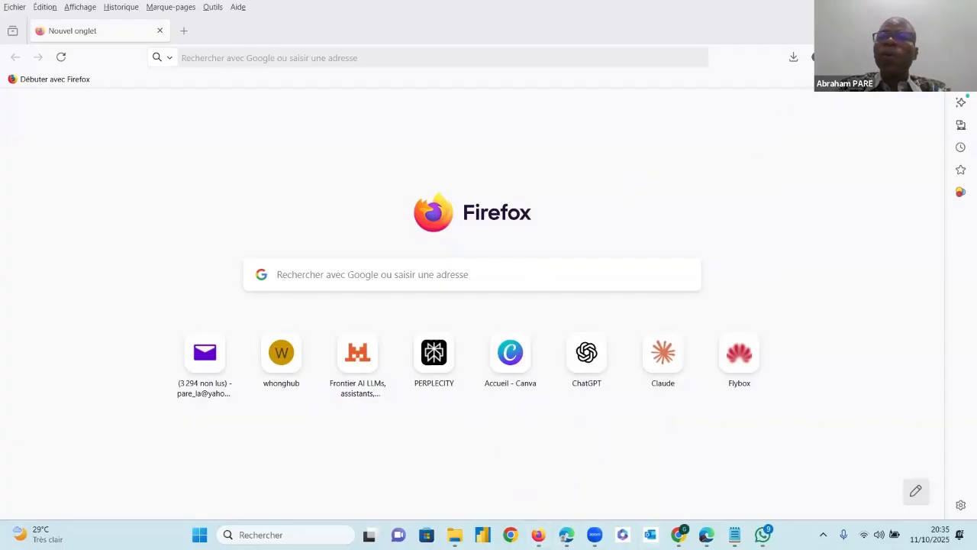
mouse_move(933, 7)
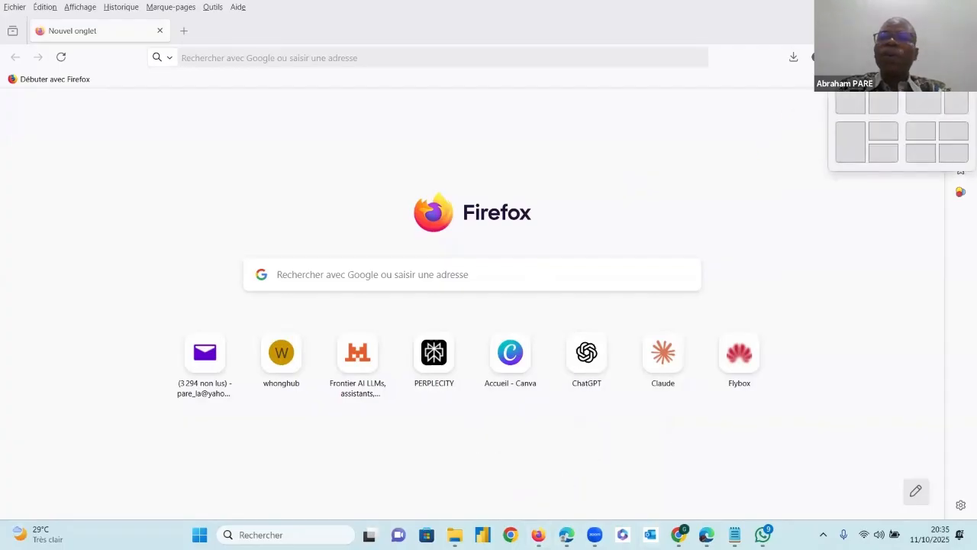
left_click(851, 103)
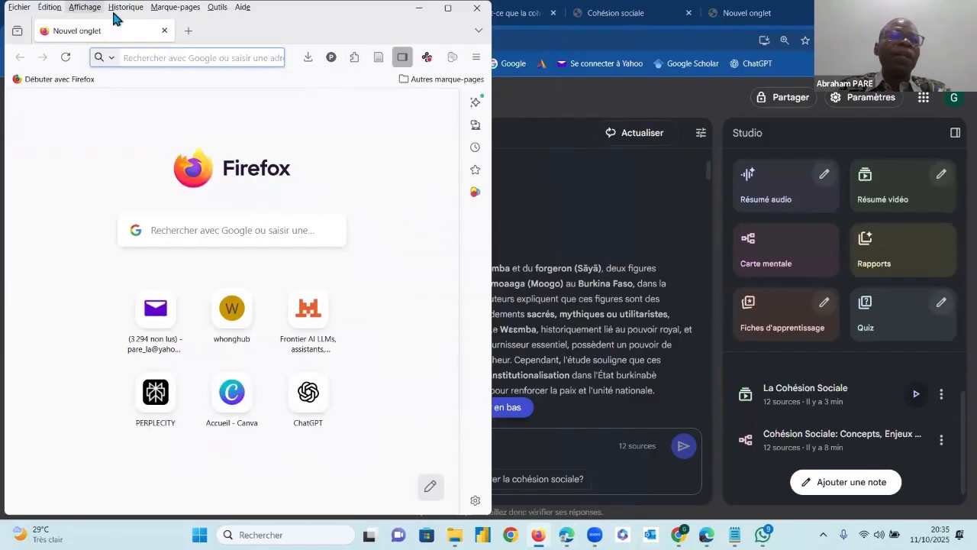
left_click(115, 9)
left_click(283, 96)
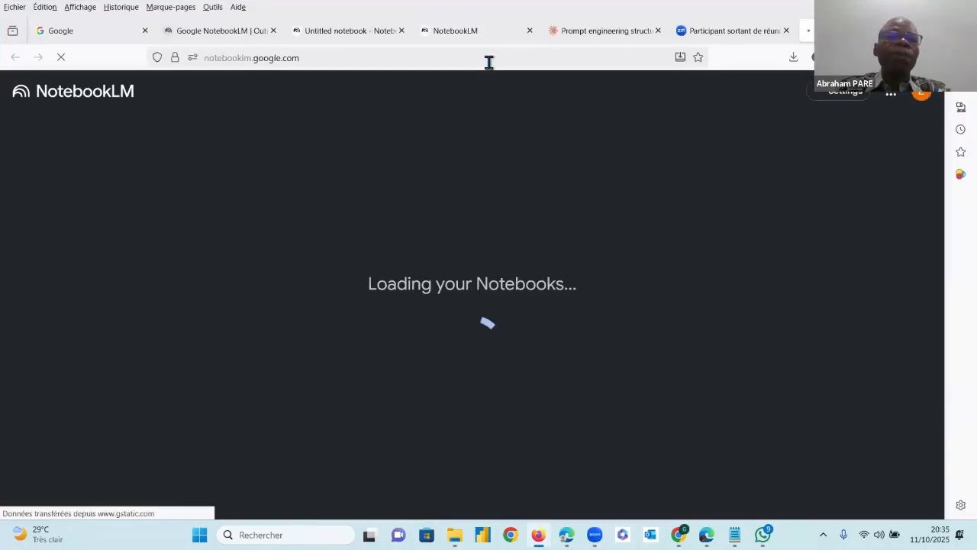
Check the NotebookLM home page and its web address, and bring up the open Google NotebookLM presentation page
left_click(508, 59)
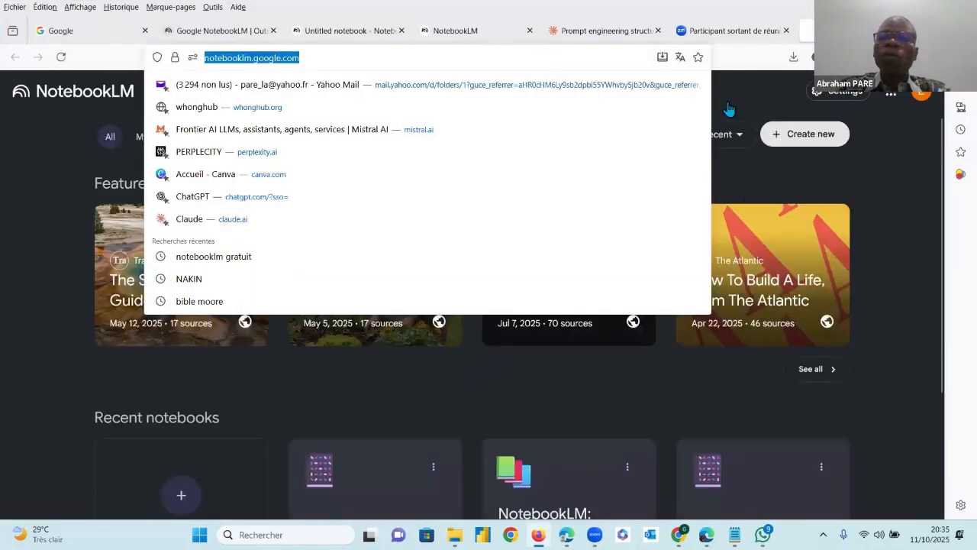
left_click(741, 95)
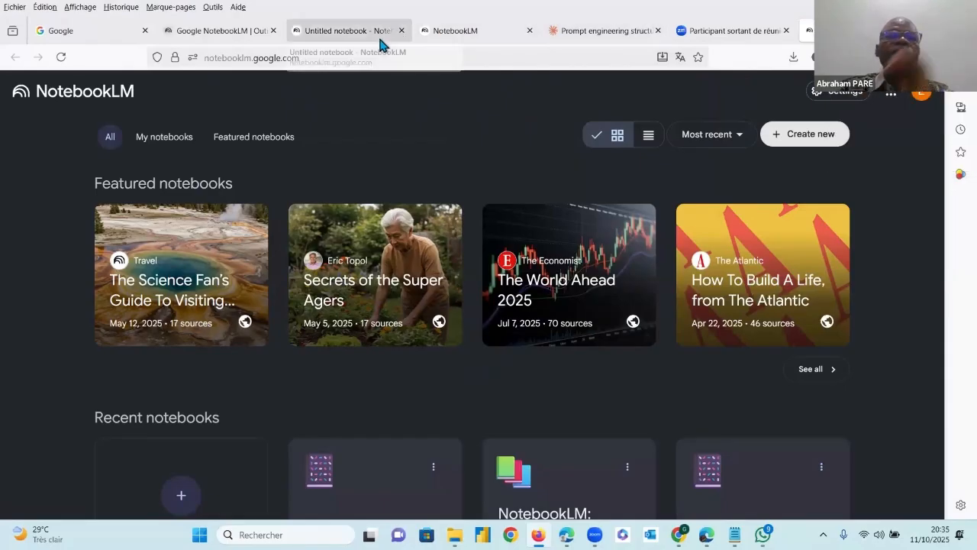
left_click(224, 31)
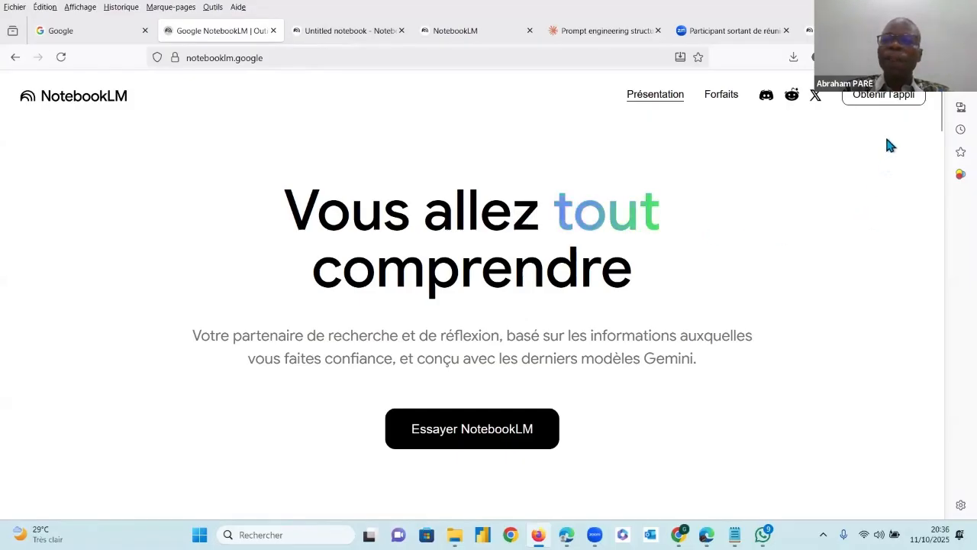
Search Google for NOTEBOOKLM in a new tab and launch NotebookLM from its official site
left_click(941, 30)
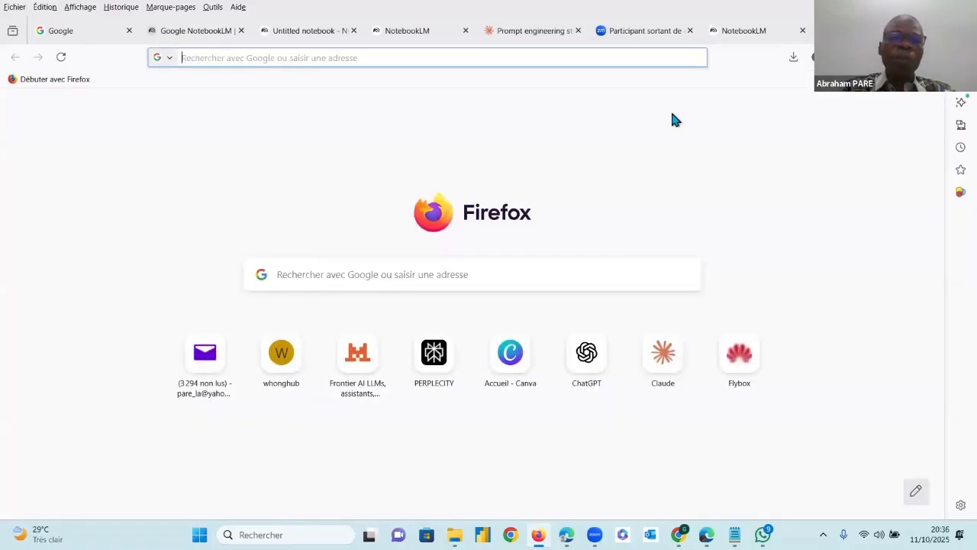
left_click(478, 273)
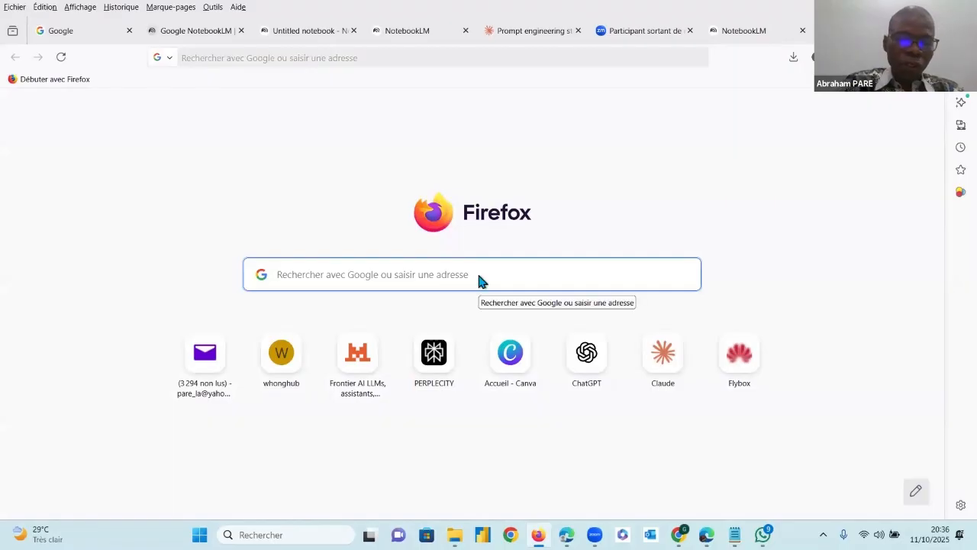
type("NOTE")
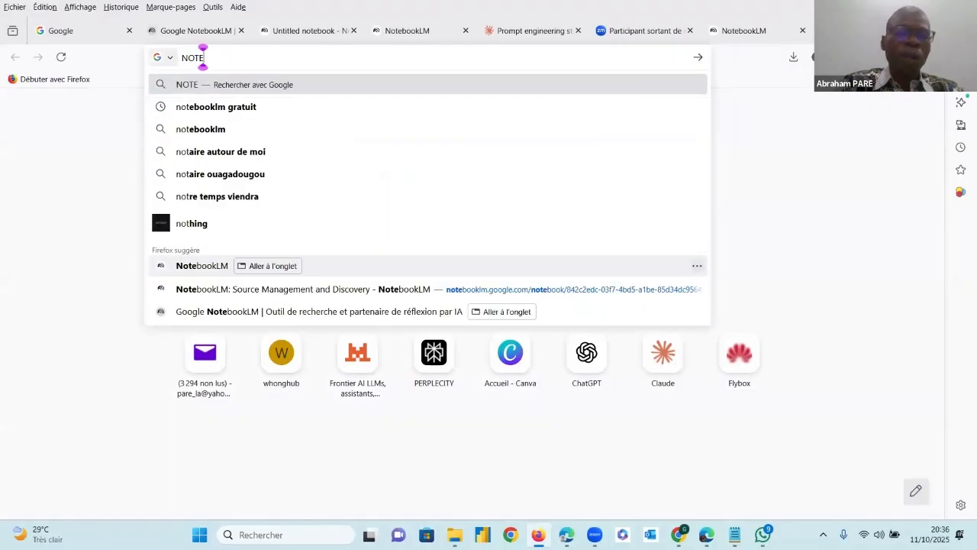
type("BO")
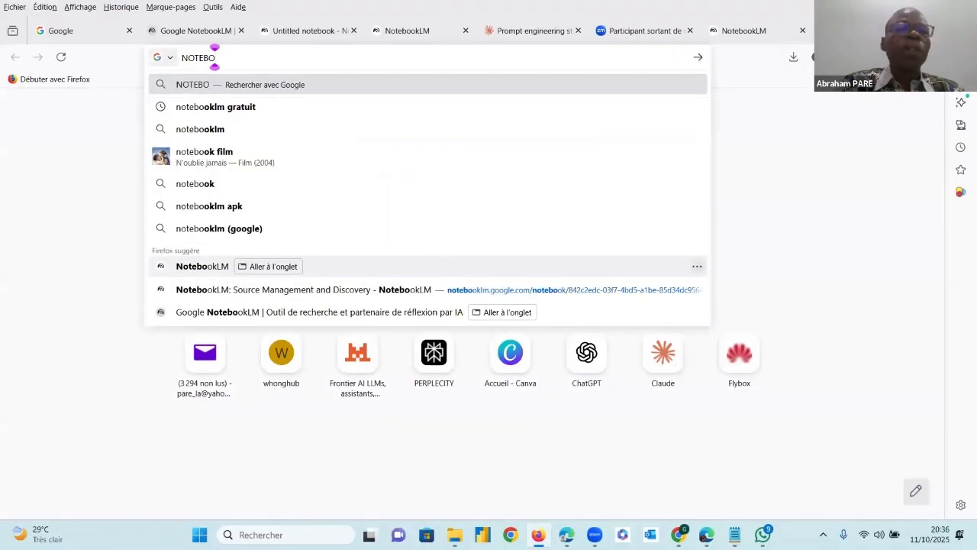
type("OKLM")
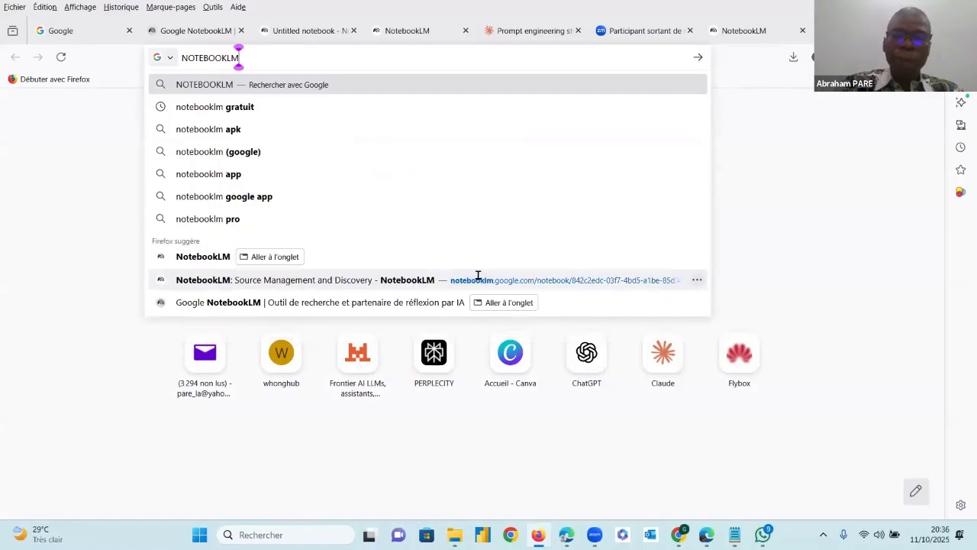
key("Return")
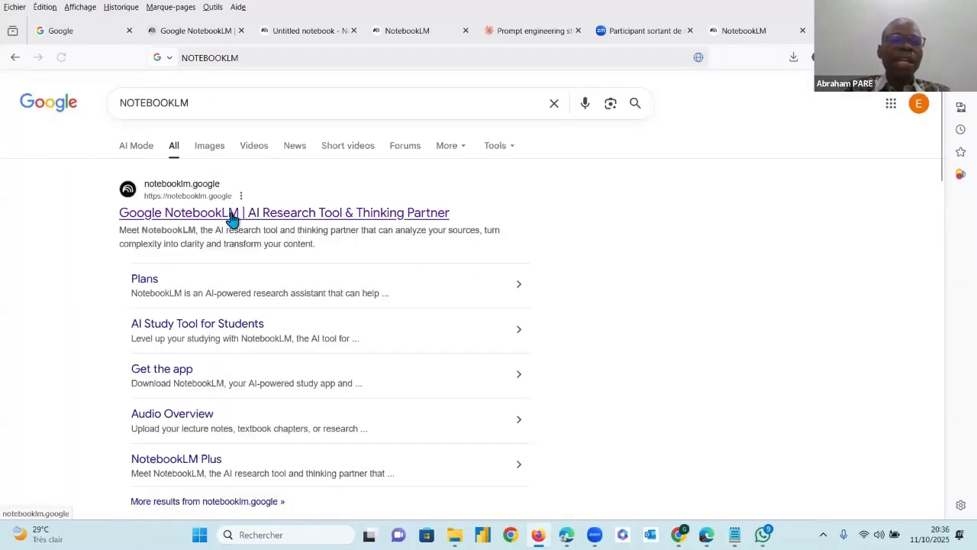
left_click(232, 217)
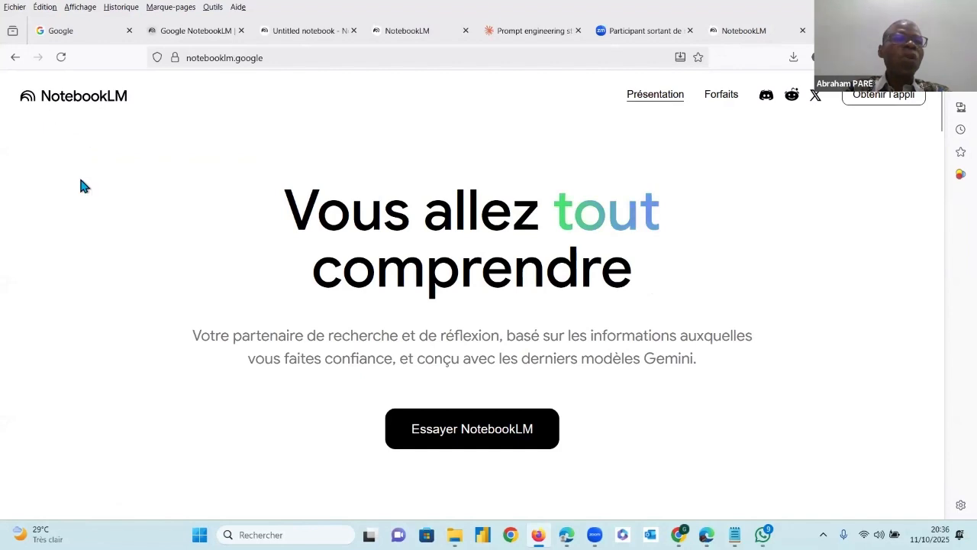
left_click(486, 434)
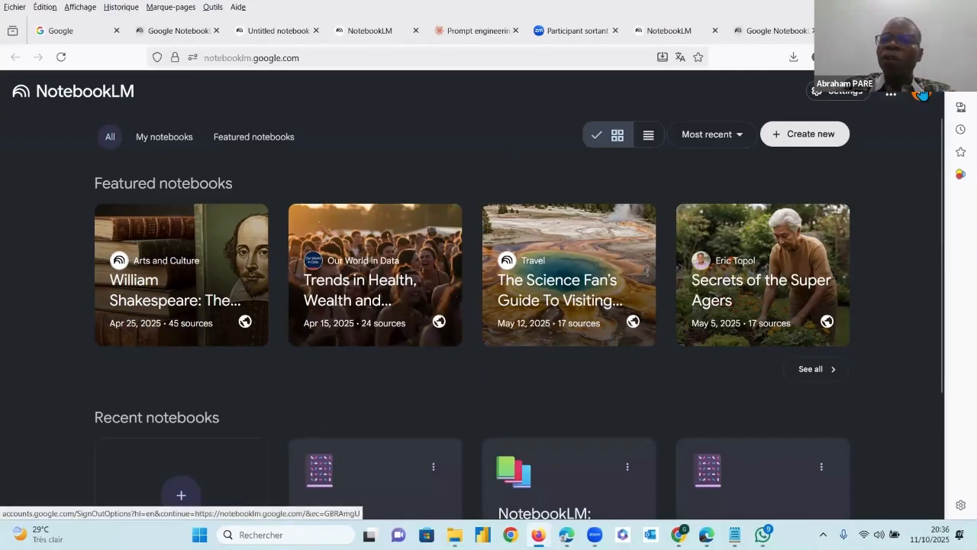
Check which Google account is signed in to NotebookLM and which other accounts are available
left_click(925, 97)
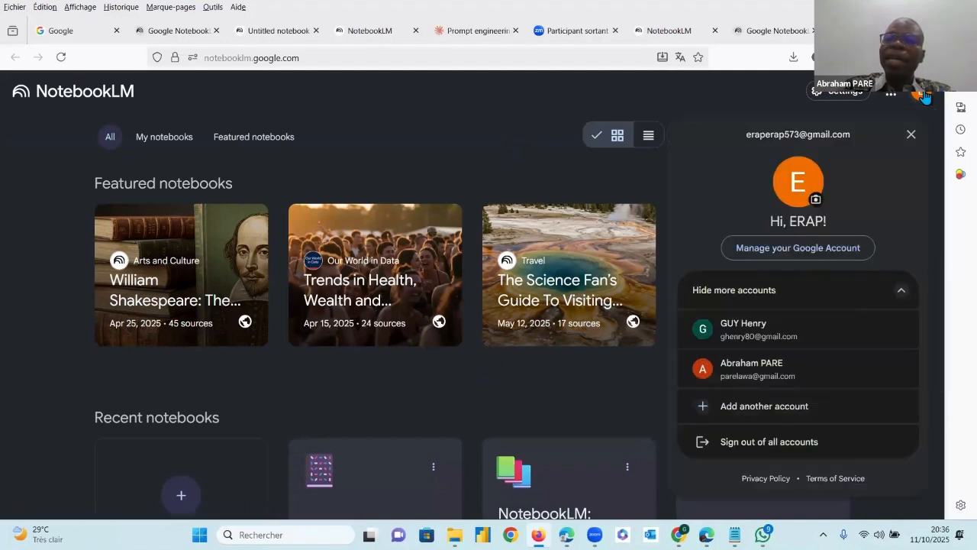
left_click(720, 97)
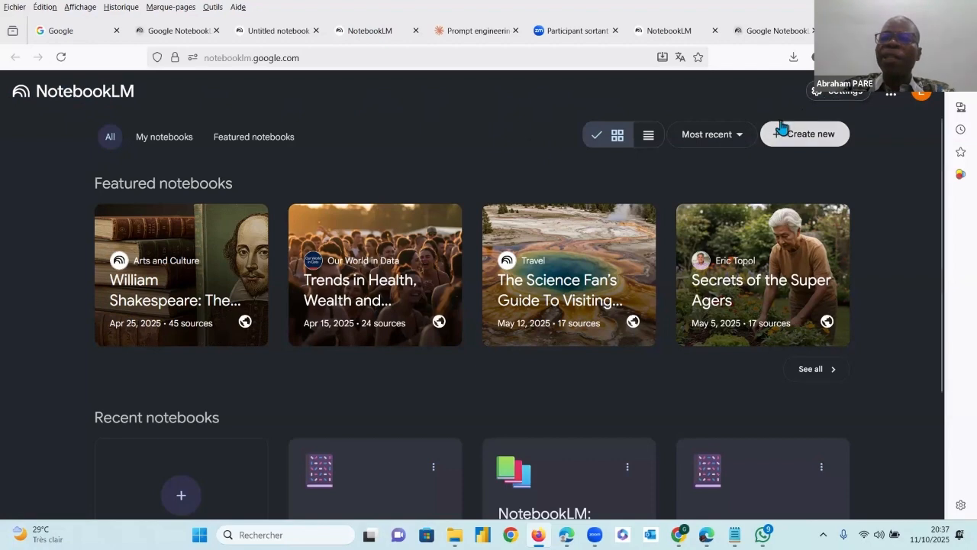
Look through the available output languages and close the language settings without choosing one
left_click(850, 95)
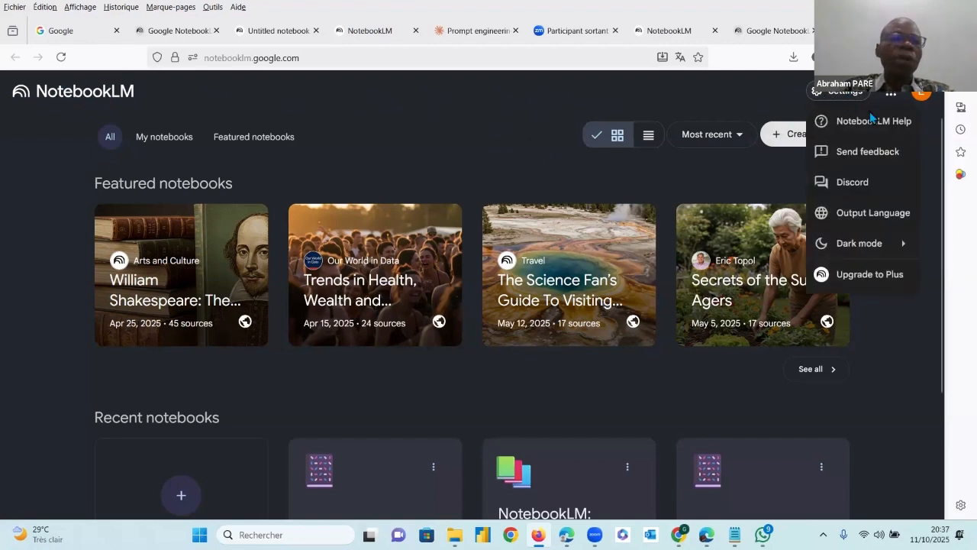
left_click(872, 213)
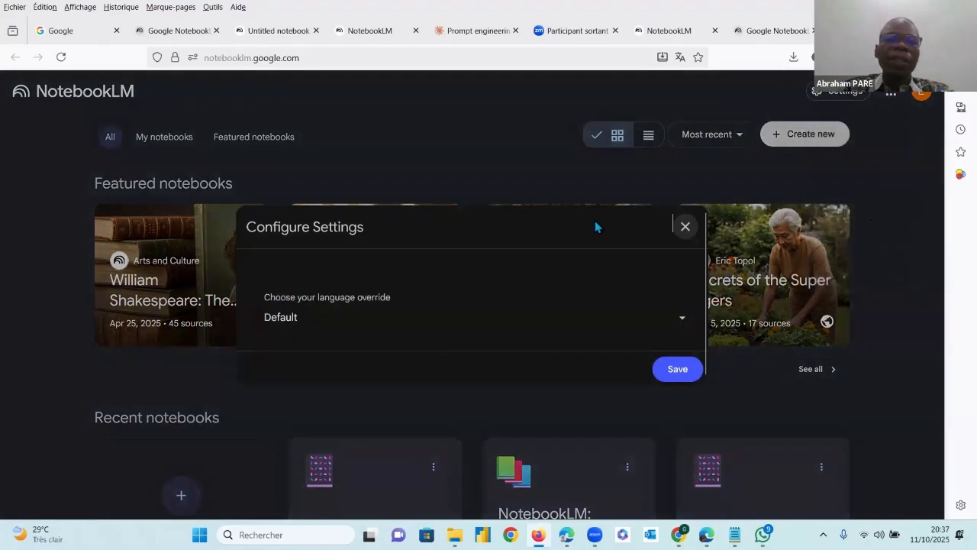
left_click(681, 321)
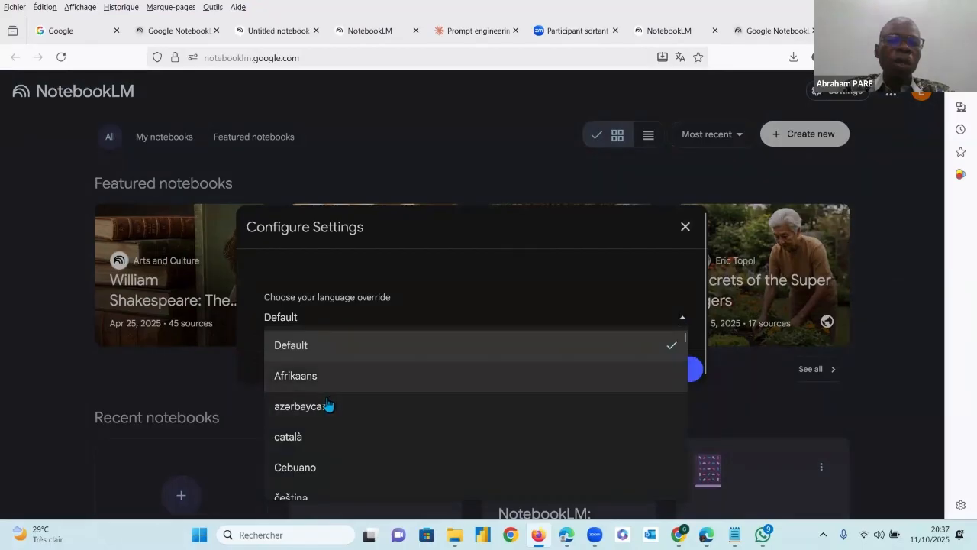
scroll(323, 402, "down", 5)
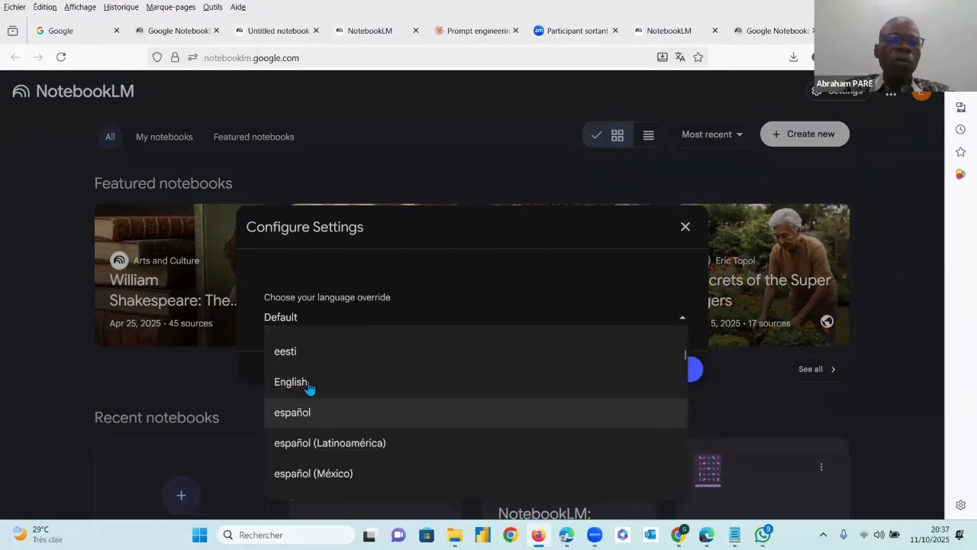
left_click(426, 135)
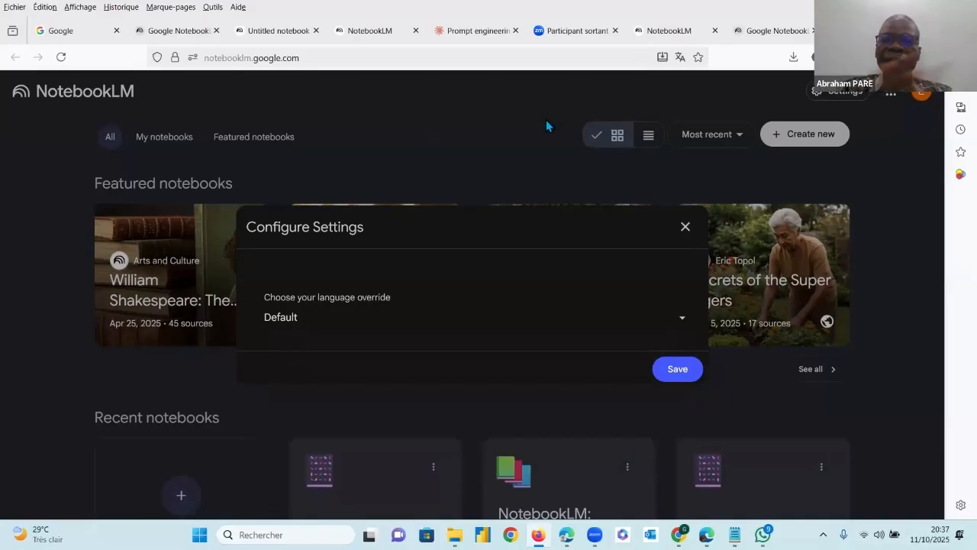
left_click(856, 93)
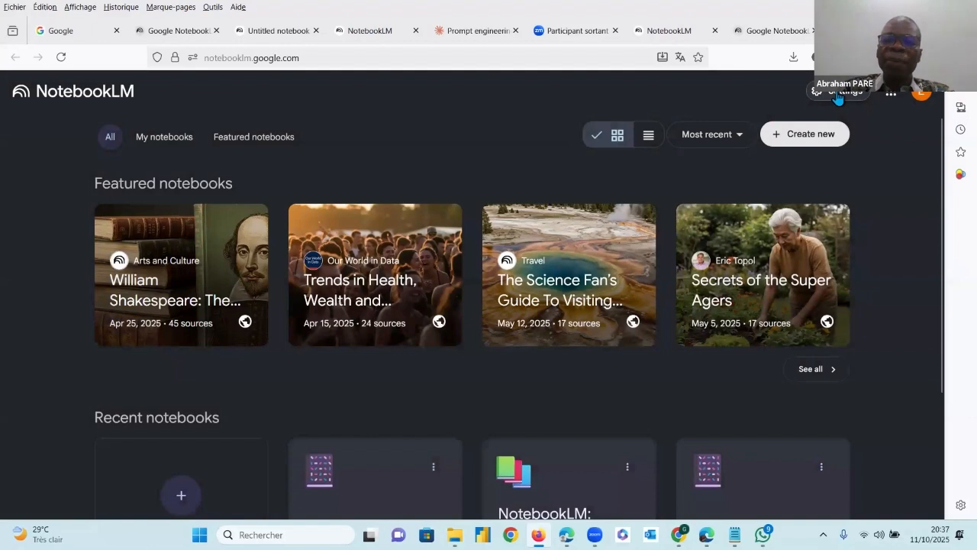
Change the NotebookLM display theme to Light mode
left_click(840, 93)
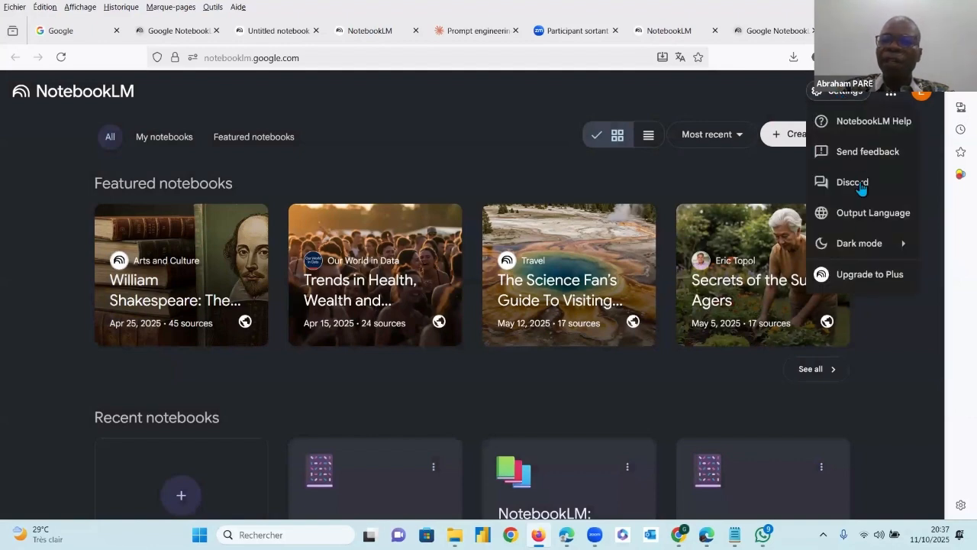
mouse_move(866, 252)
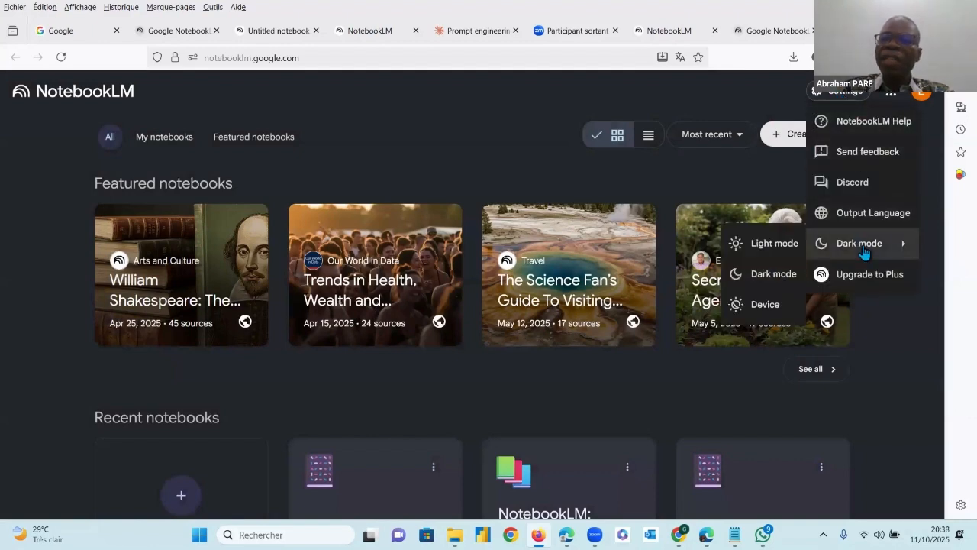
left_click(775, 246)
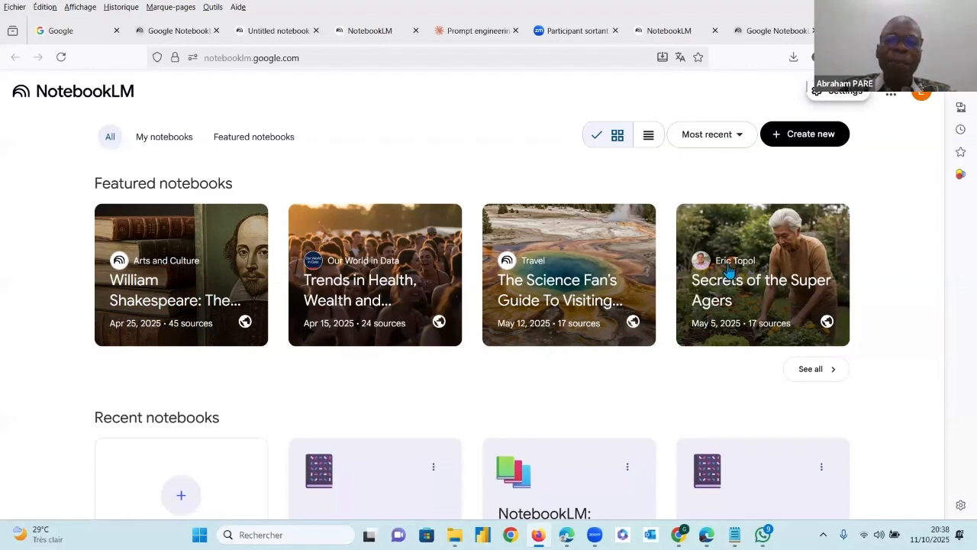
Create a new notebook, review its options for adding sources, and dismiss the source dialog without adding any
scroll(670, 342, "down", 2)
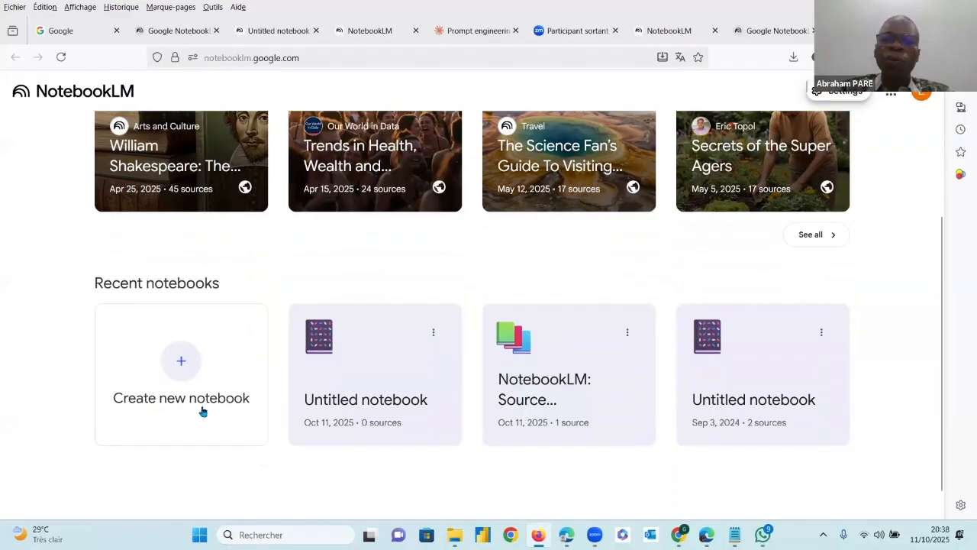
left_click(183, 364)
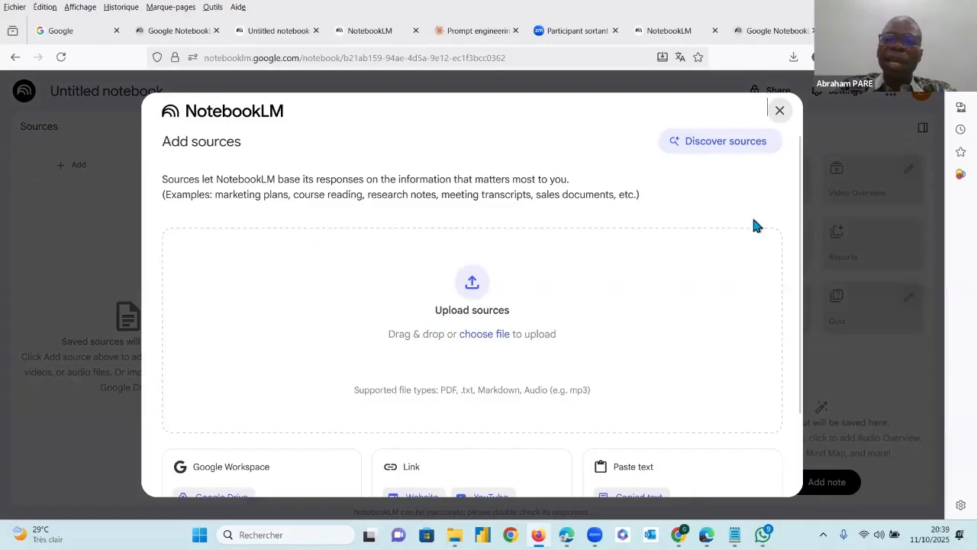
scroll(795, 281, "down", 1)
scroll(794, 281, "down", 1)
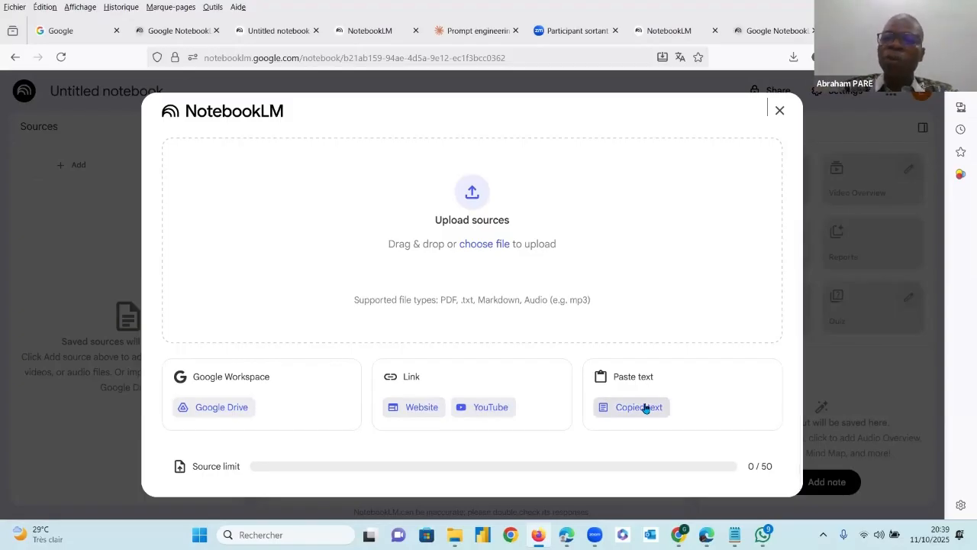
left_click(7, 119)
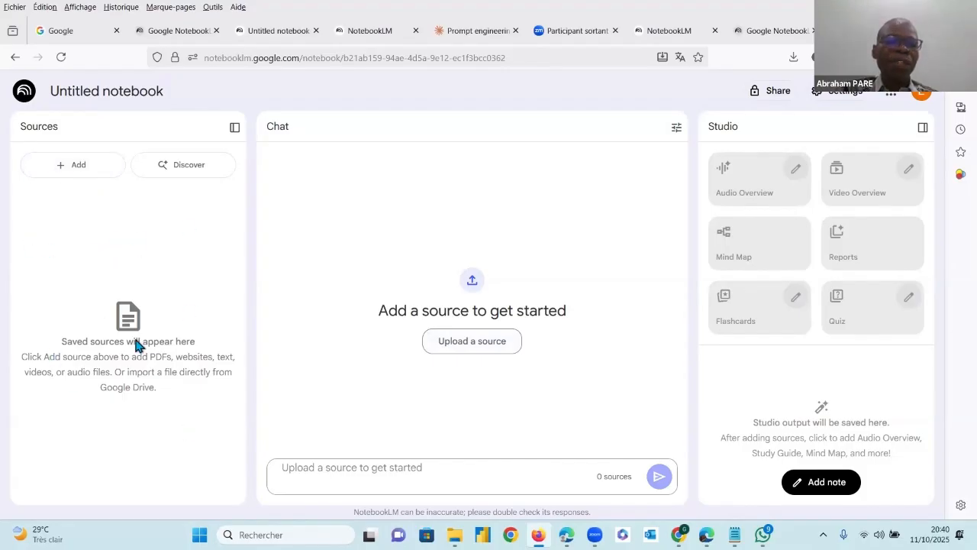
Rename the untitled notebook as COHESION SOCIALE
left_click(142, 92)
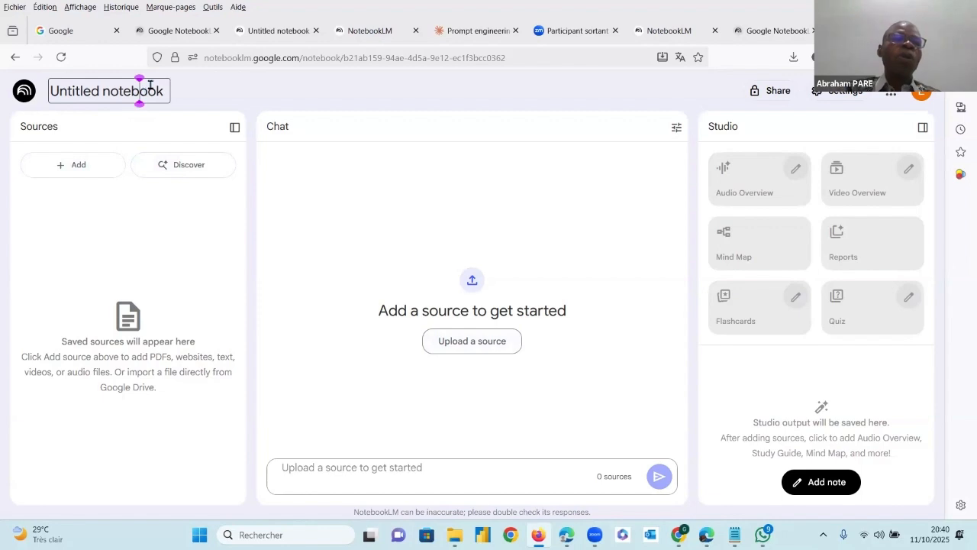
key("Right")
key("Right")
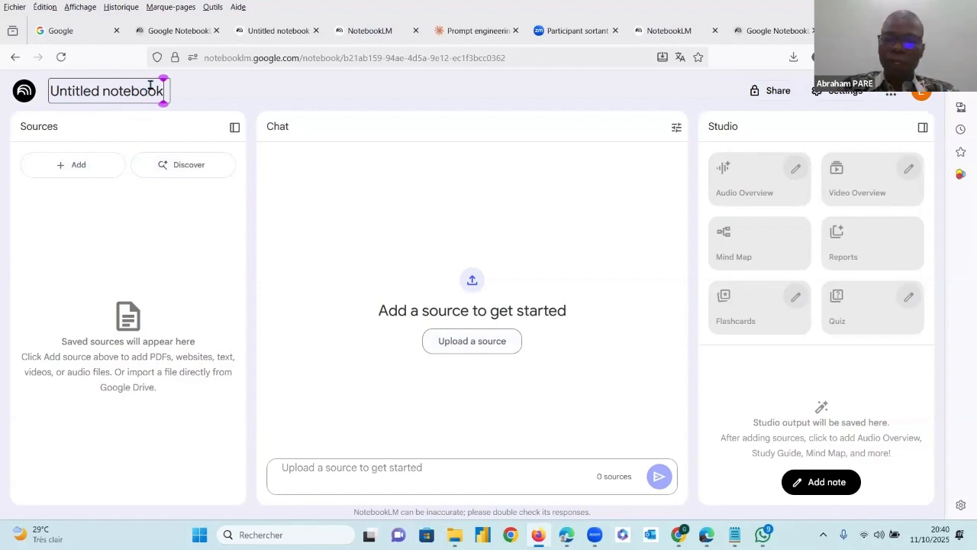
key("Delete")
key("ctrl+BackSpace")
key("ctrl+BackSpace")
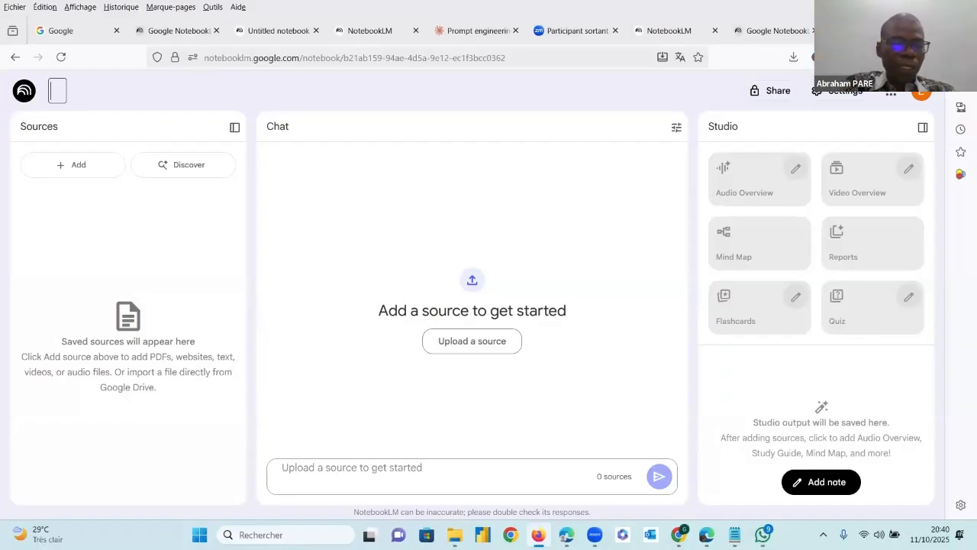
type("cO")
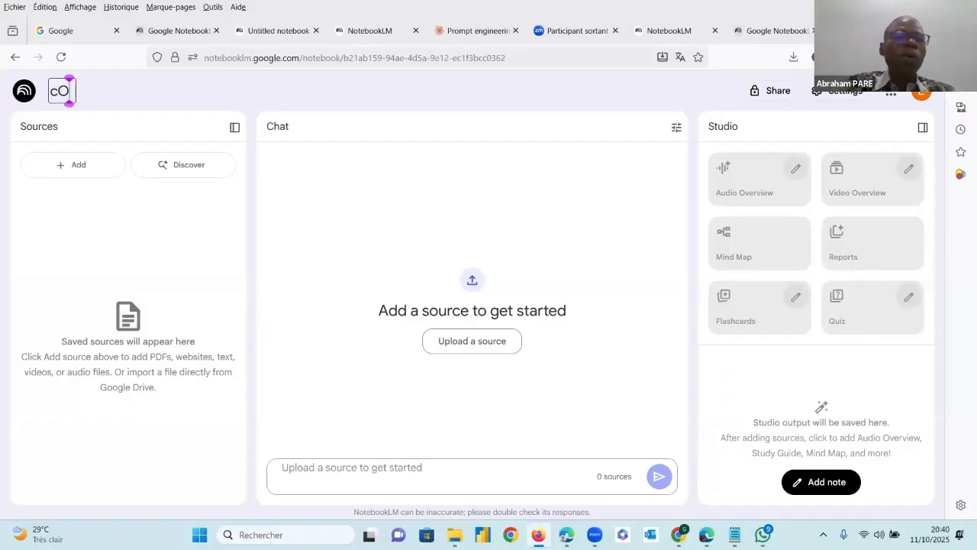
key("BackSpace")
type("COSE")
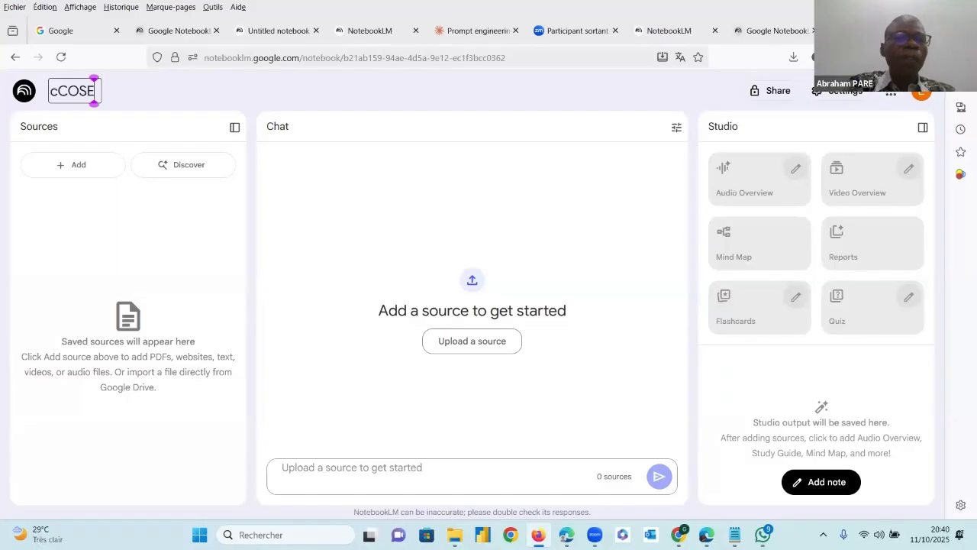
key("BackSpace")
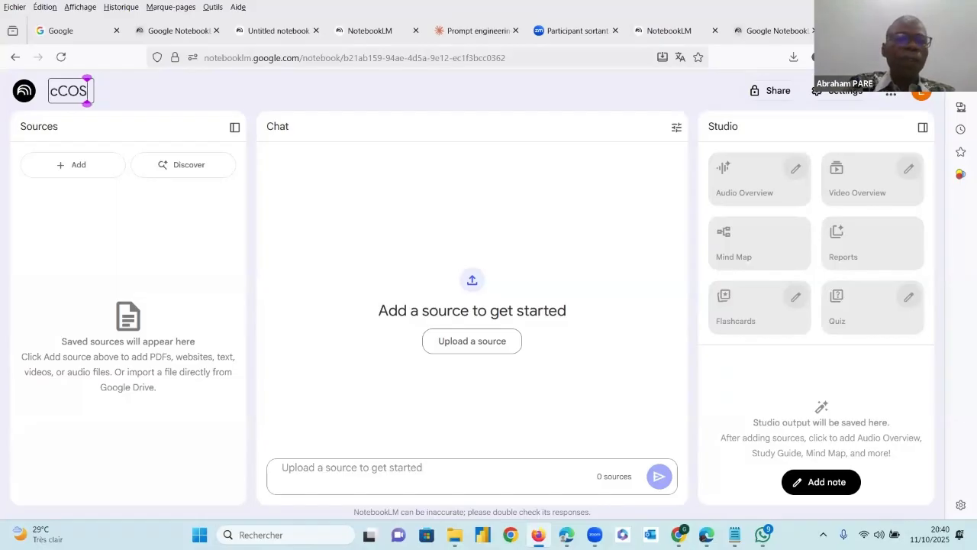
key("BackSpace")
key("BackSpace")
key("BackSpace")
key("BackSpace")
type("CO")
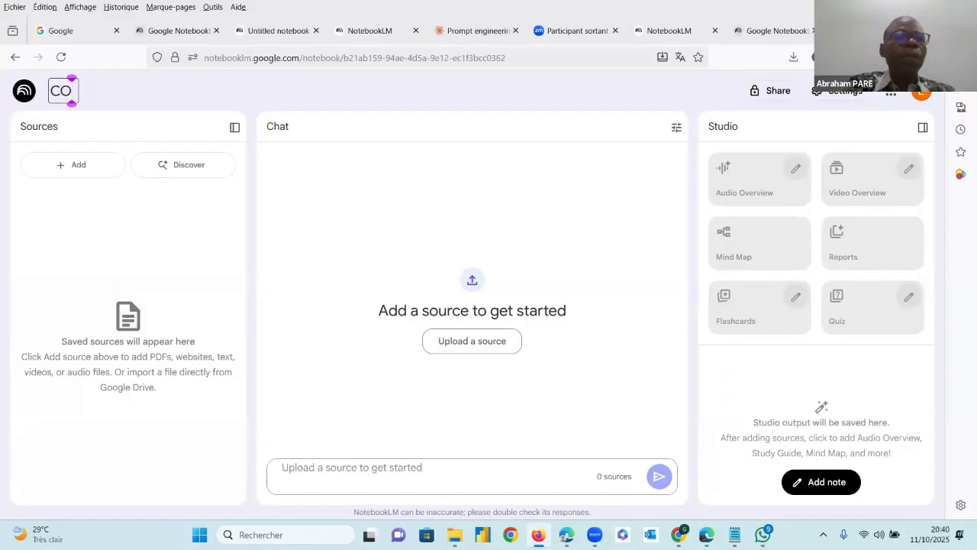
type("HESION SOCIALE")
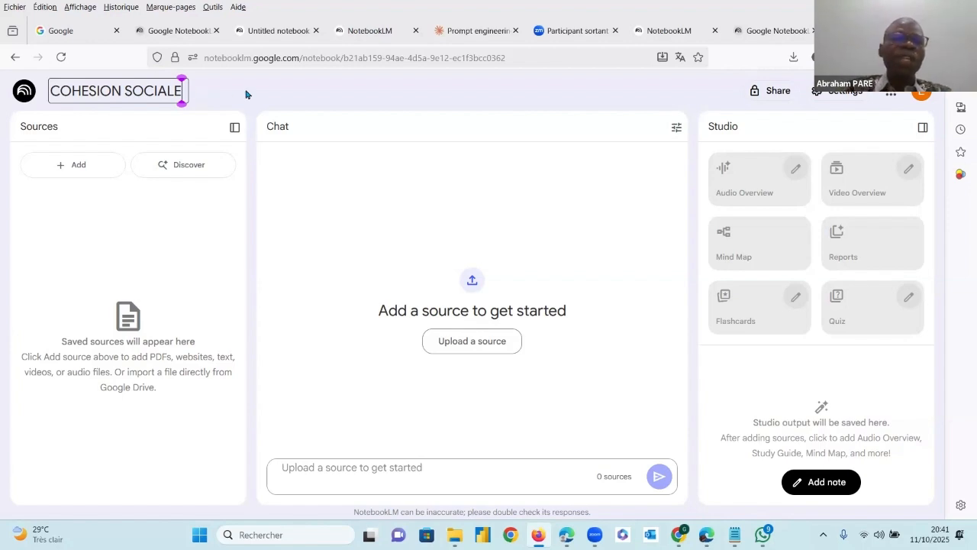
left_click(84, 93)
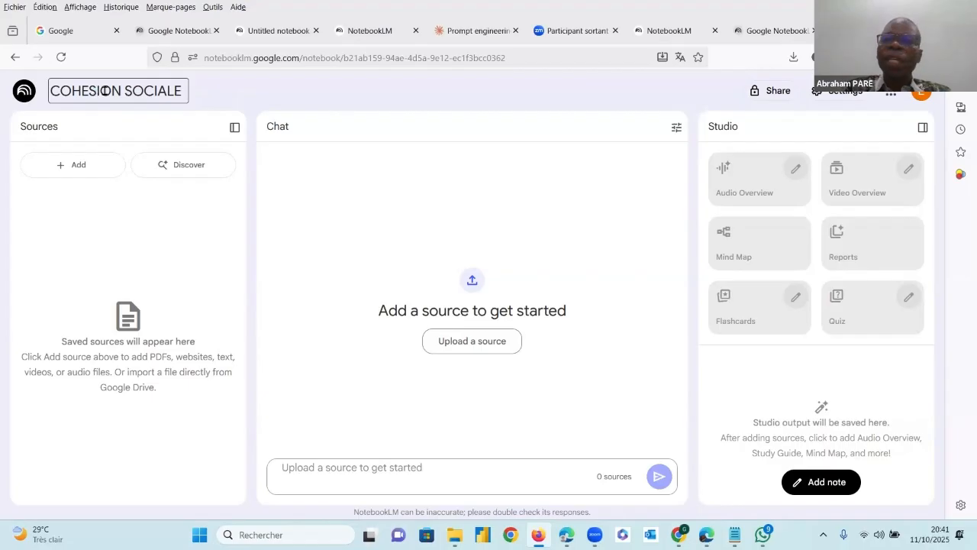
Set the NotebookLM output language to français and save the setting
left_click(853, 95)
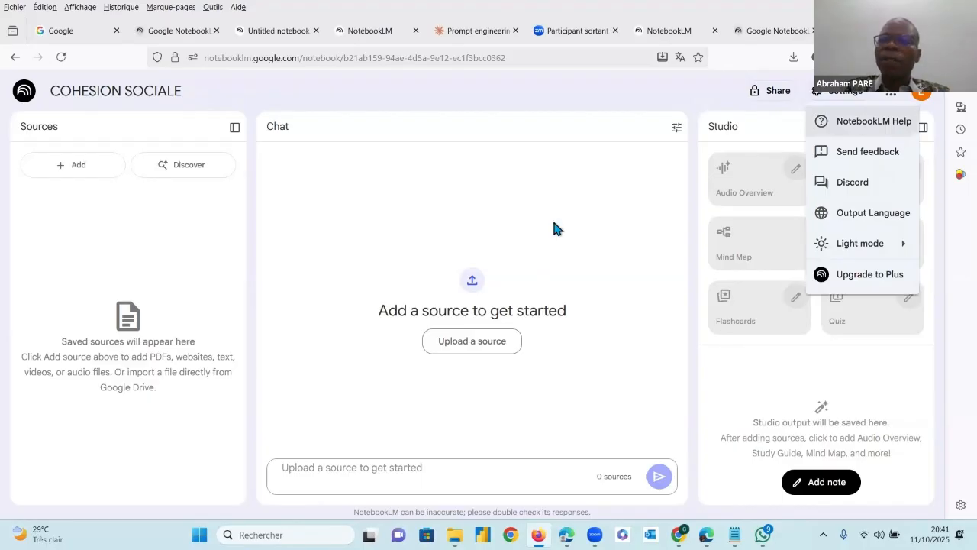
left_click(874, 220)
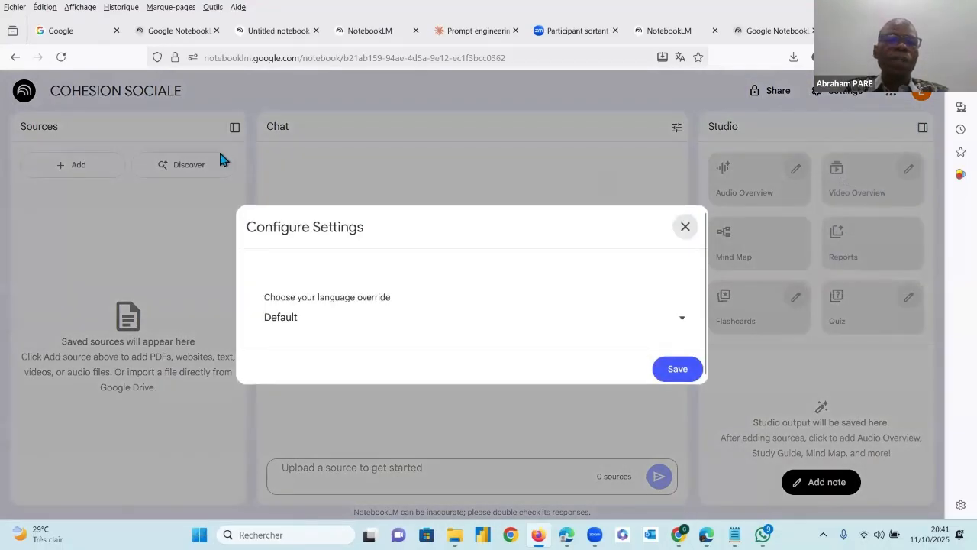
left_click(681, 324)
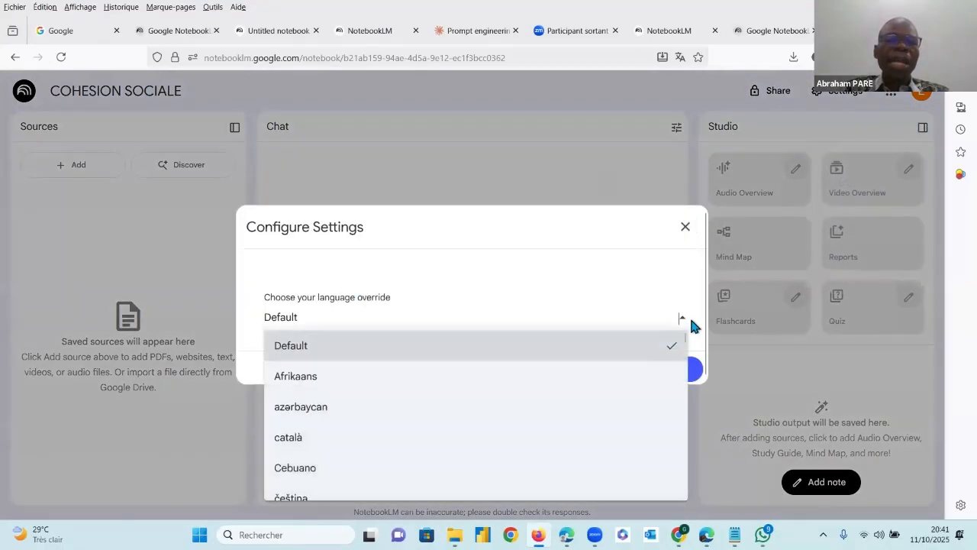
scroll(558, 425, "down", 3)
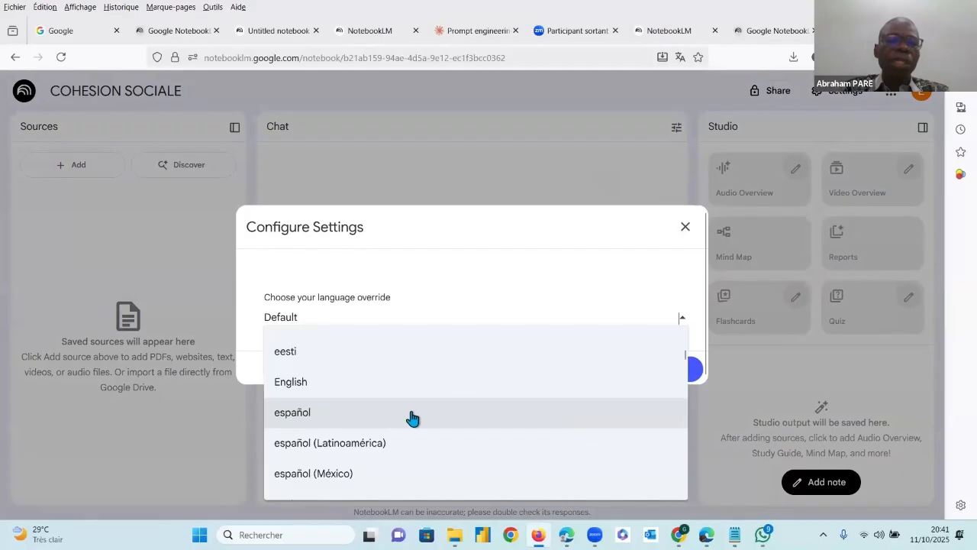
scroll(408, 417, "down", 3)
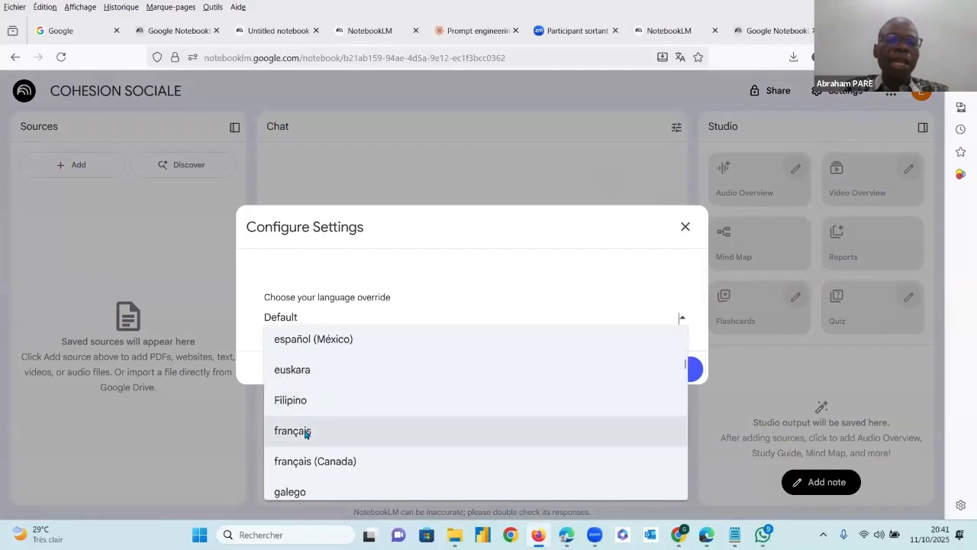
left_click(305, 433)
left_click(678, 370)
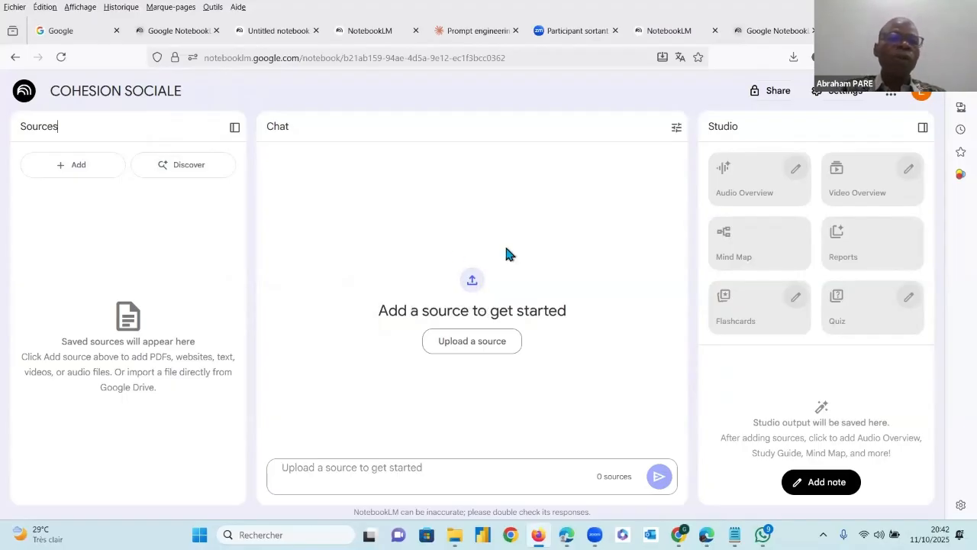
Upload the three PDFs from the CAS1 folder as sources: Gouvernance sociale en pays moaaga, LES THEMES EMERGENTS DANS LES PROGRAMMES EDUCATIFS BURKINABE and undp_mdg_cohesionsoc
left_click(472, 281)
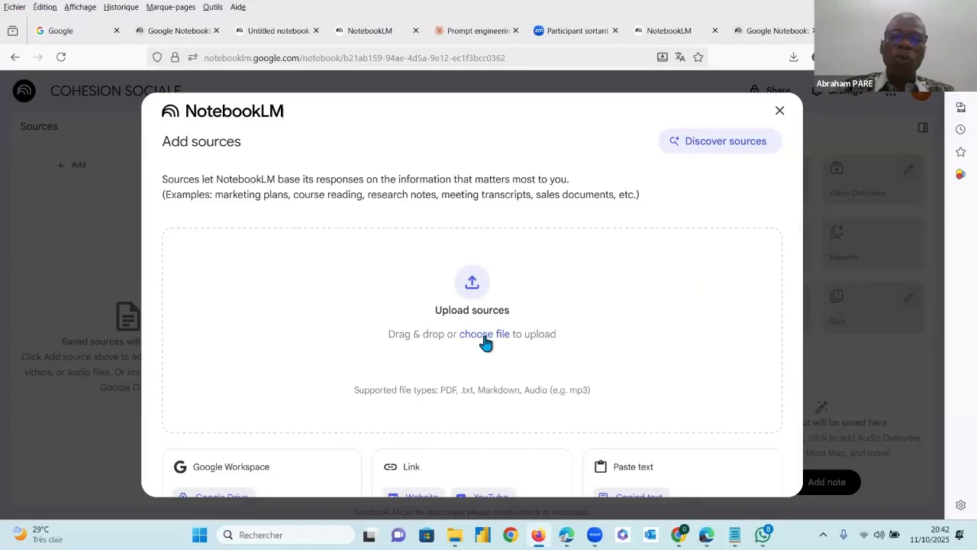
left_click(472, 287)
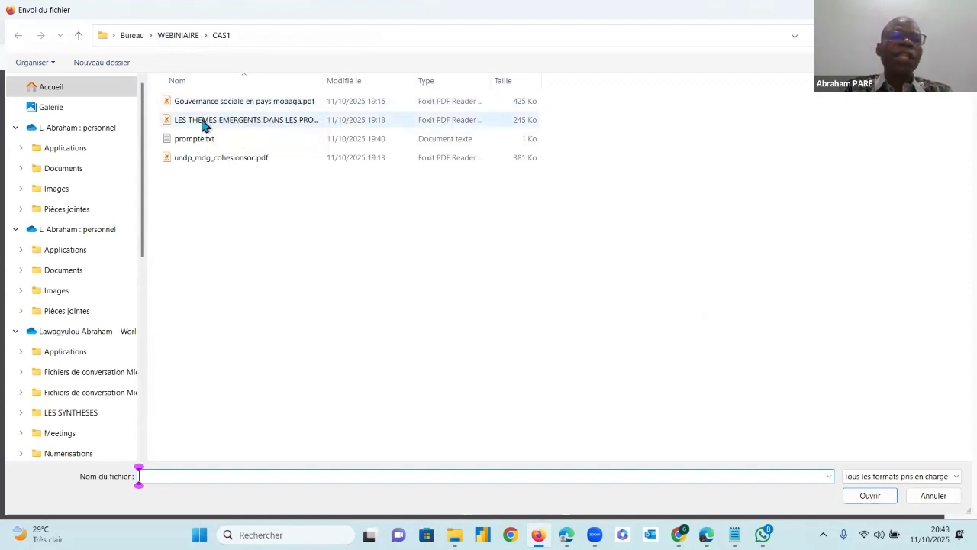
left_click_drag(159, 93, 181, 126)
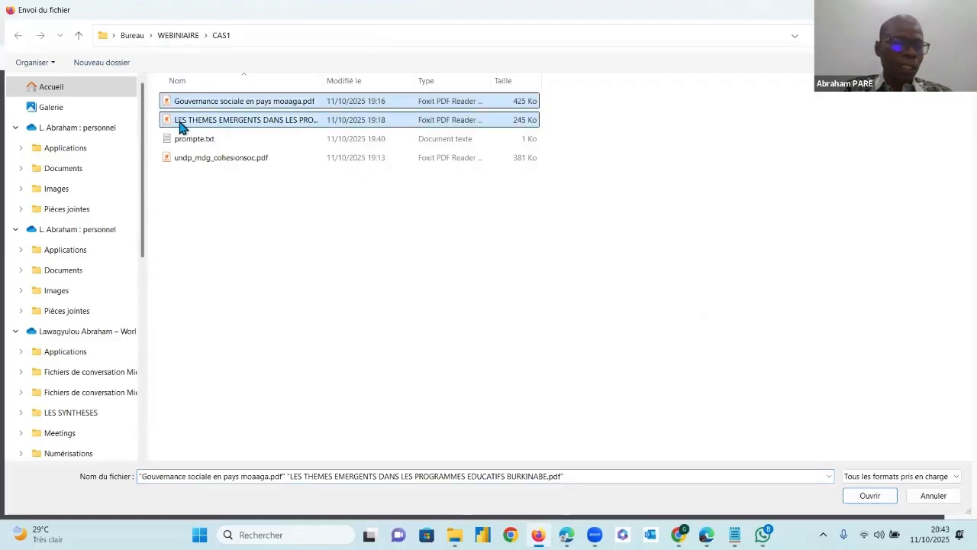
left_click(229, 159, "ctrl")
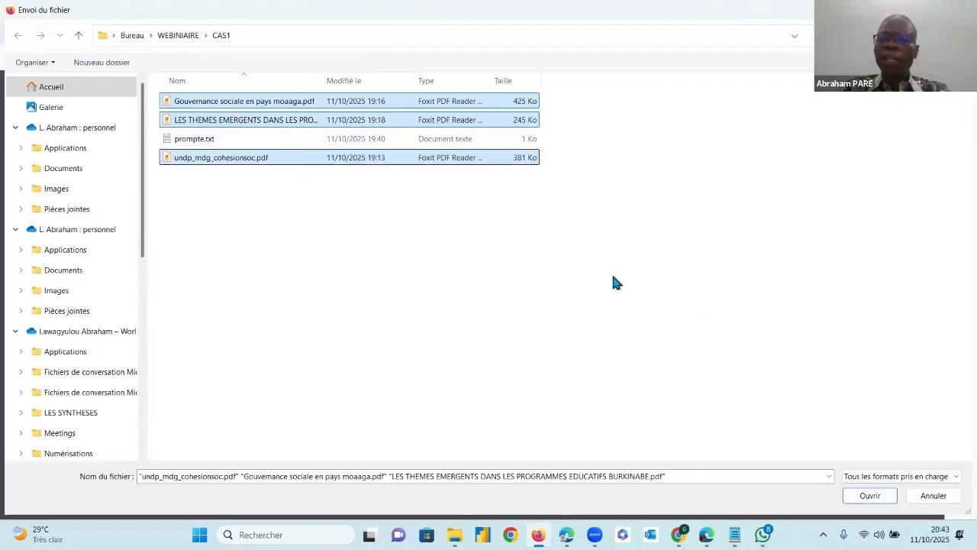
left_click(869, 498)
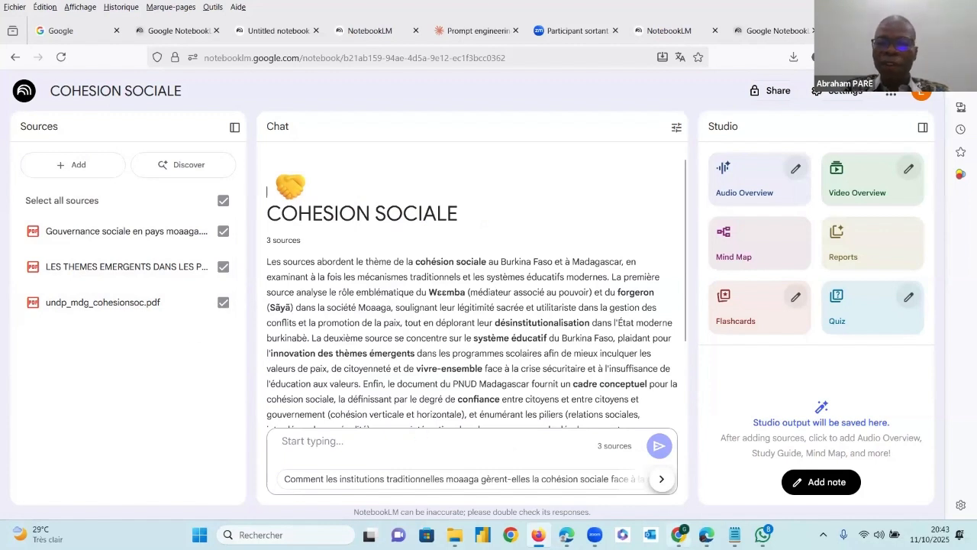
Switch to Chrome, briefly play and pause the YouTube video "Qu'est-ce que la cohésion sociale ?", and copy its URL
mouse_move(678, 537)
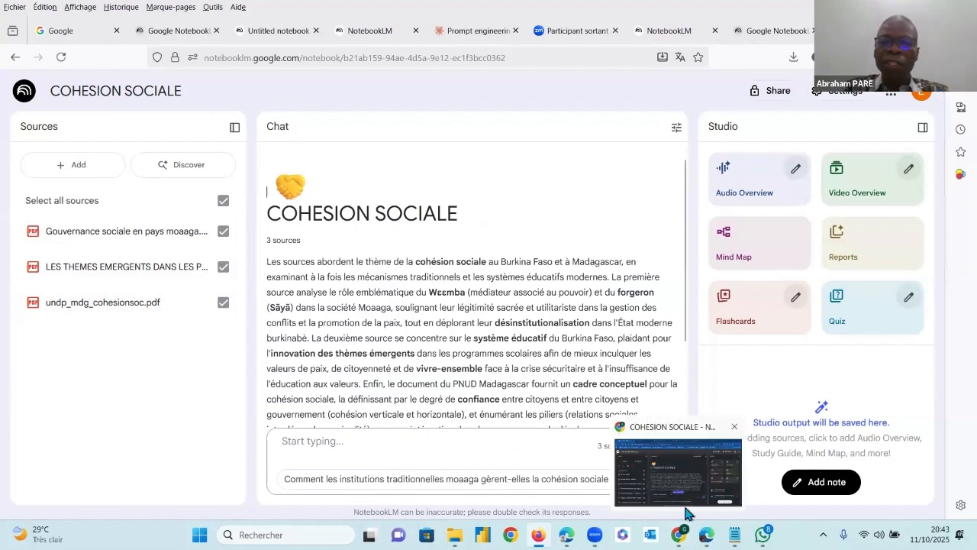
left_click(472, 18)
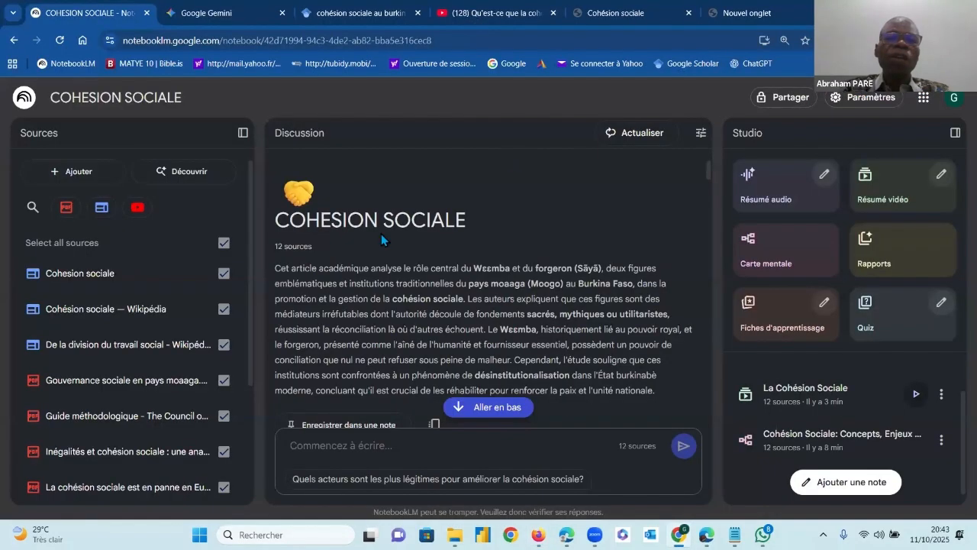
left_click(98, 364)
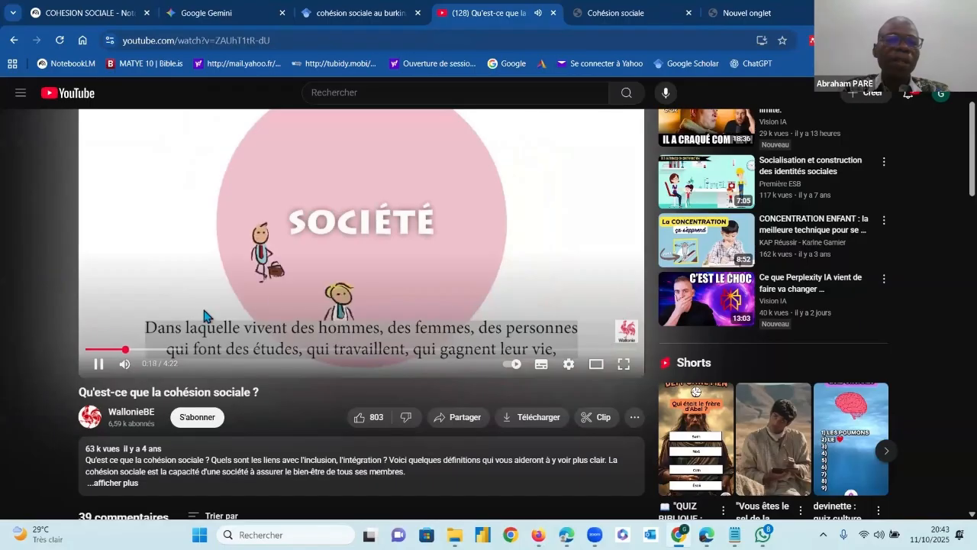
left_click(443, 231)
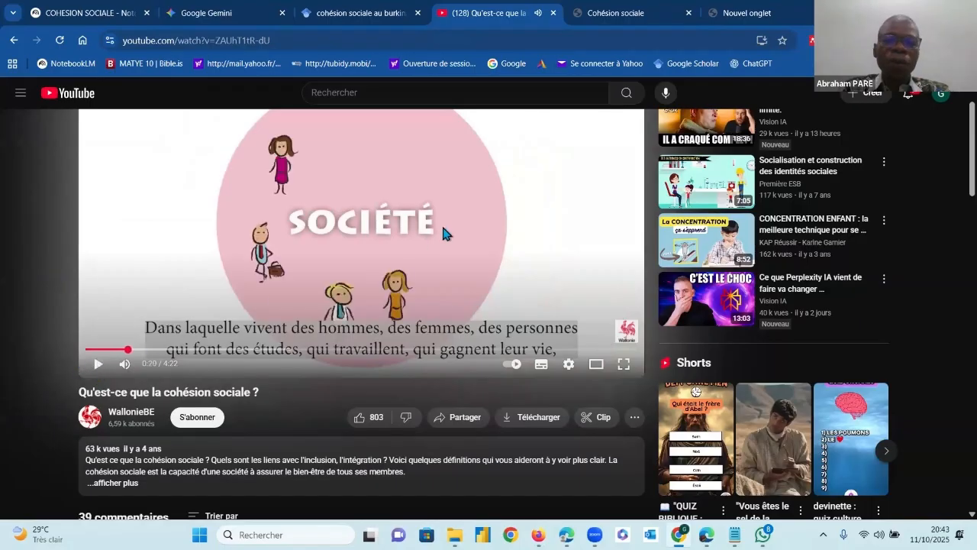
right_click(475, 198)
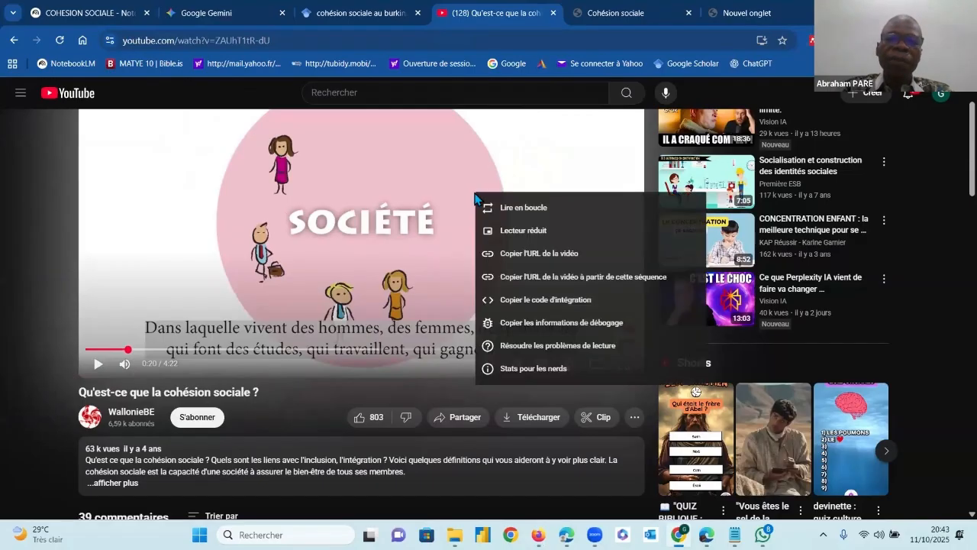
left_click(537, 259)
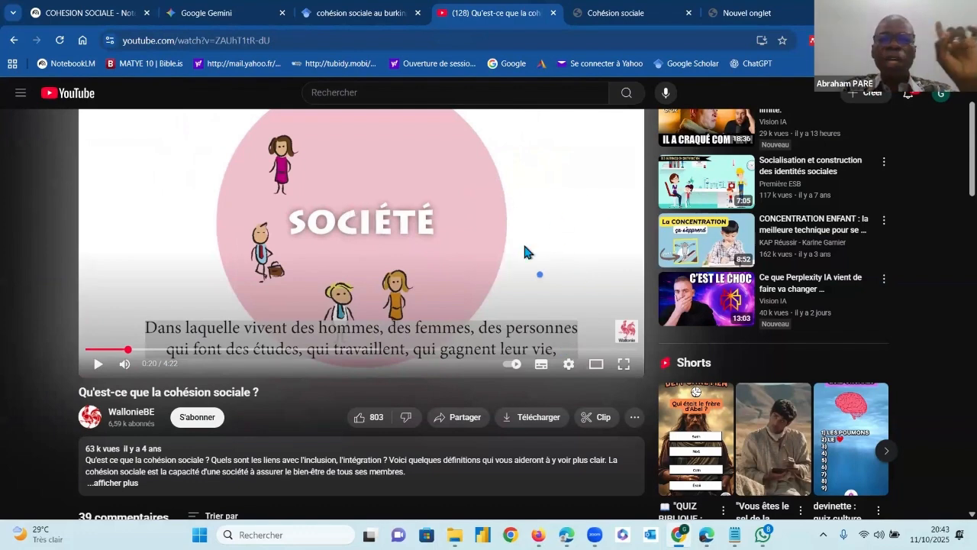
key("alt+Tab")
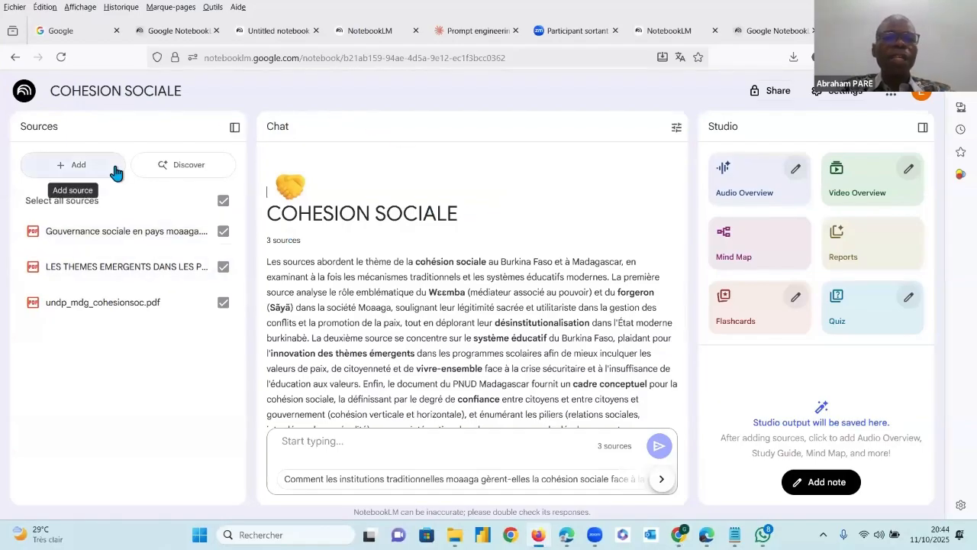
left_click(73, 165)
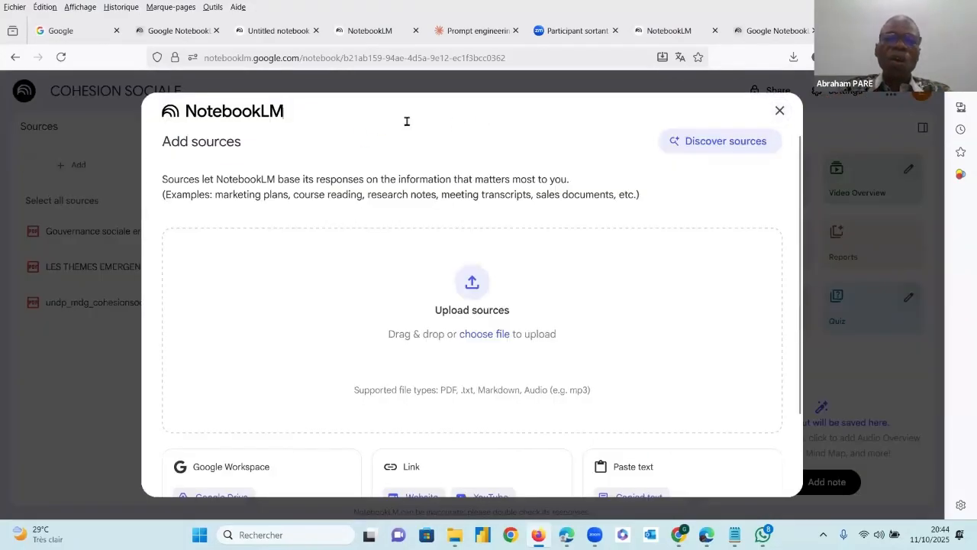
scroll(487, 345, "down", 2)
scroll(486, 342, "down", 1)
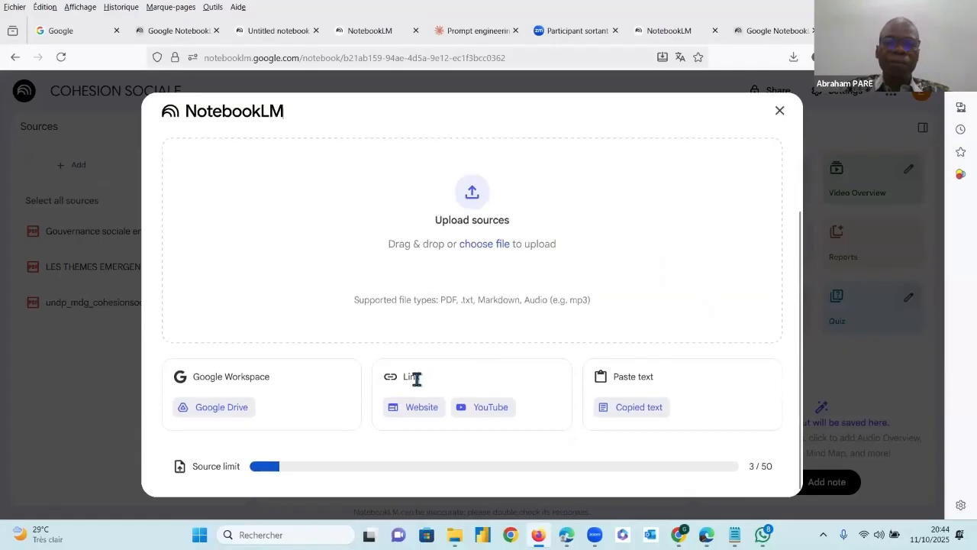
left_click(486, 411)
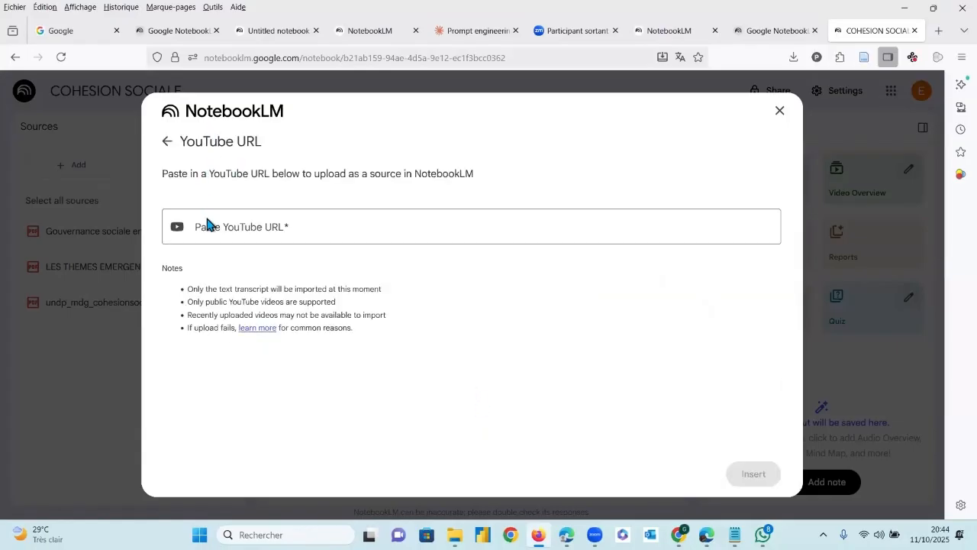
left_click(265, 227)
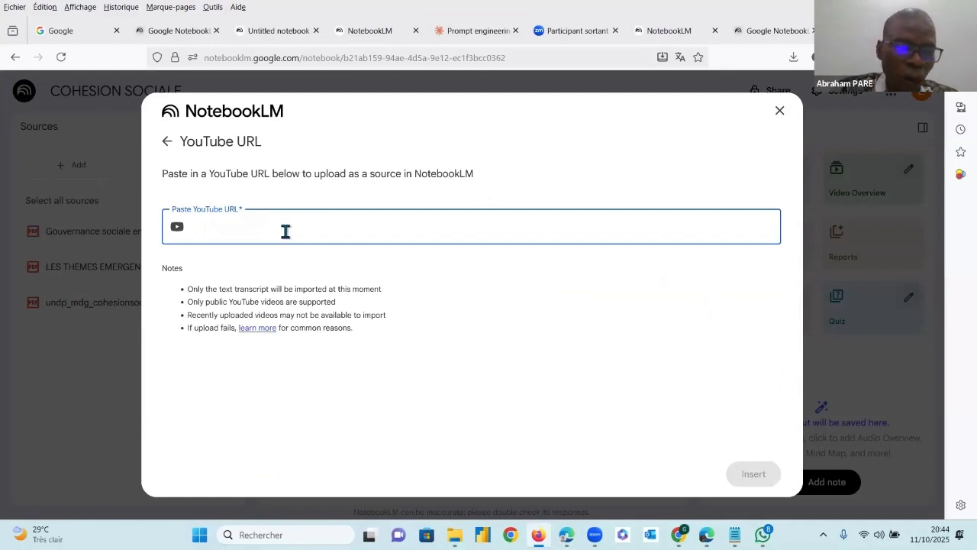
right_click(212, 226)
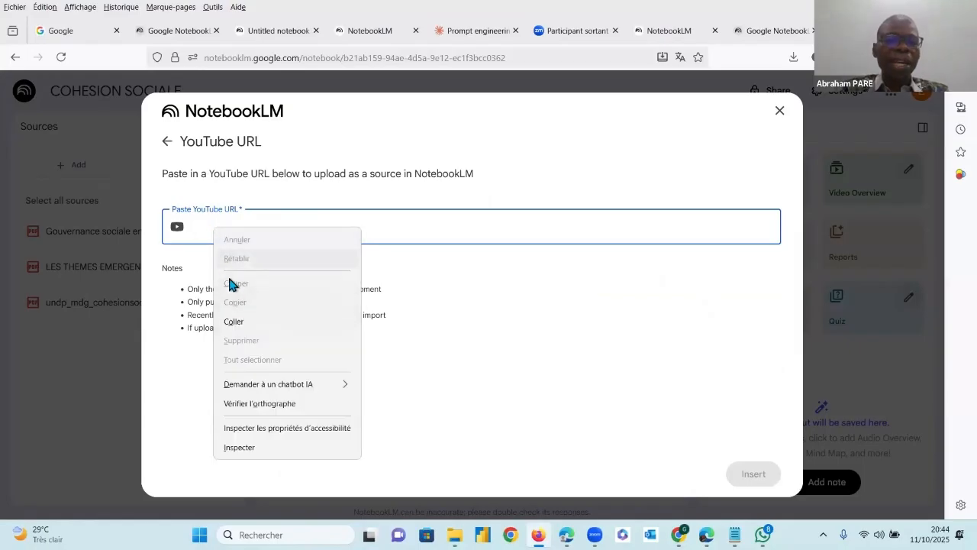
left_click(234, 321)
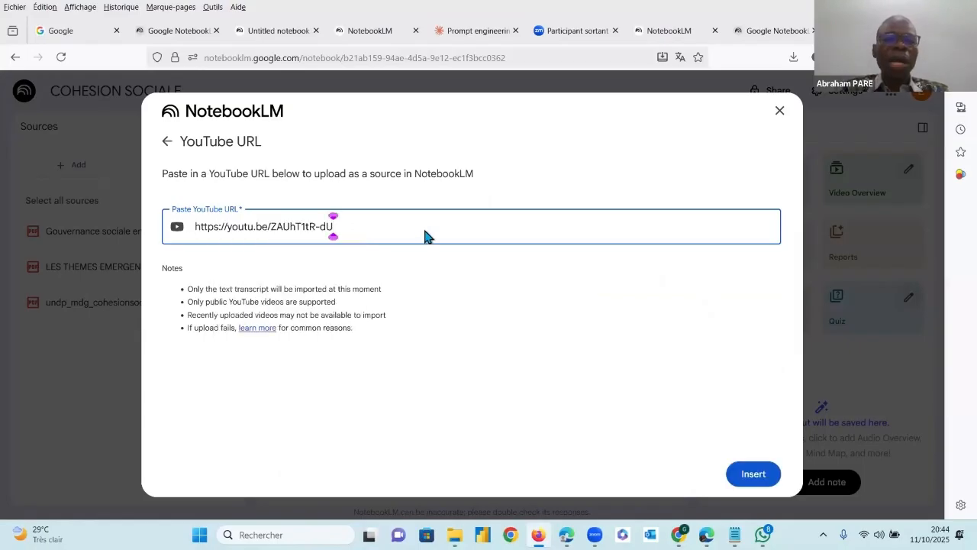
key("Return")
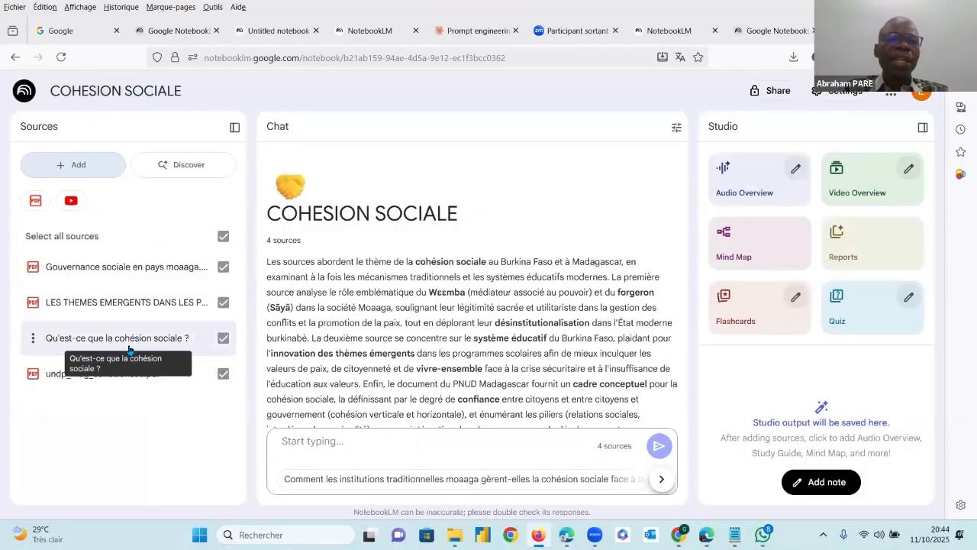
Switch to Chrome, play a few seconds of the video "Qu'est-ce que la cohésion sociale ?", pause it and return to the notebook in Firefox
left_click(678, 536)
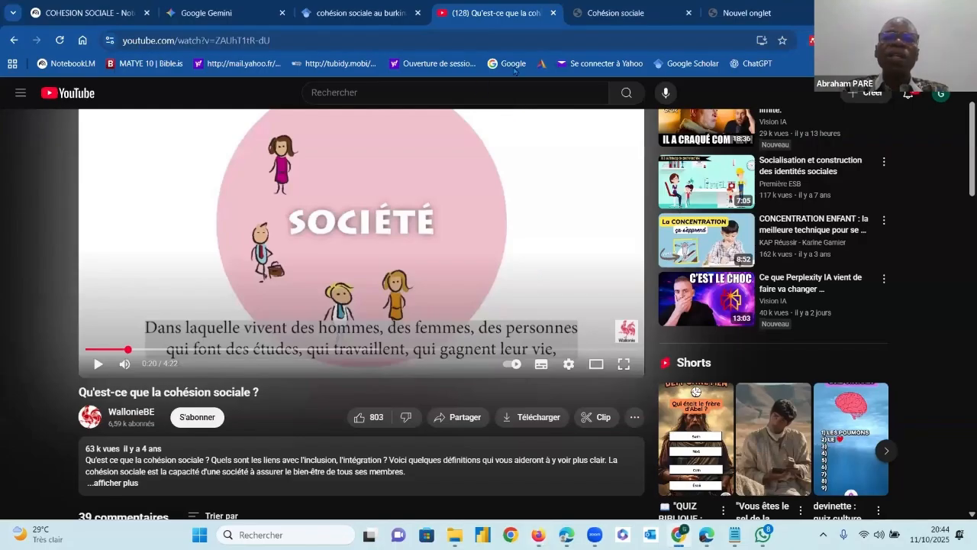
left_click(101, 364)
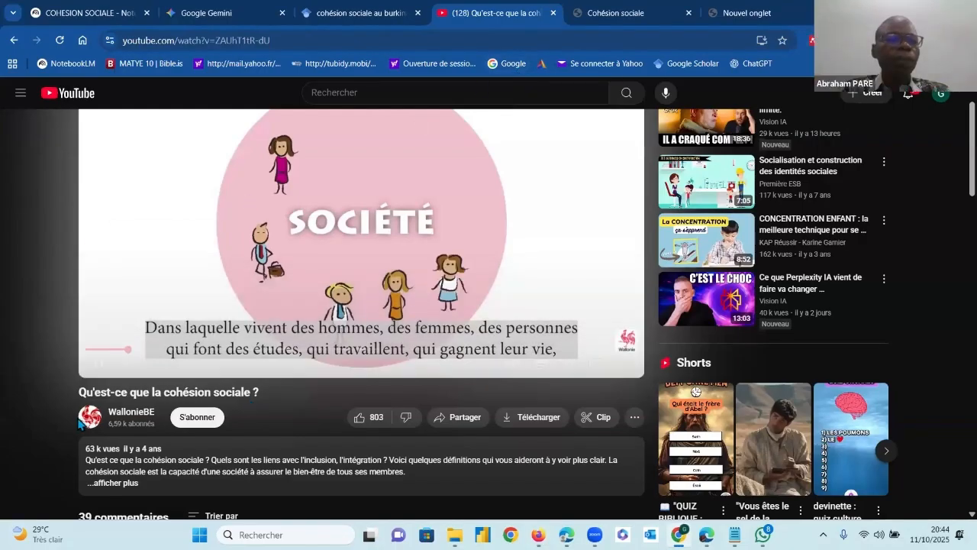
left_click(103, 371)
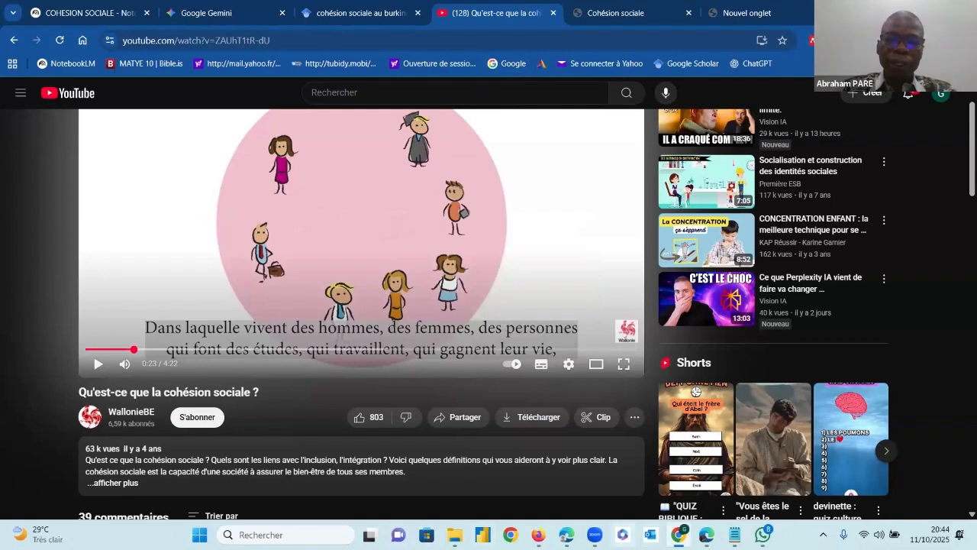
left_click(538, 530)
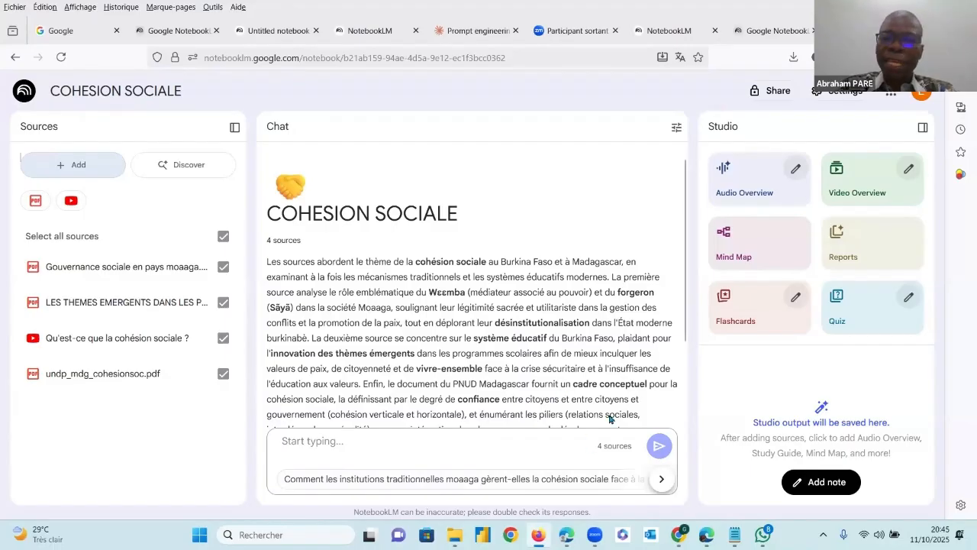
Switch to WhatsApp and restore its maximized window to a smaller size
mouse_move(763, 534)
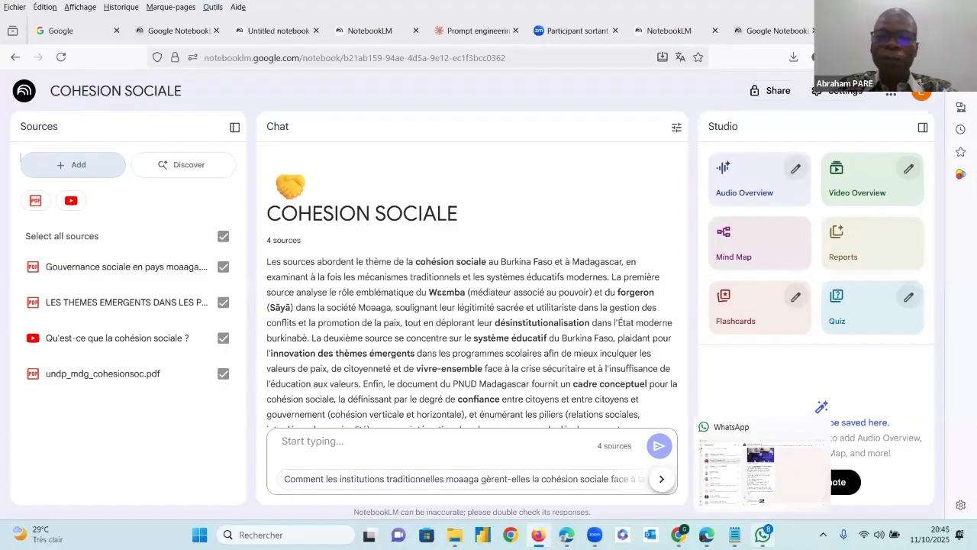
left_click(762, 535)
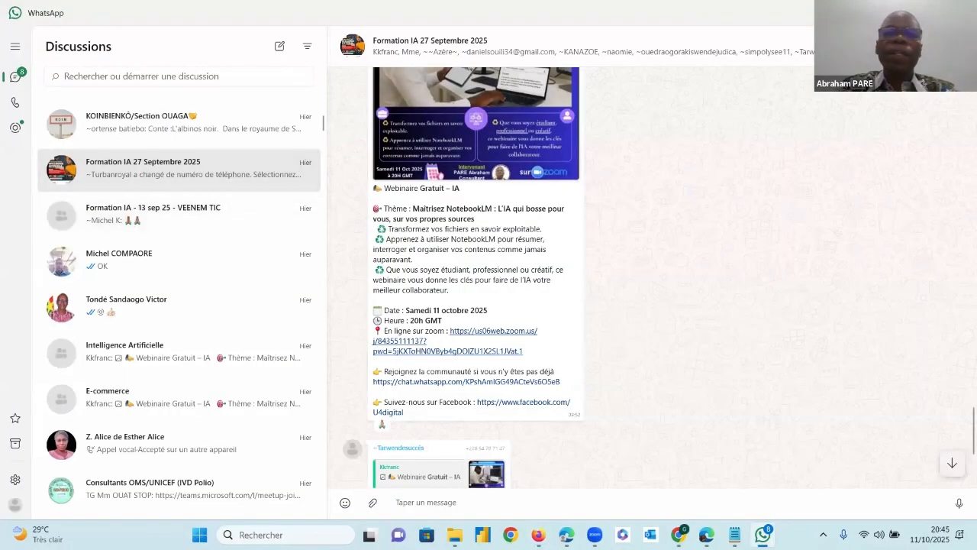
left_click(933, 10)
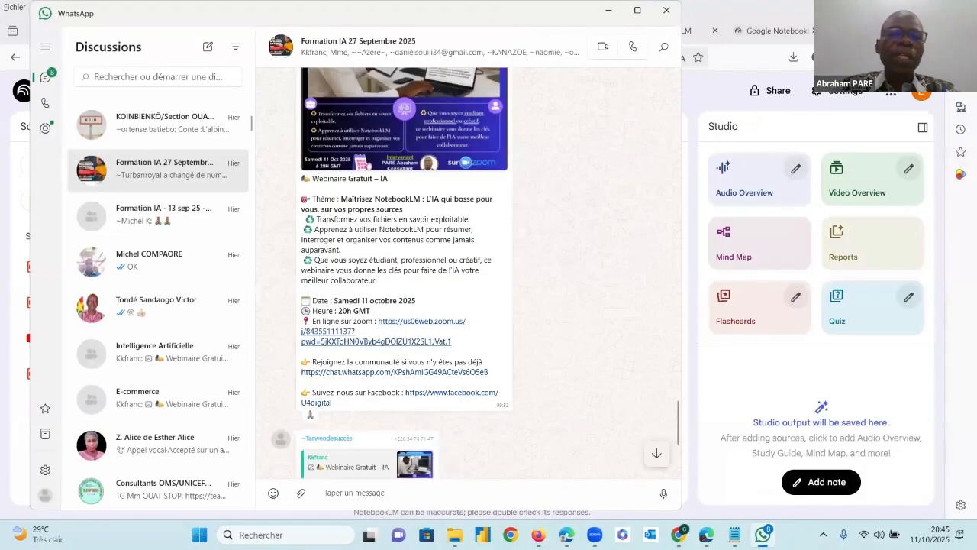
In File Explorer, open the CAS1 folder and copy its three PDFs, leaving out prompte.txt
left_click(455, 534)
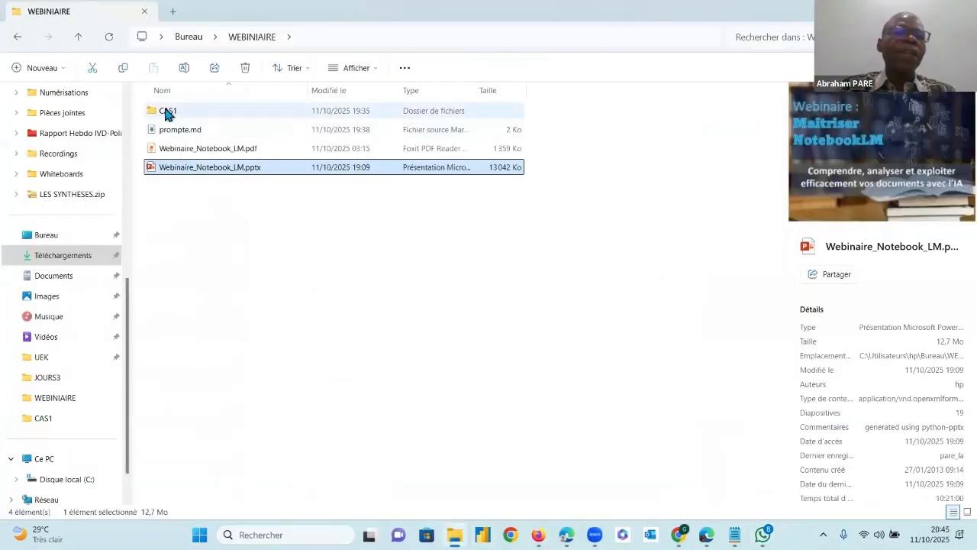
double_click(166, 114)
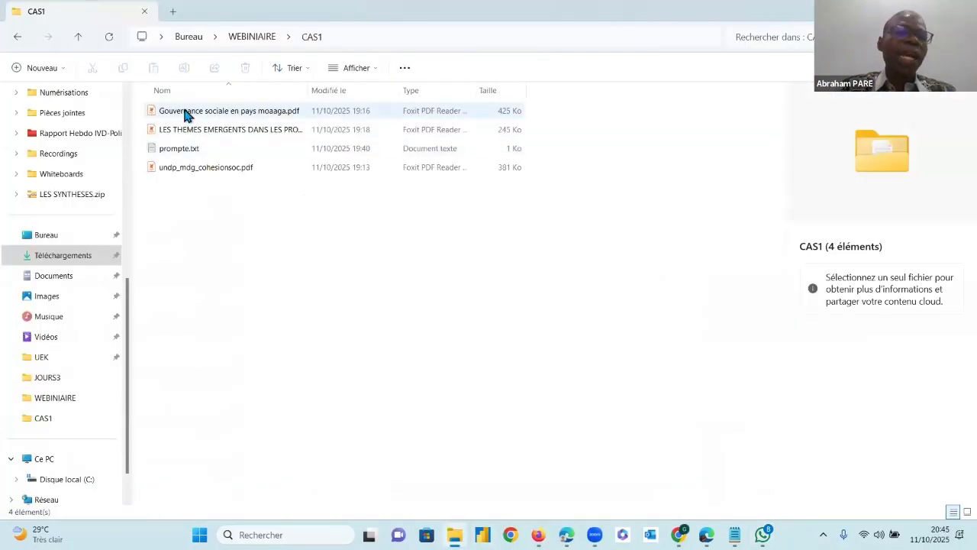
left_click(184, 114)
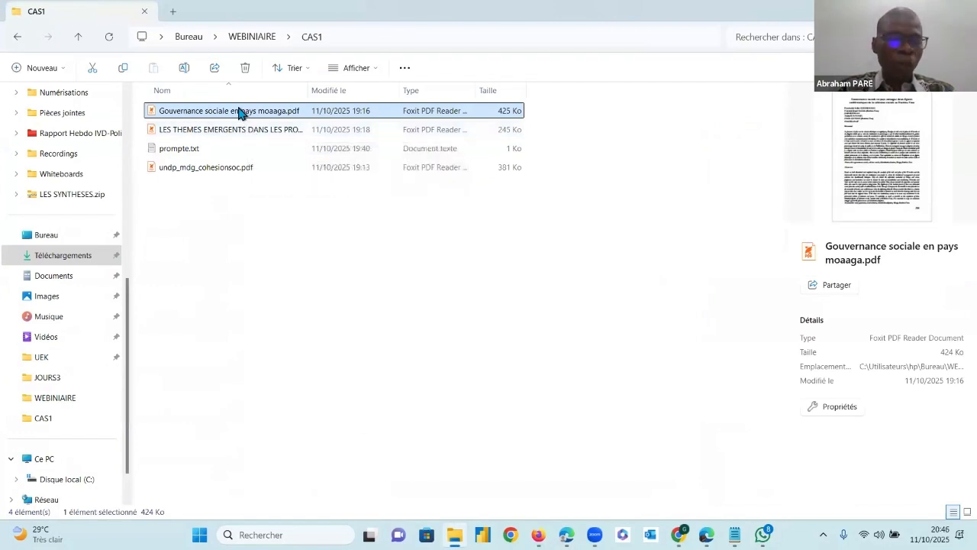
left_click(212, 131, "ctrl")
left_click(329, 169, "ctrl")
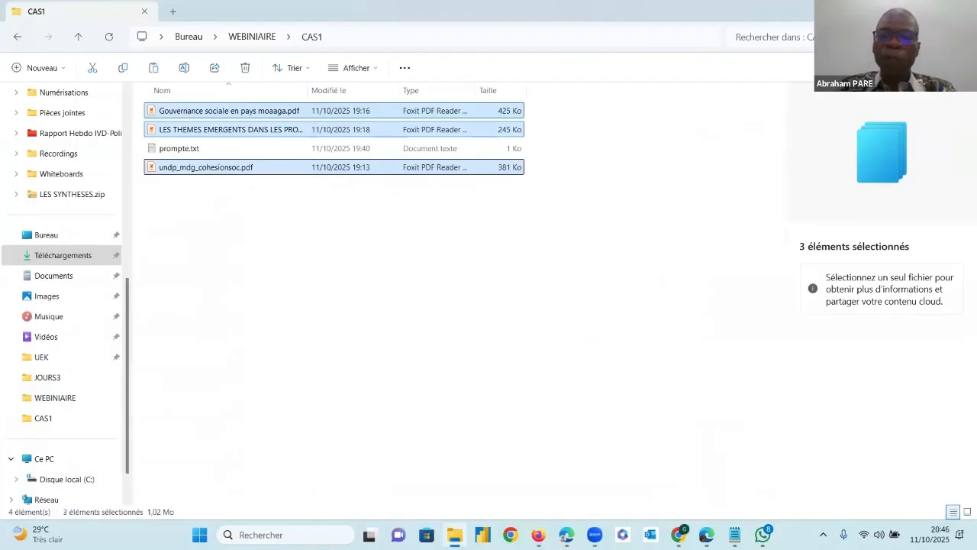
Switch to WhatsApp, search the conversations for UNIV and open the Univers Digital announcements group
left_click(763, 535)
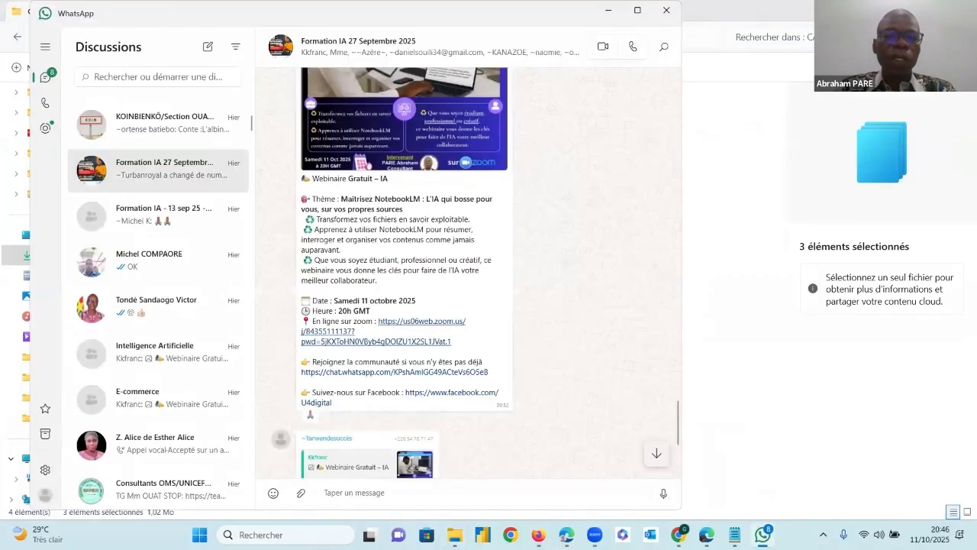
scroll(667, 433, "down", 3)
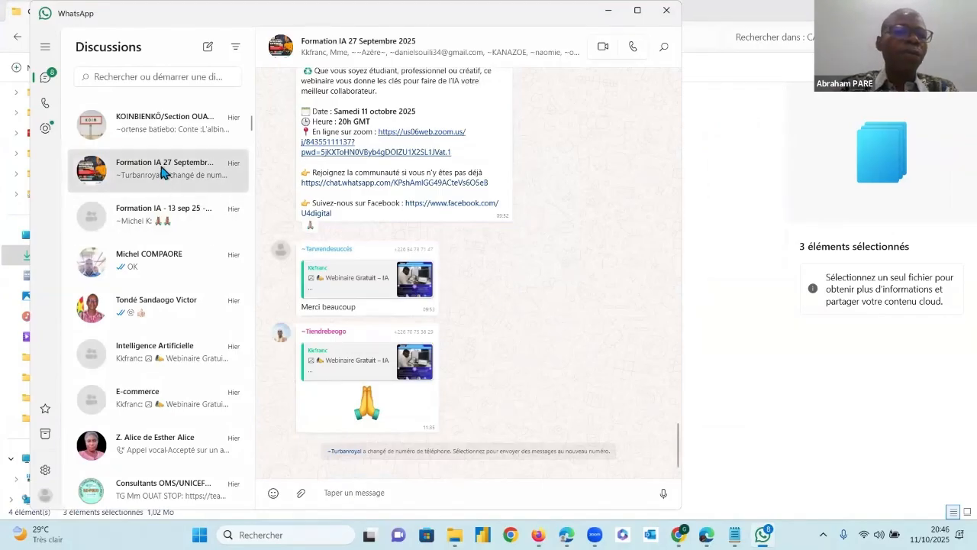
scroll(156, 141, "up", 3)
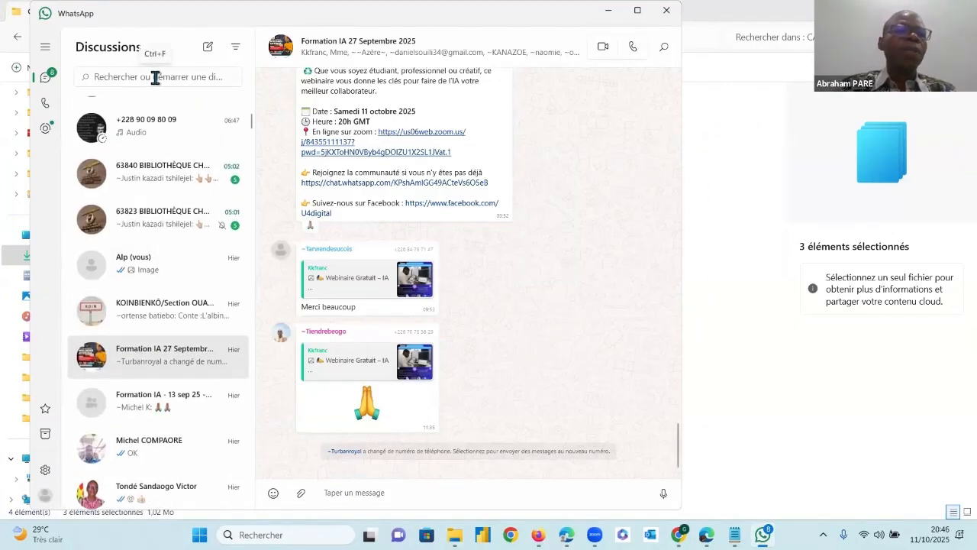
scroll(220, 334, "down", 3)
scroll(221, 334, "down", 6)
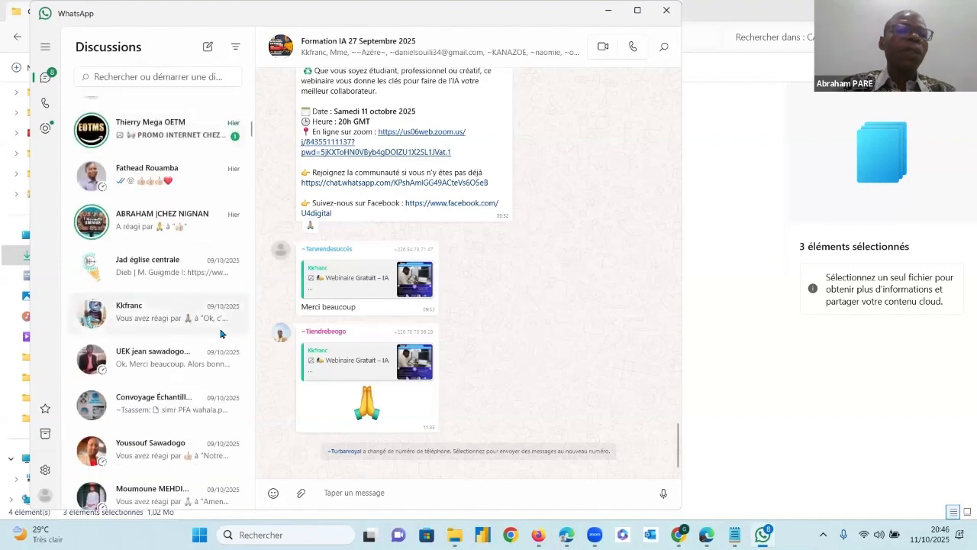
scroll(221, 334, "down", 9)
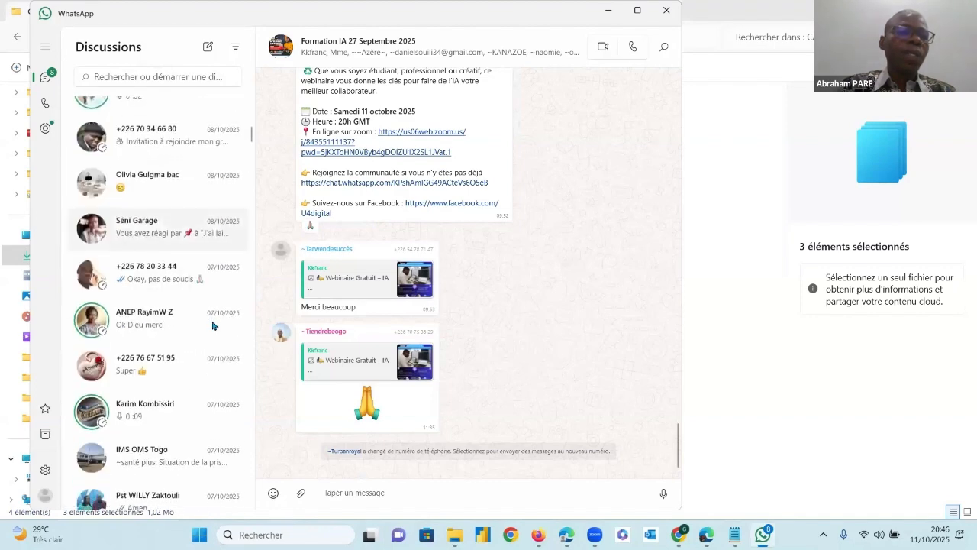
scroll(212, 323, "down", 3)
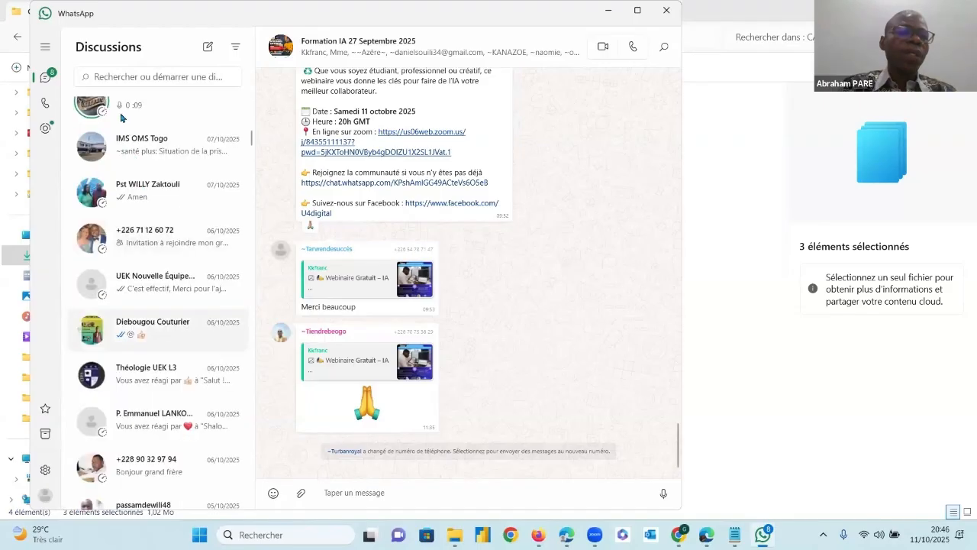
left_click(164, 76)
type("UNIV")
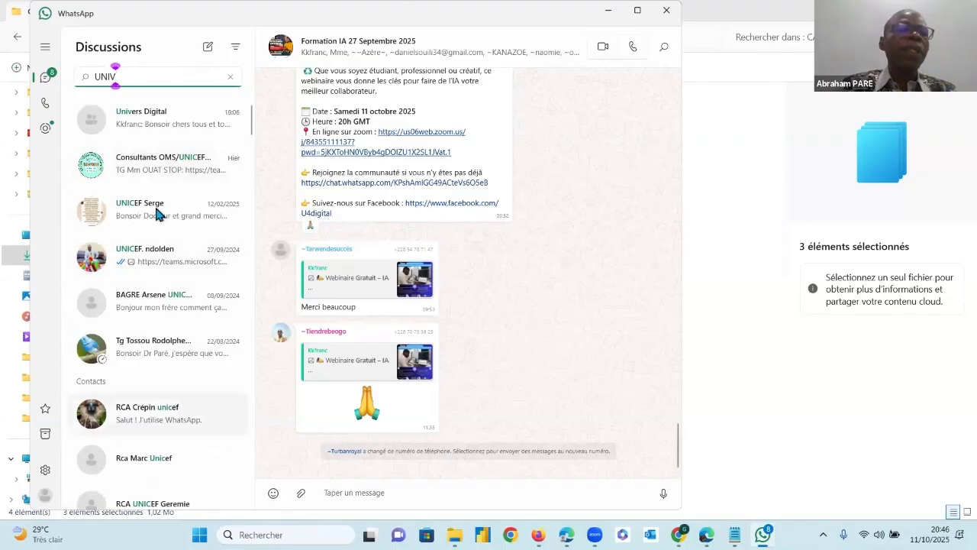
left_click(157, 121)
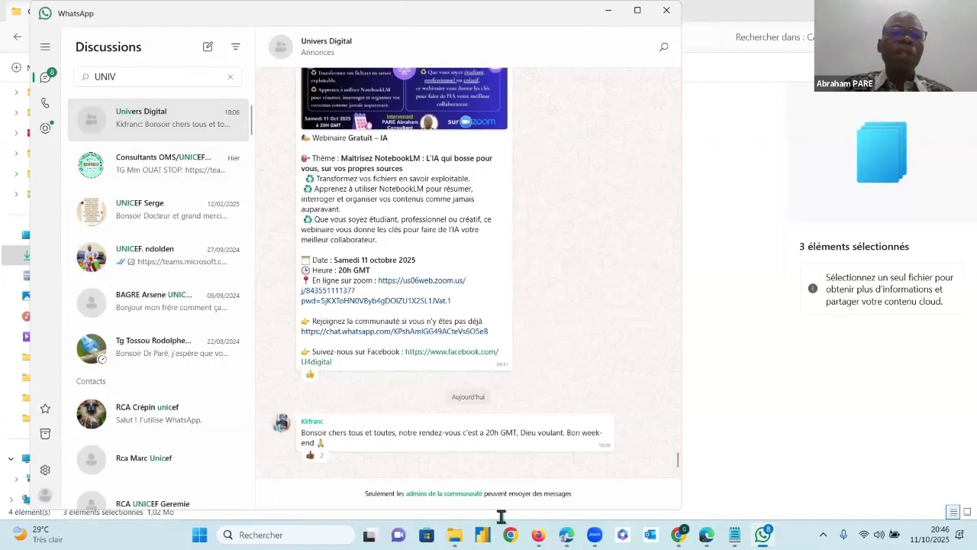
Reposition the WhatsApp window so that the CAS1 file list stays partly visible beside it
left_click_drag(397, 13, 954, 13)
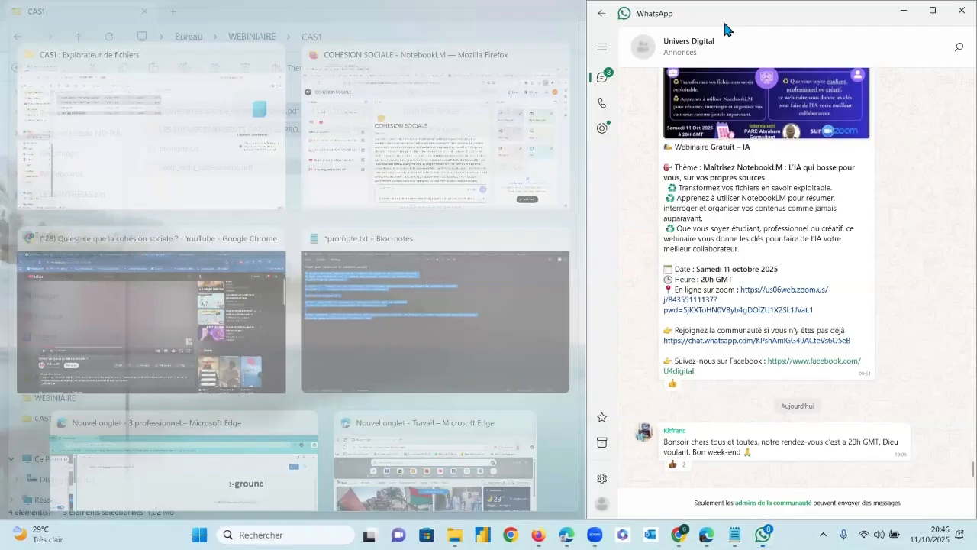
left_click_drag(725, 23, 528, 41)
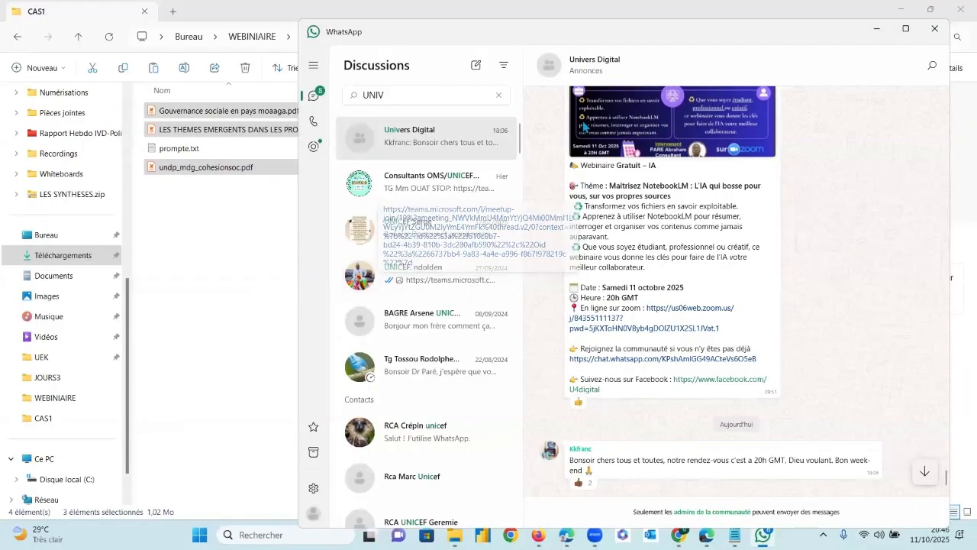
scroll(443, 281, "down", 4)
scroll(422, 131, "up", 3)
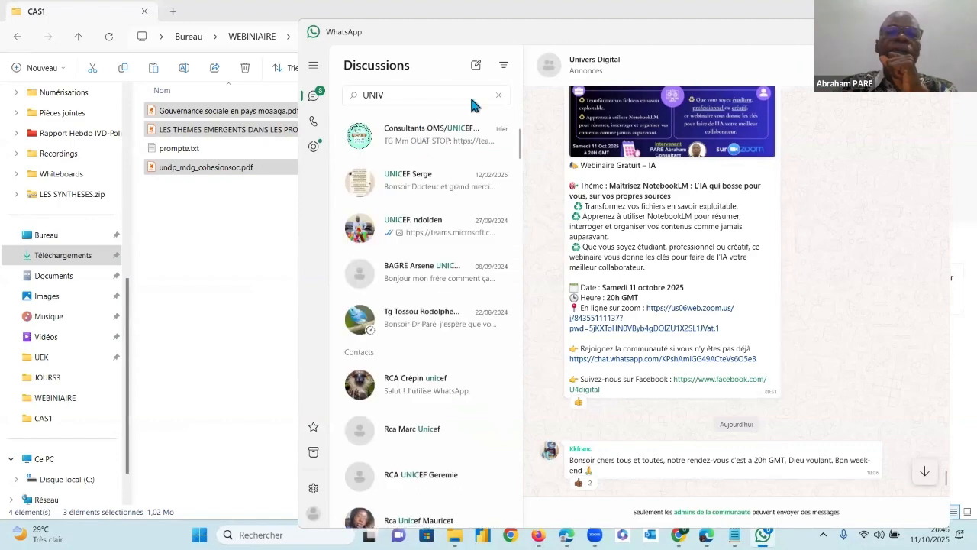
Replace the conversation search with the colleague's name, open the first matching chat and send the three copied PDFs there
left_click(498, 95)
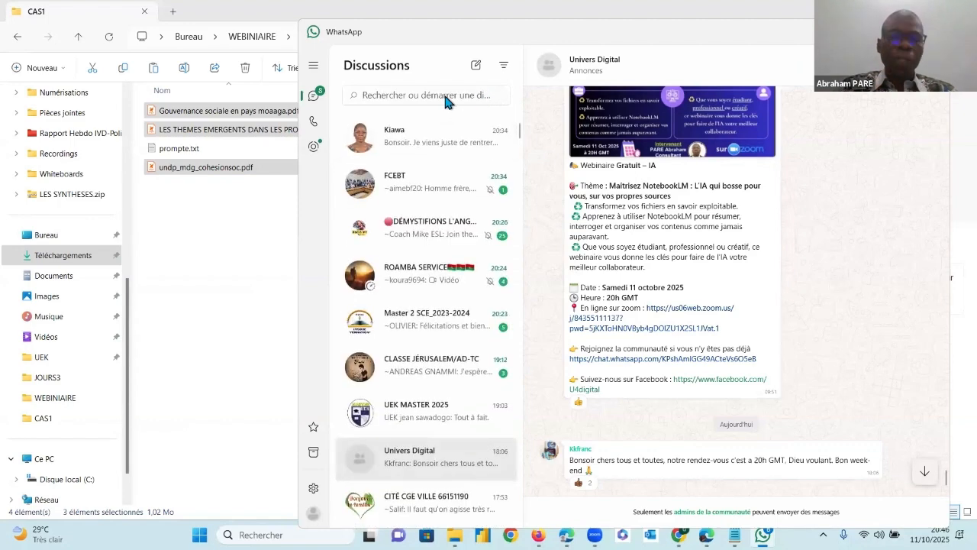
type("KK")
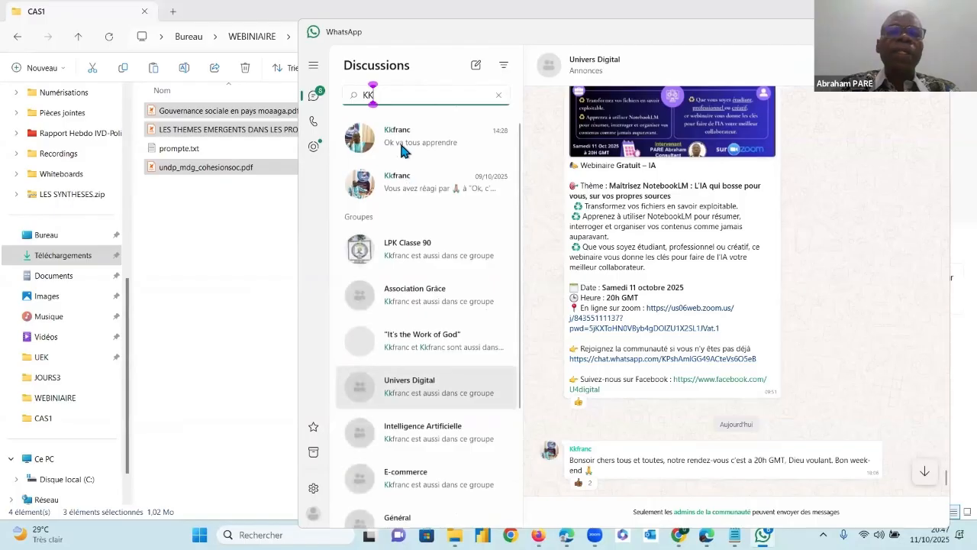
left_click(403, 149)
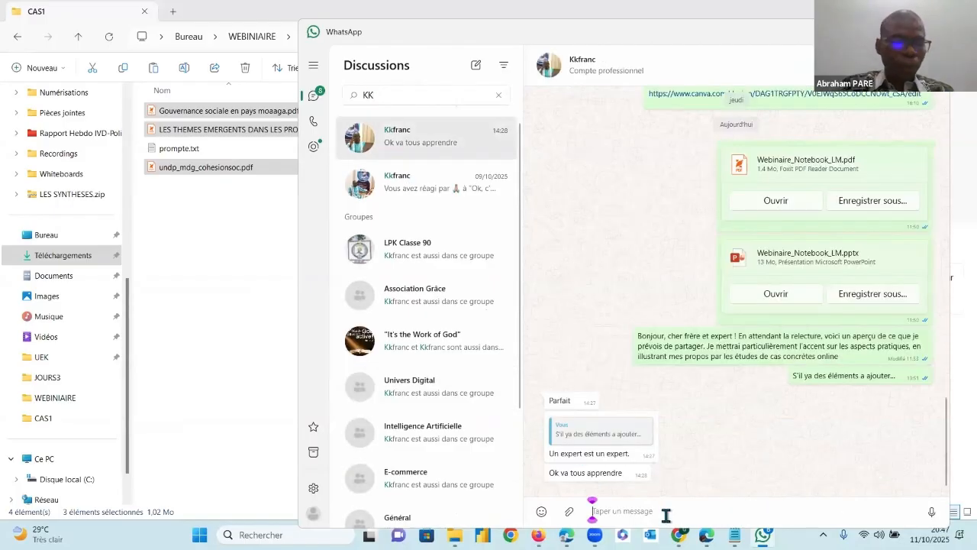
key("ctrl+v")
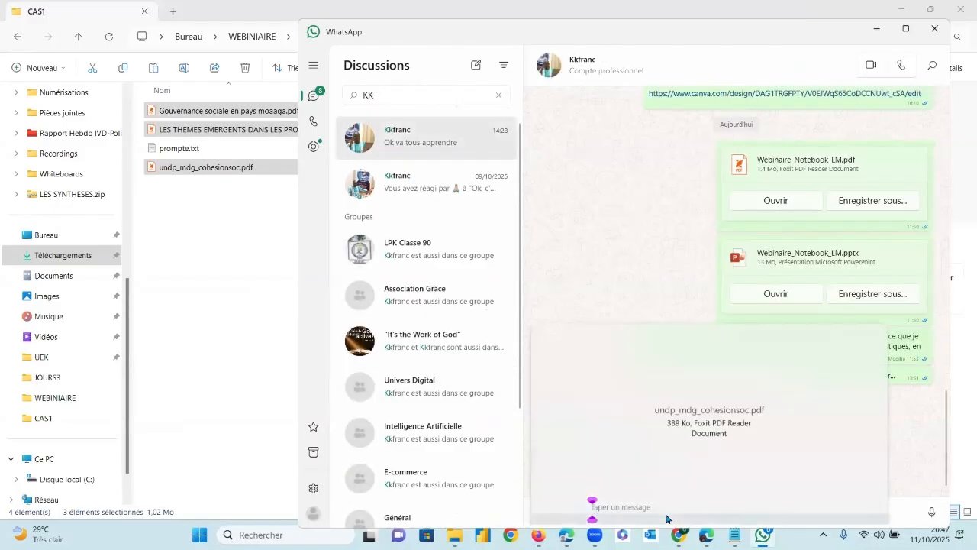
left_click(876, 505)
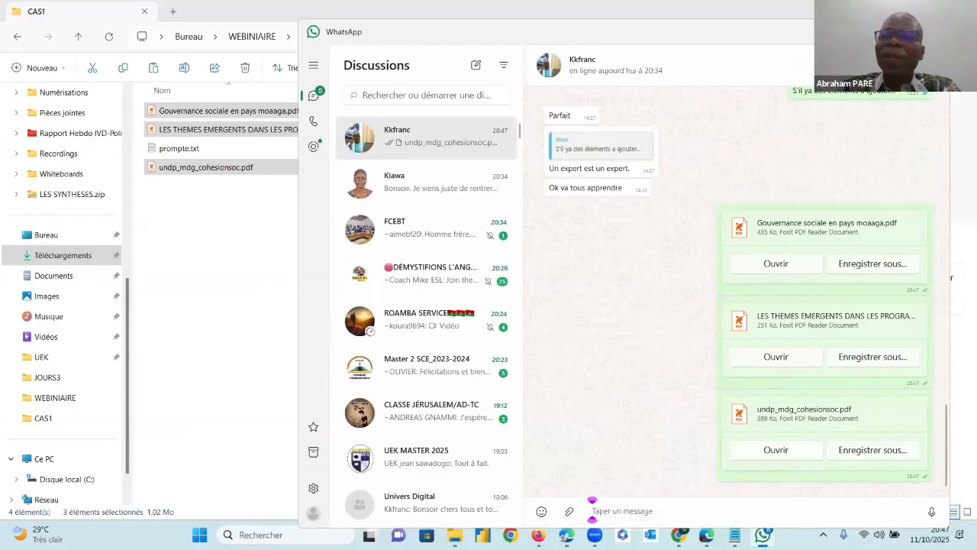
Return to Firefox and search Google in a new tab for FICHIER PDF COHESION SOCIALE
key("alt+Tab")
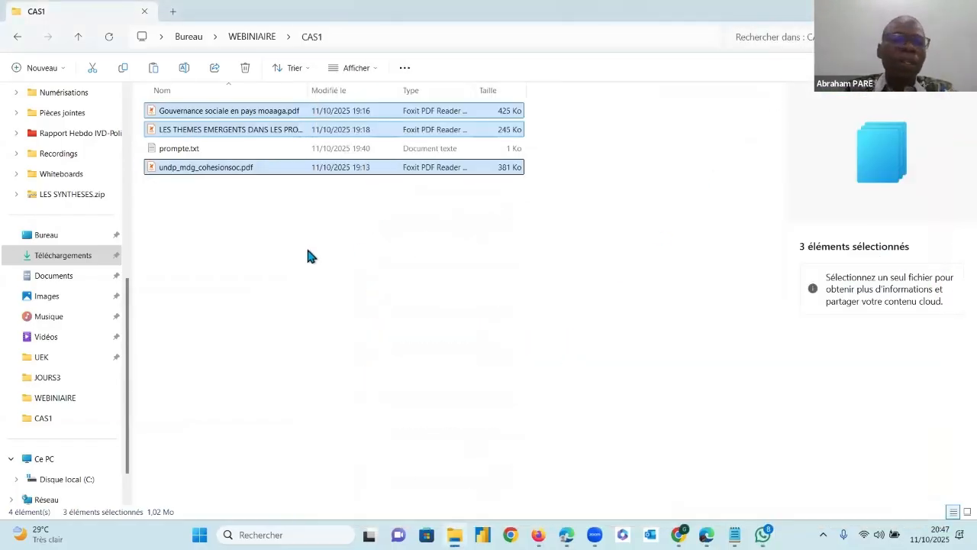
key("alt+Tab")
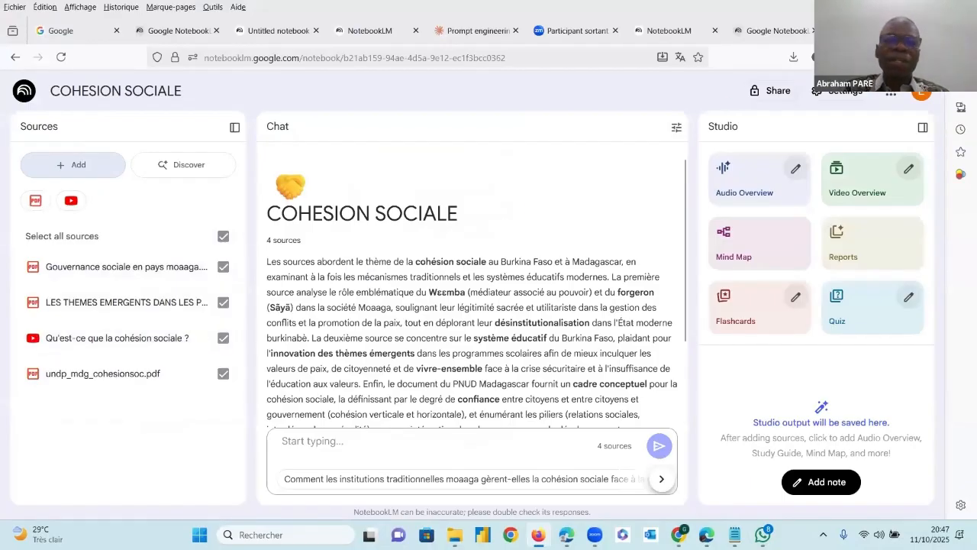
key("ctrl+t")
left_click(408, 272)
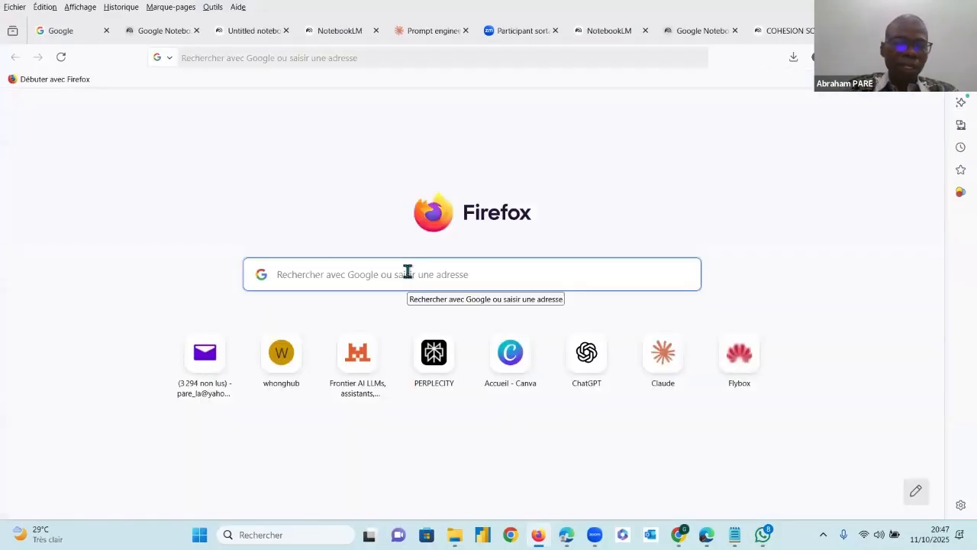
type("FICHIER PD")
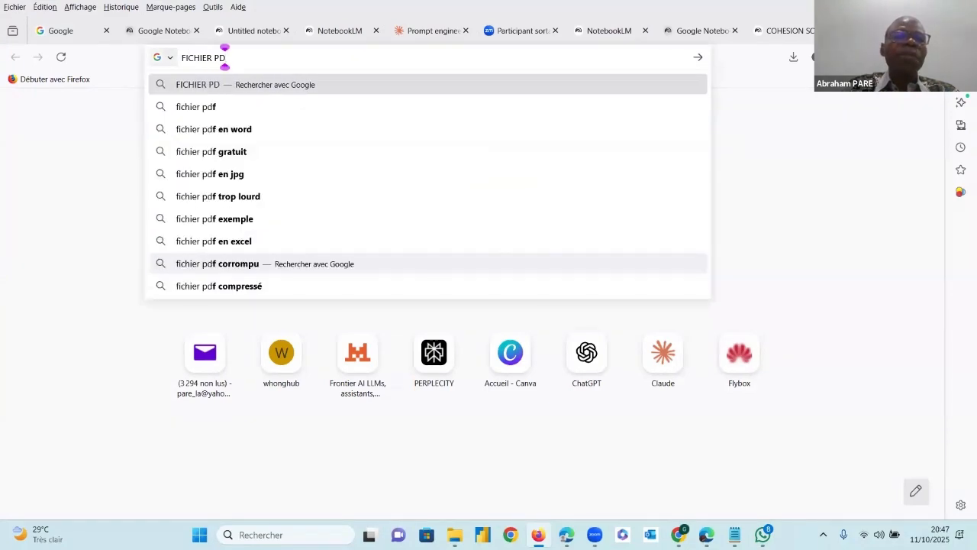
type("F")
type(" C")
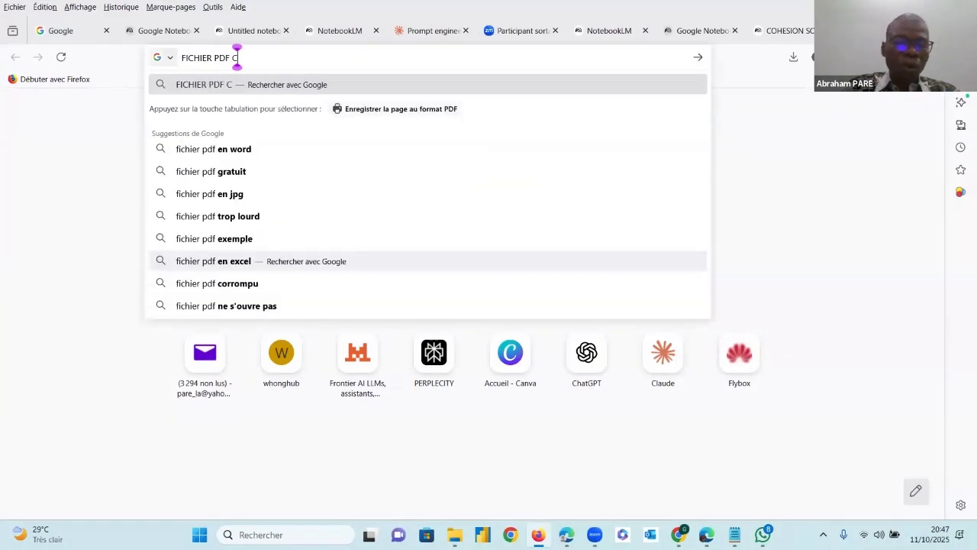
type("OHE")
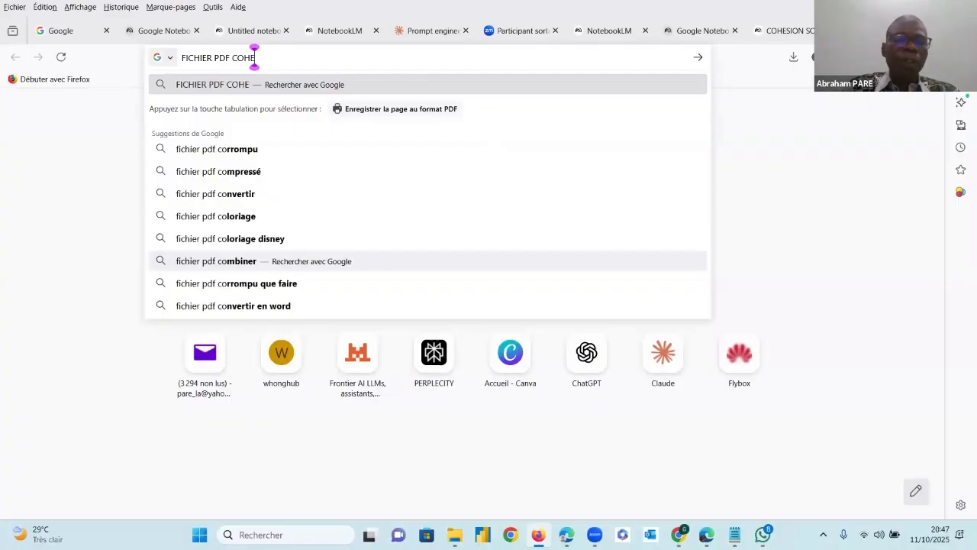
type("SION SOCIALE")
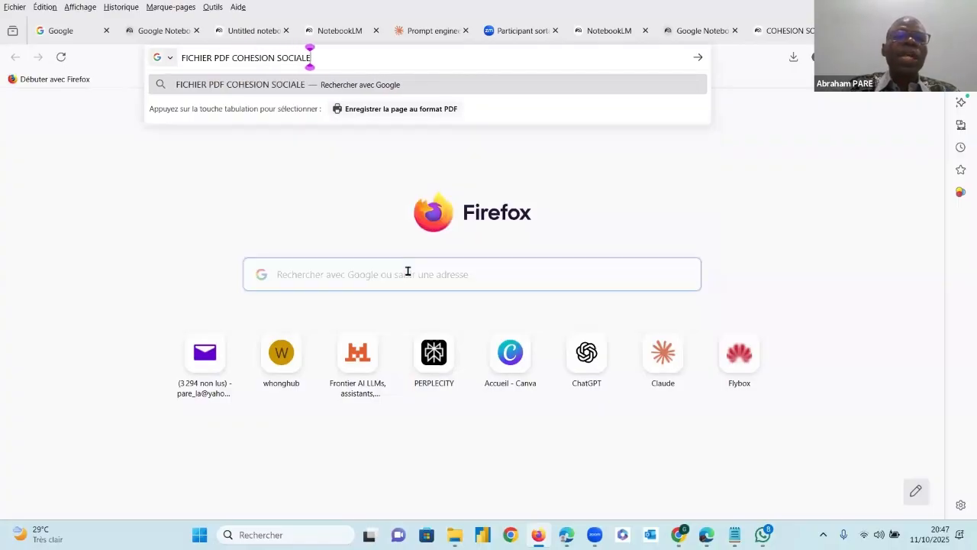
key("Return")
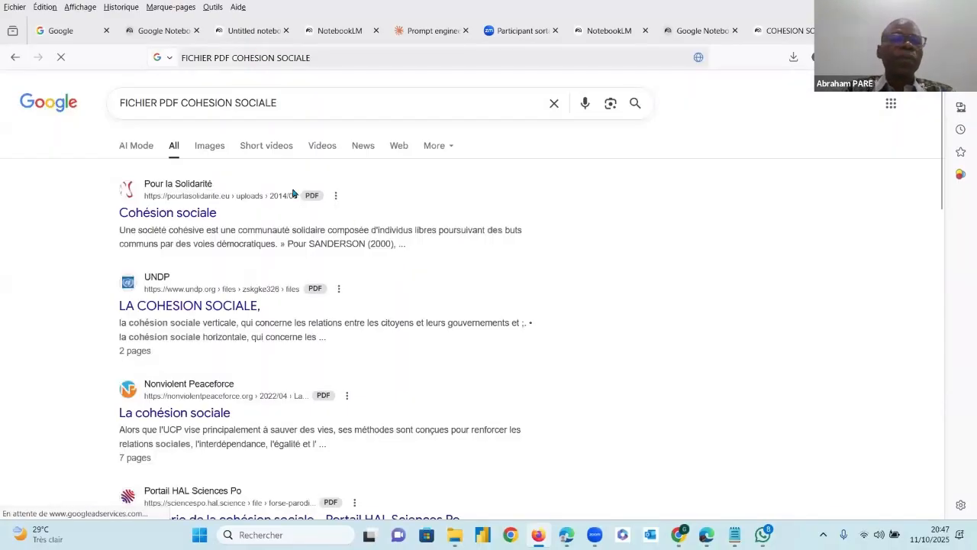
Open the Afrobarometer social cohesion PDF from the search results, save it in the CAS1 folder and check that folder in File Explorer
scroll(224, 316, "down", 3)
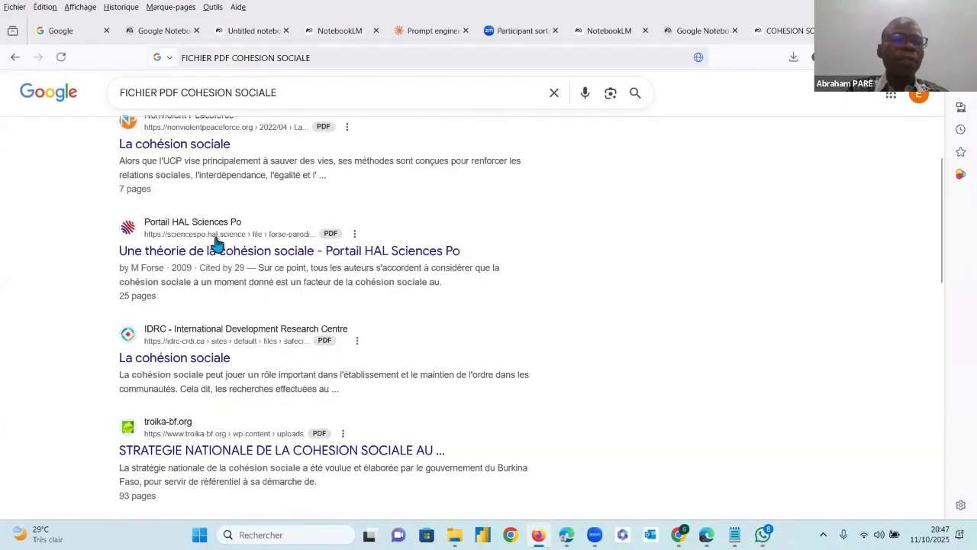
scroll(213, 293, "down", 1)
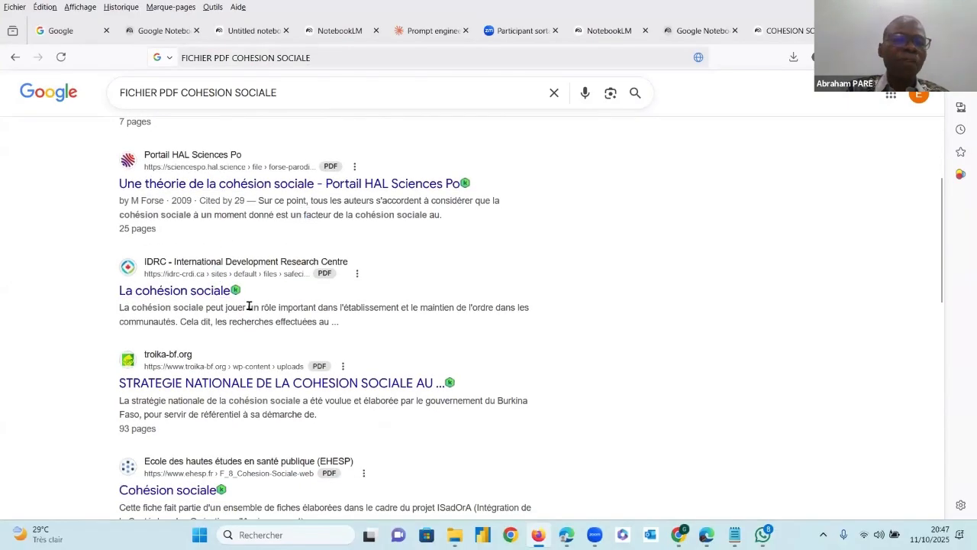
scroll(210, 383, "down", 3)
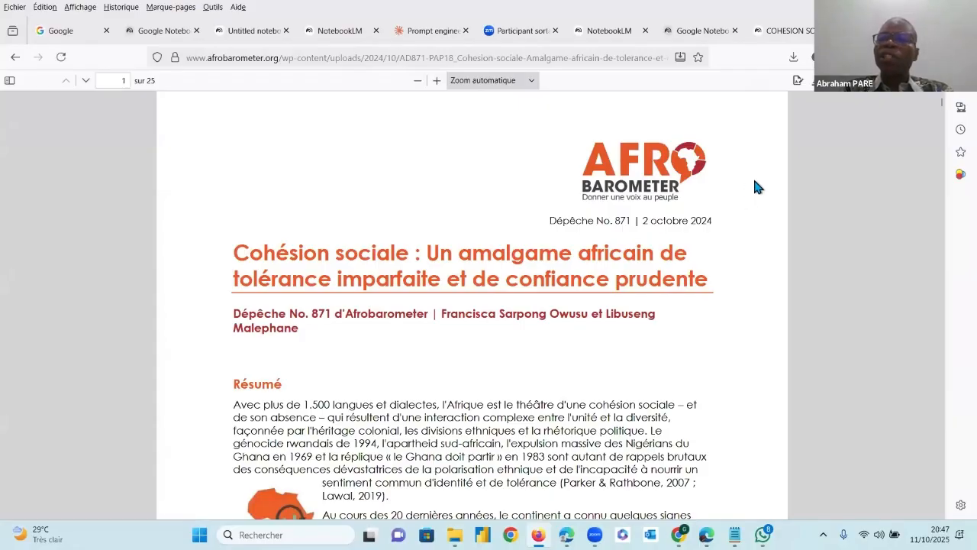
key("ctrl+s")
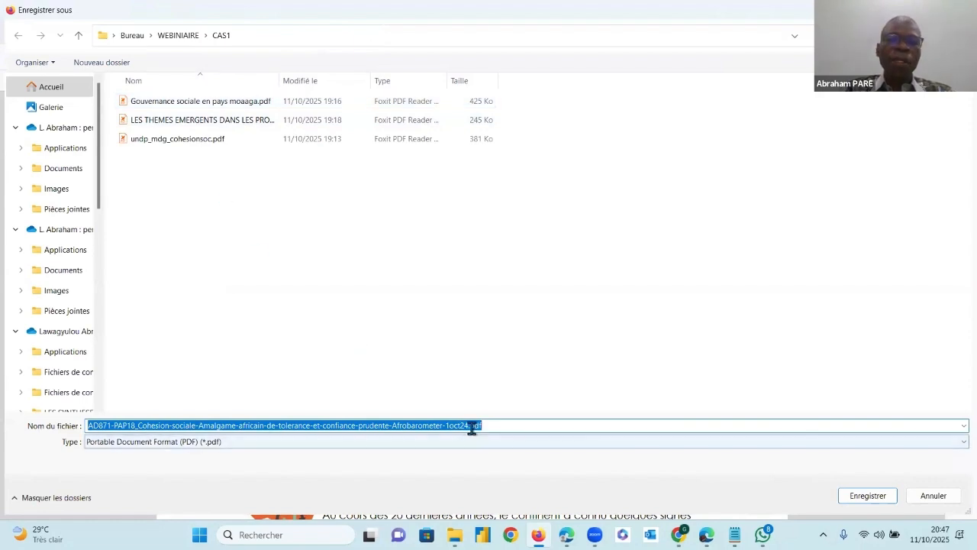
left_click(868, 496)
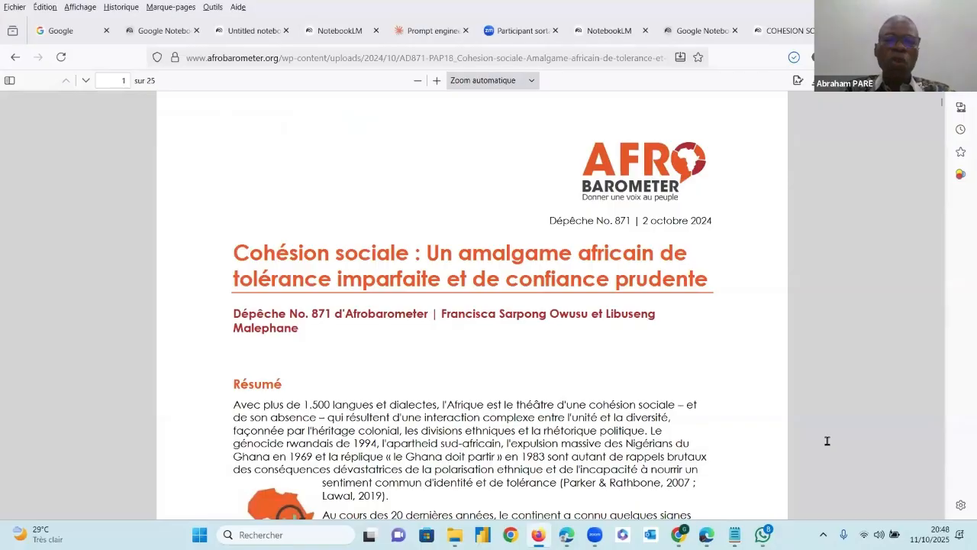
left_click(454, 535)
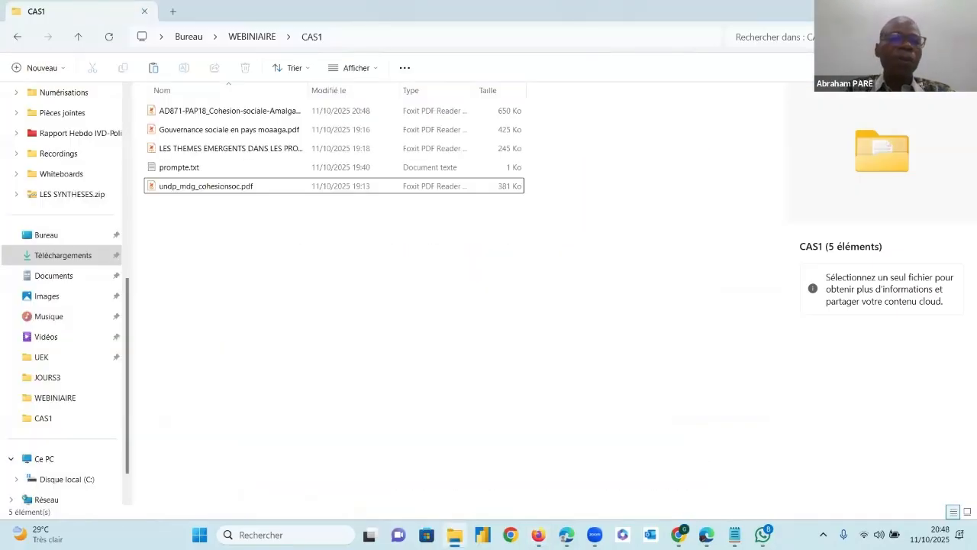
Return to Firefox and look through the open pages to bring up the COHESION SOCIALE notebook
left_click(538, 535)
left_click(165, 31)
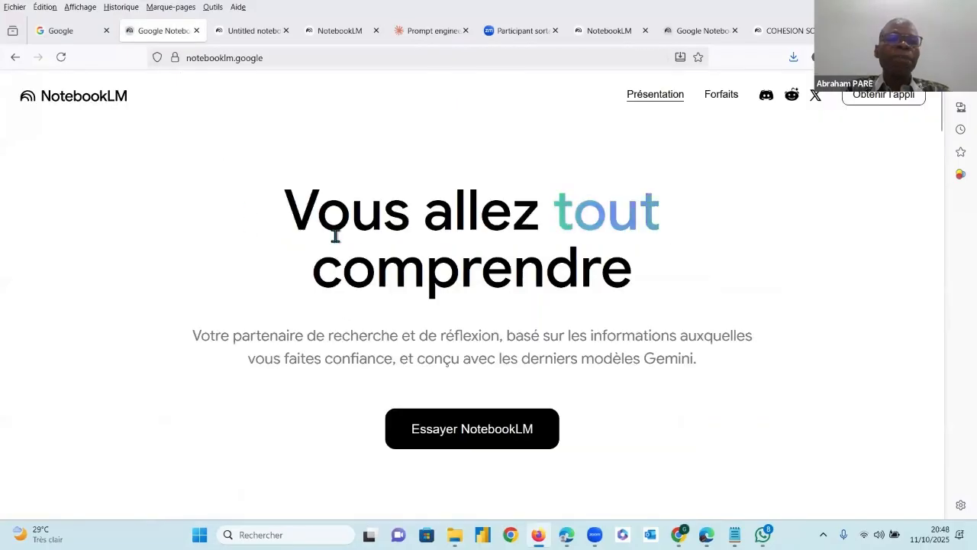
left_click(257, 32)
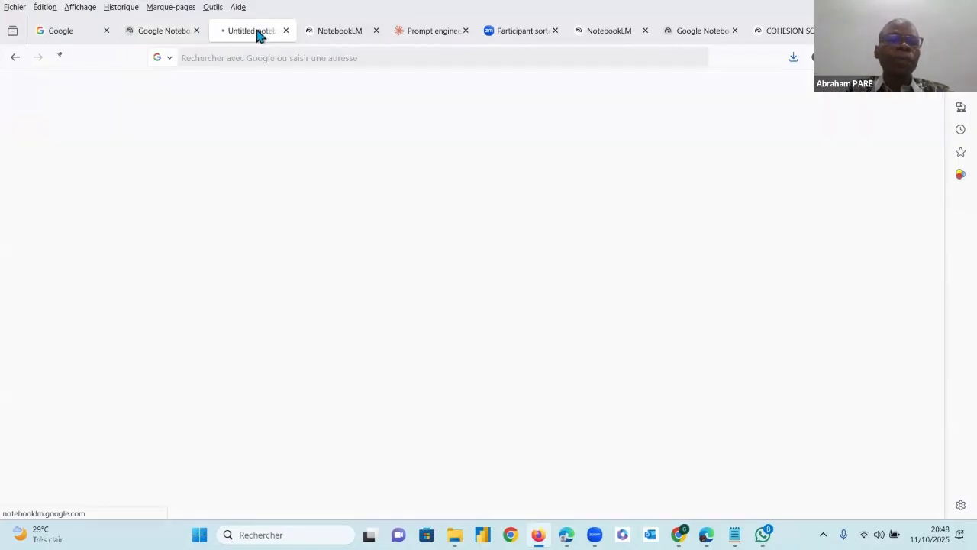
left_click(341, 35)
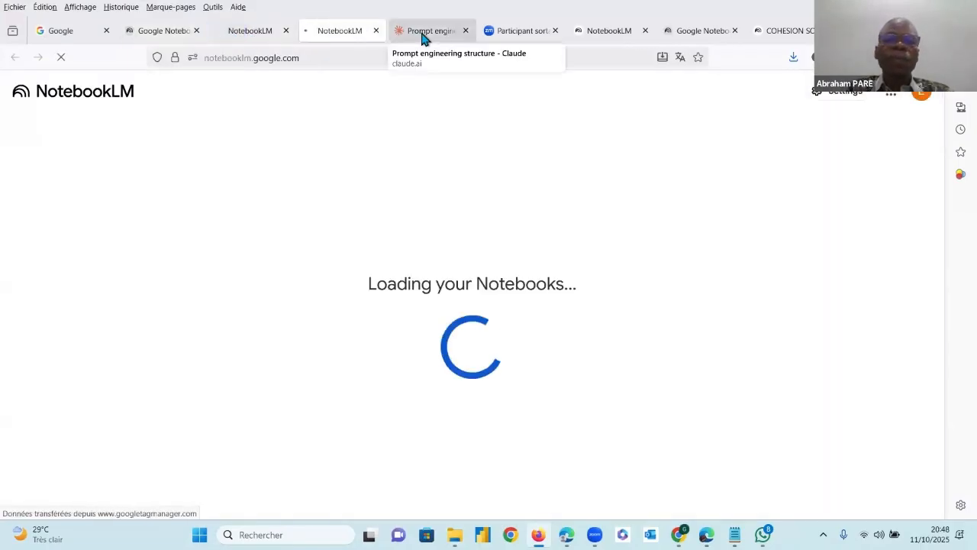
left_click(600, 32)
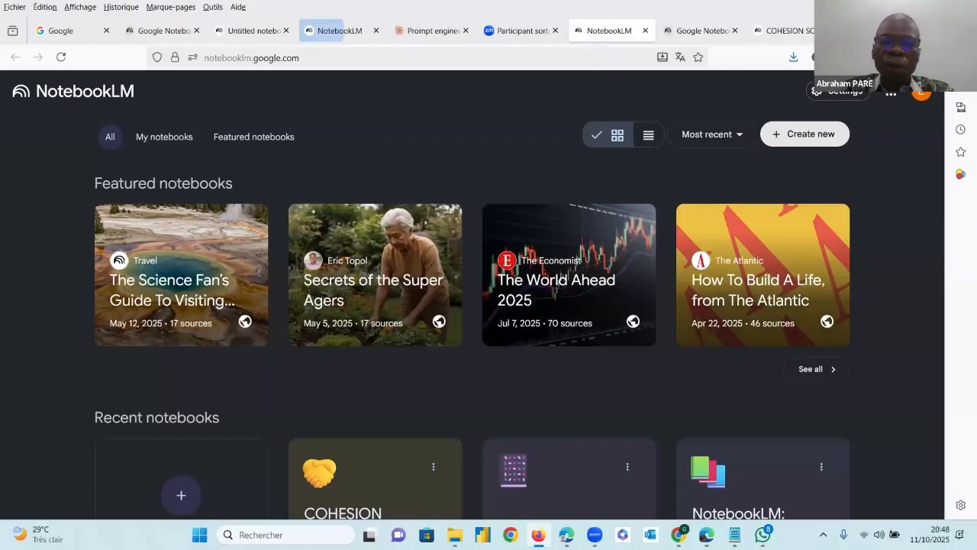
left_click(539, 535)
left_click(539, 535)
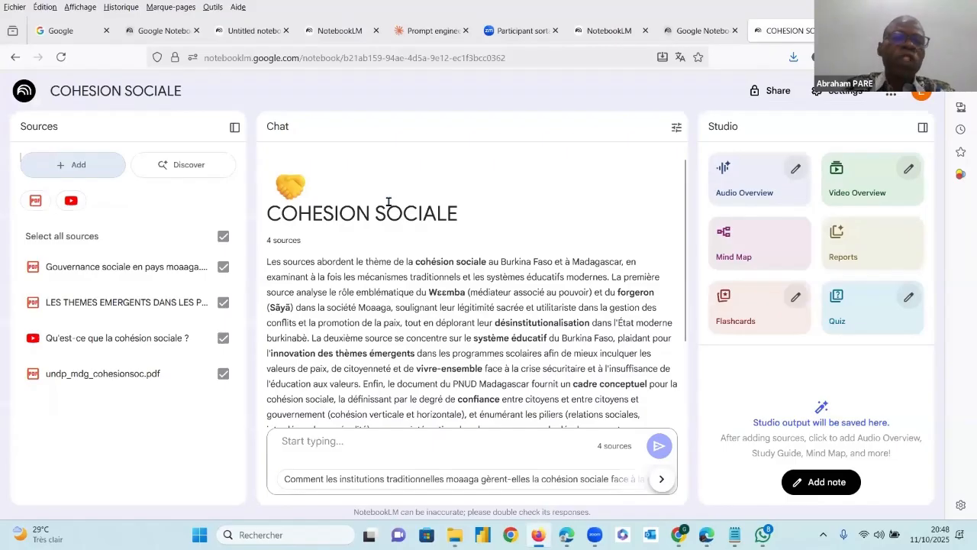
Start a source file upload and remove the AD871-PAP18_ prefix from the Afrobarometer PDF's name
left_click(62, 166)
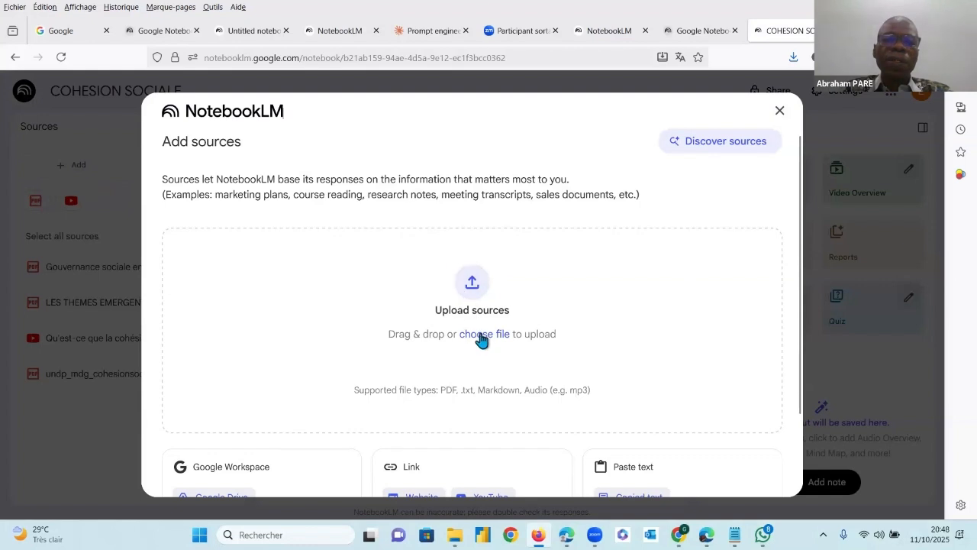
left_click(473, 284)
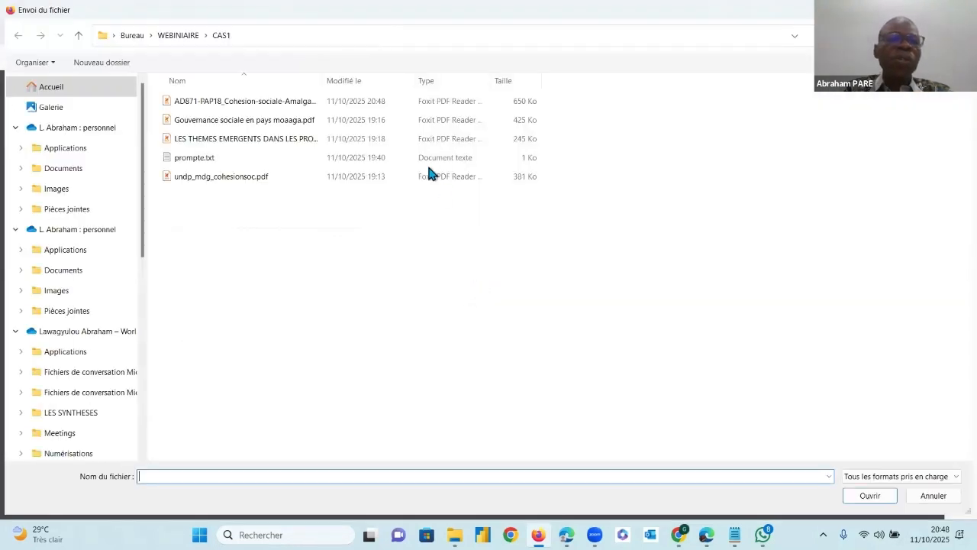
left_click(208, 104)
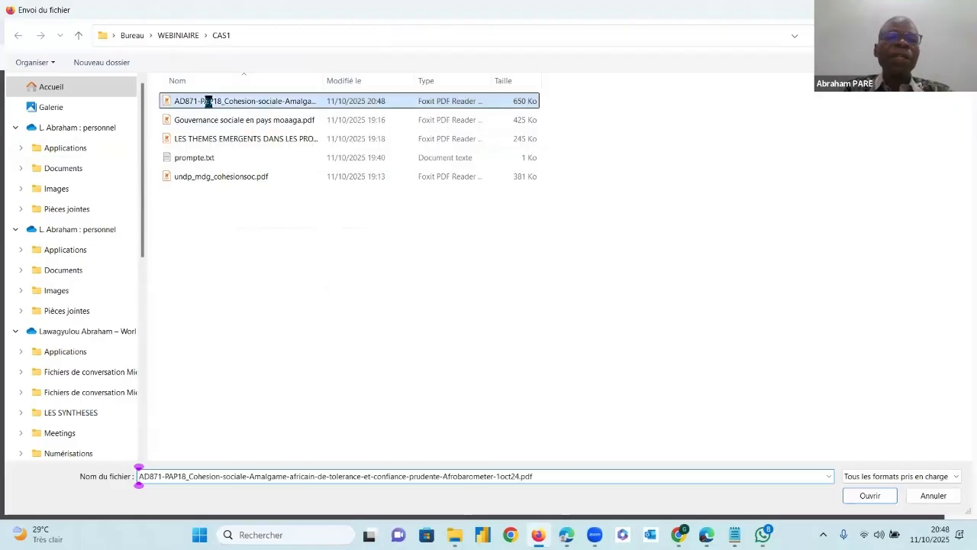
right_click(209, 103)
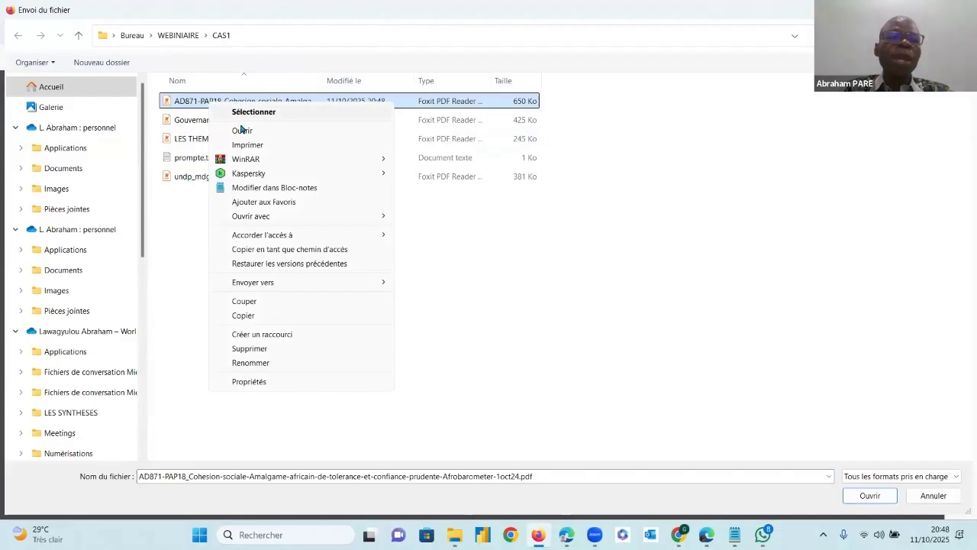
left_click(262, 364)
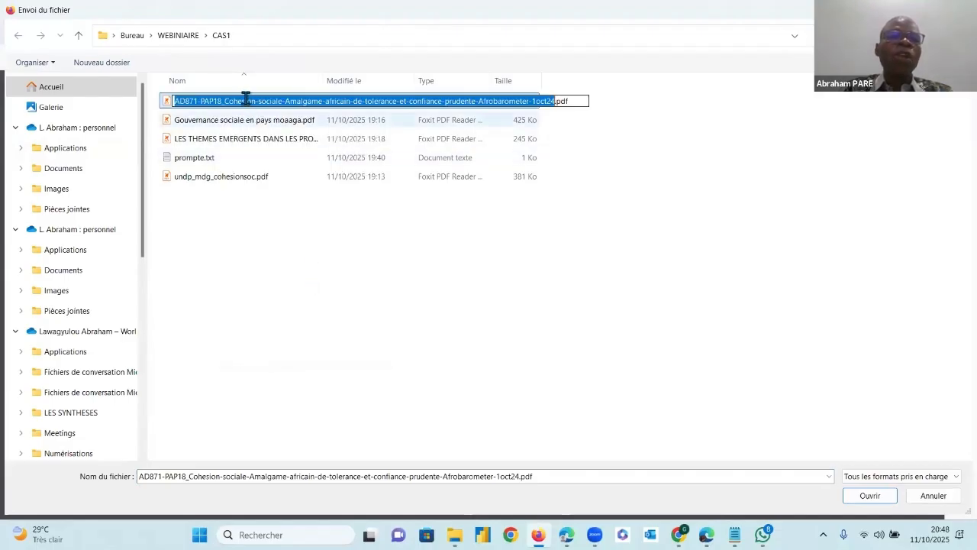
left_click(223, 101)
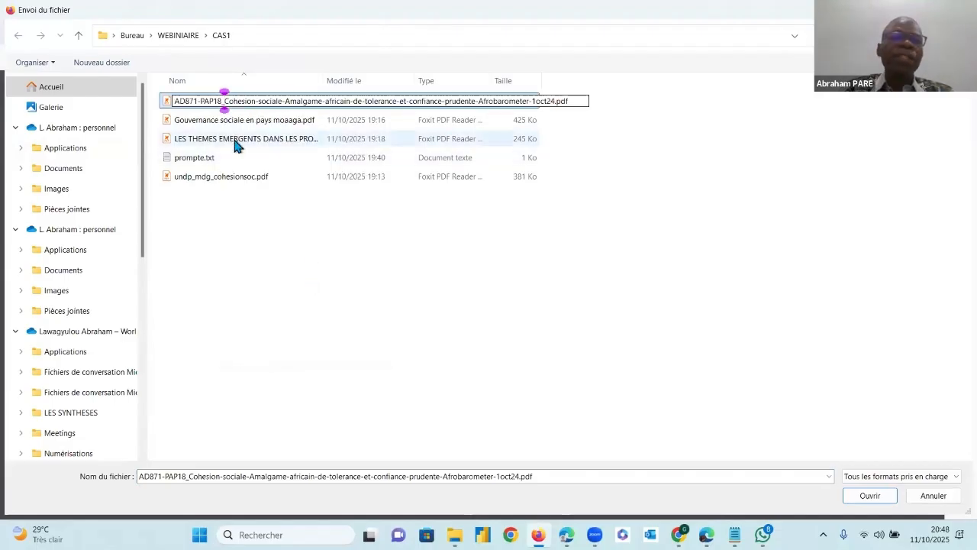
key("BackSpace")
key("BackSpace")
key("BackSpace")
key("BackSpace")
key("BackSpace")
key("BackSpace")
key("BackSpace")
key("BackSpace")
key("BackSpace")
key("BackSpace")
key("BackSpace")
key("BackSpace")
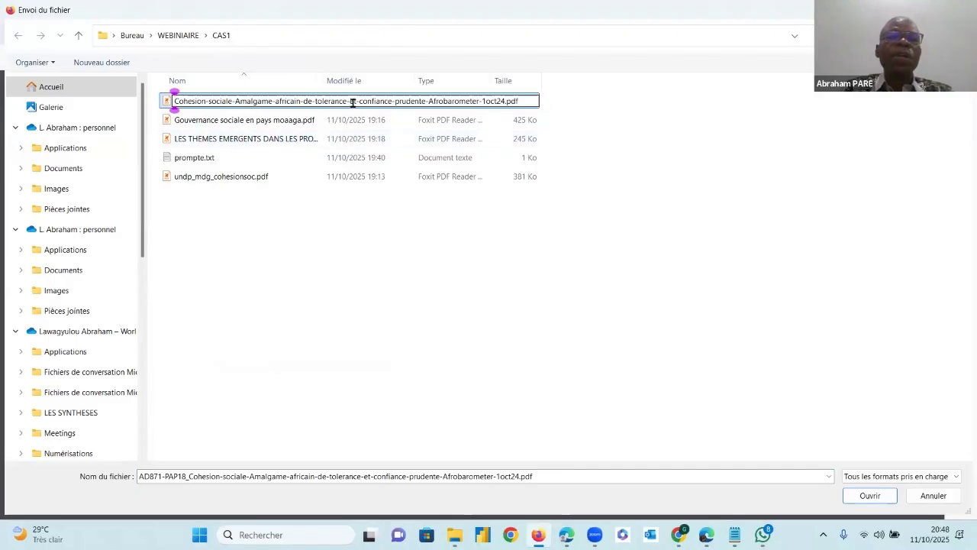
Remove the -1oct24 ending from the Afrobarometer PDF's name and upload the file as a notebook source
left_click(480, 100)
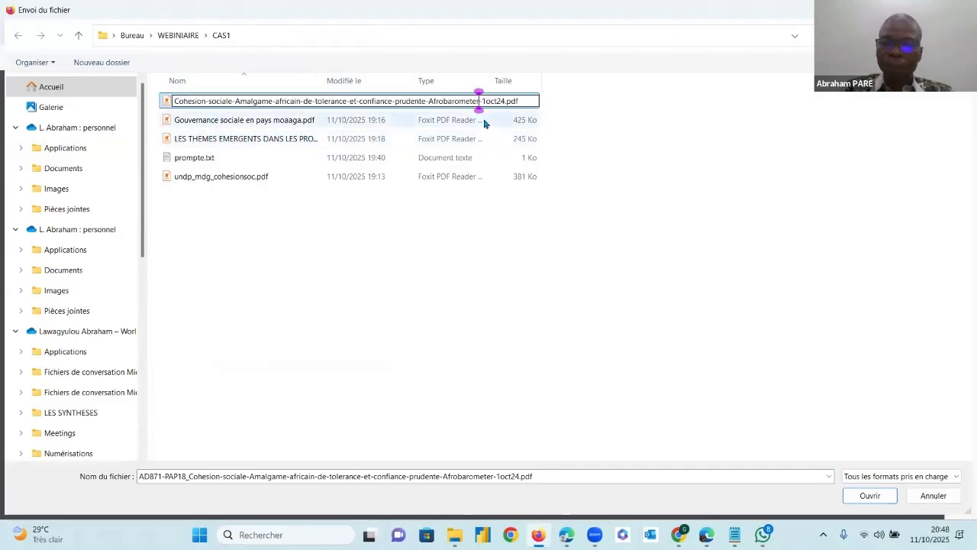
key("Delete")
key("Delete")
key("Delete")
key("Delete")
key("Delete")
key("Delete")
key("Delete")
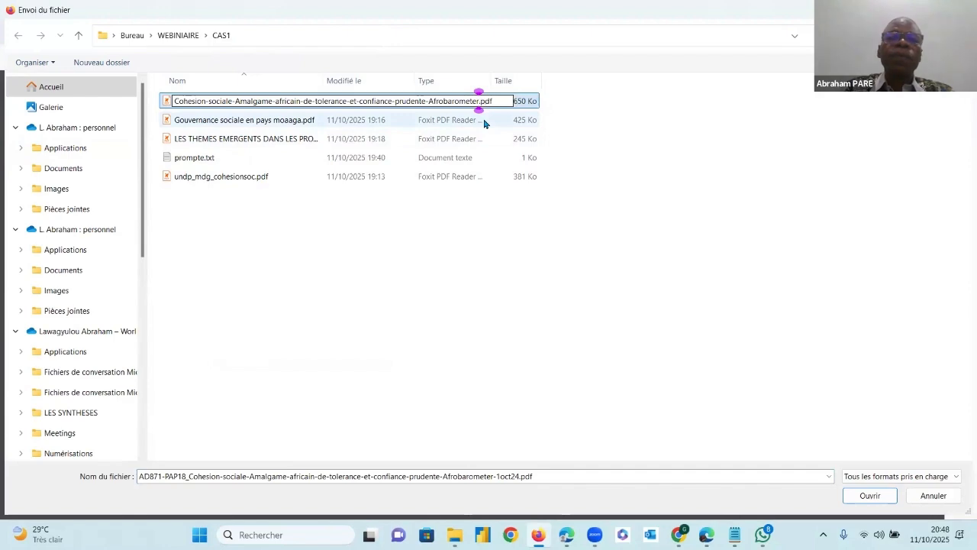
left_click(354, 222)
left_click(216, 107)
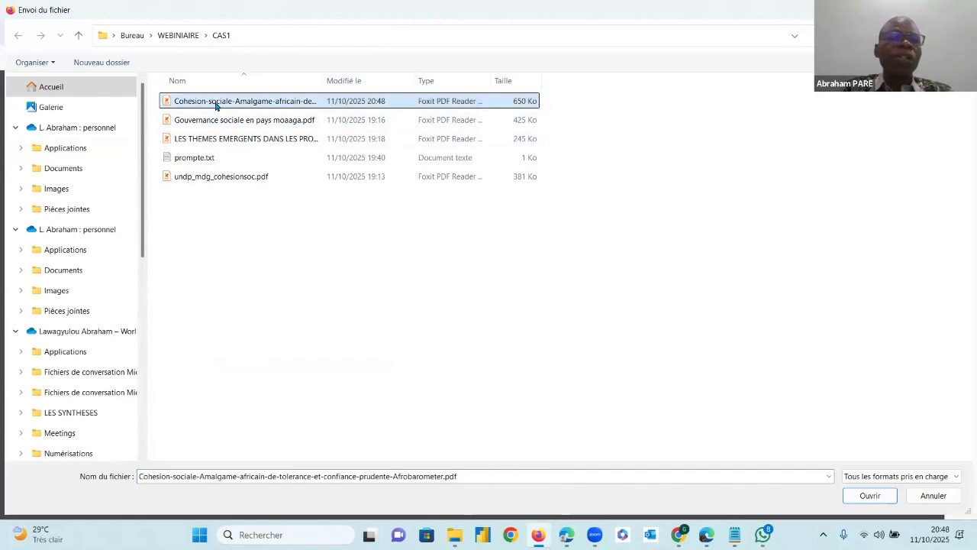
double_click(216, 106)
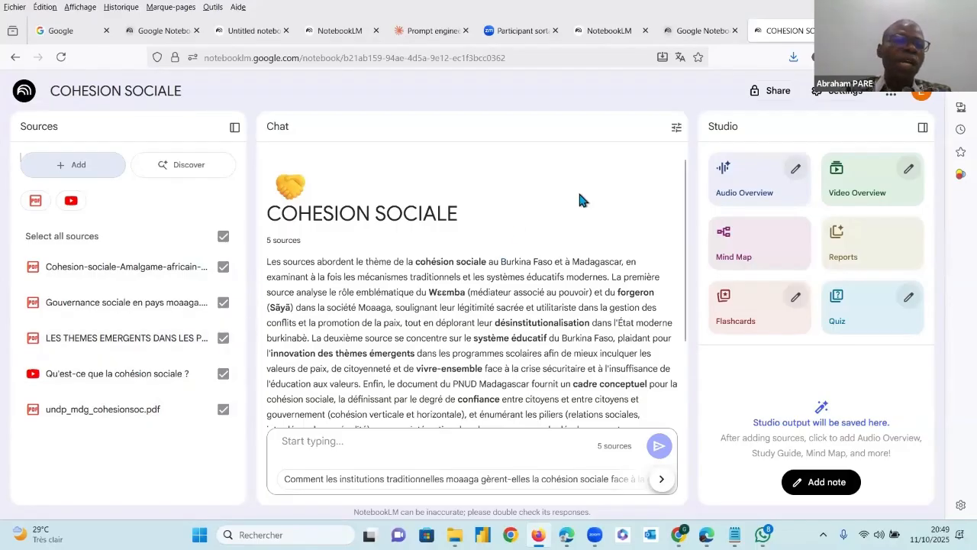
Filter the notebook sources by PDFs, clear that filter, filter by YouTube videos and clear it again
left_click(39, 204)
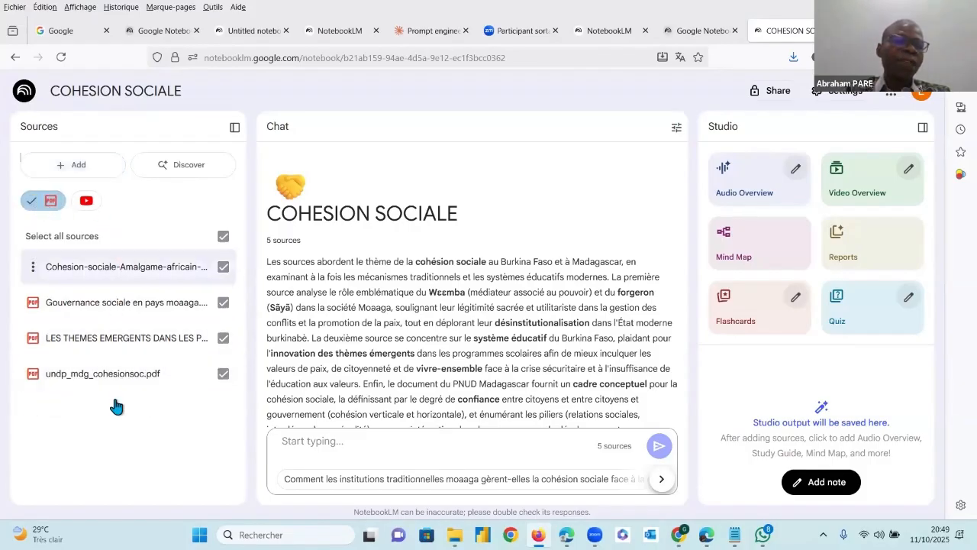
left_click(39, 200)
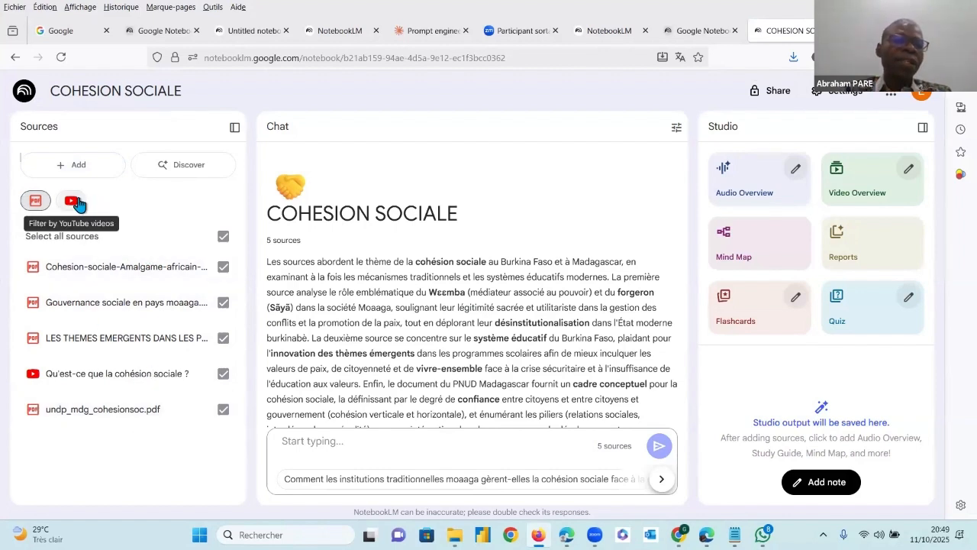
left_click(79, 203)
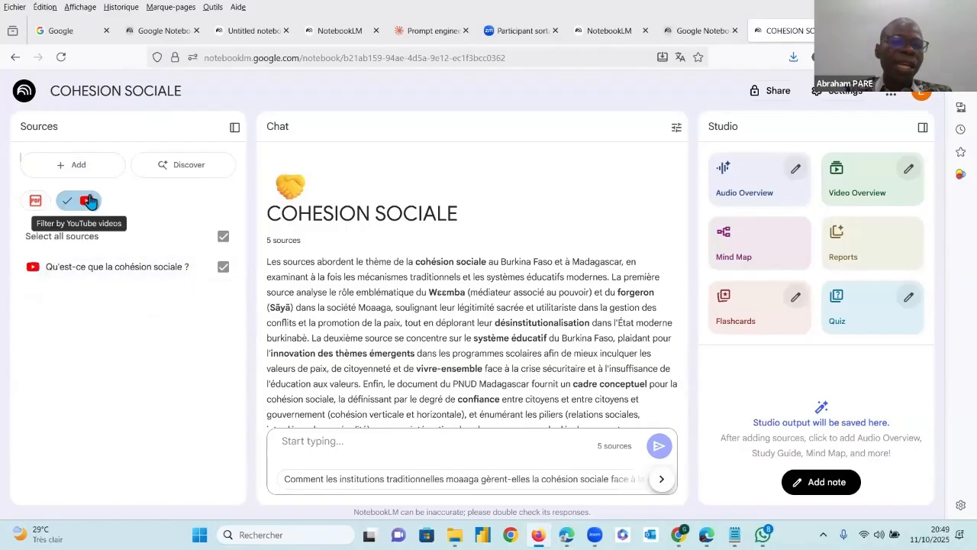
left_click(89, 201)
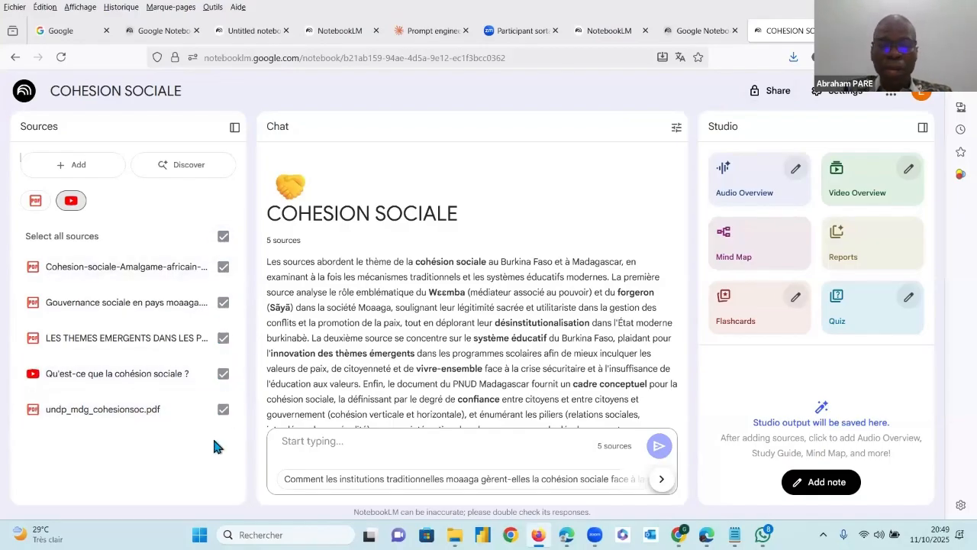
Deselect all sources, tick the Cohesion-sociale-Amalgame, Gouvernance sociale and undp_mdg_cohesionsoc PDFs, and reselect all sources
left_click(225, 267)
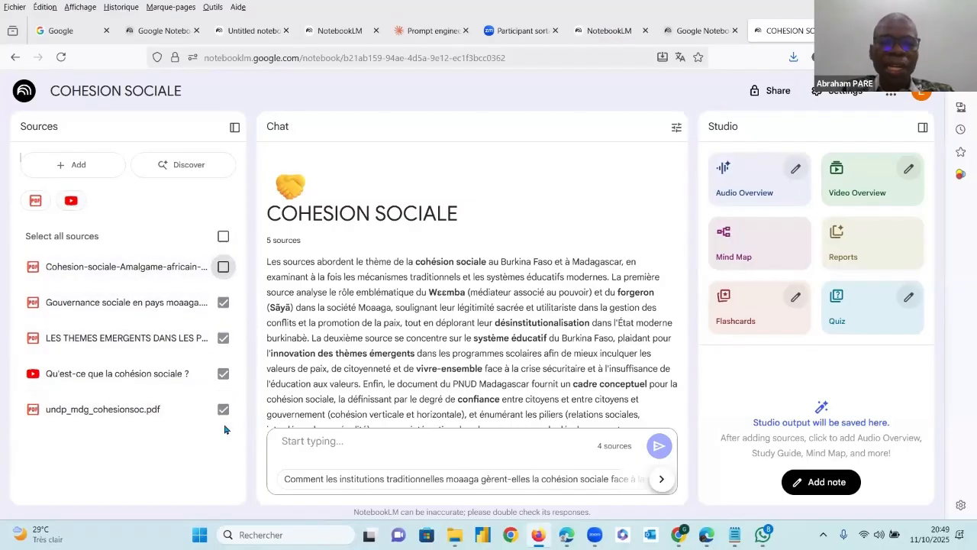
left_click(224, 237)
left_click(224, 236)
left_click(223, 302)
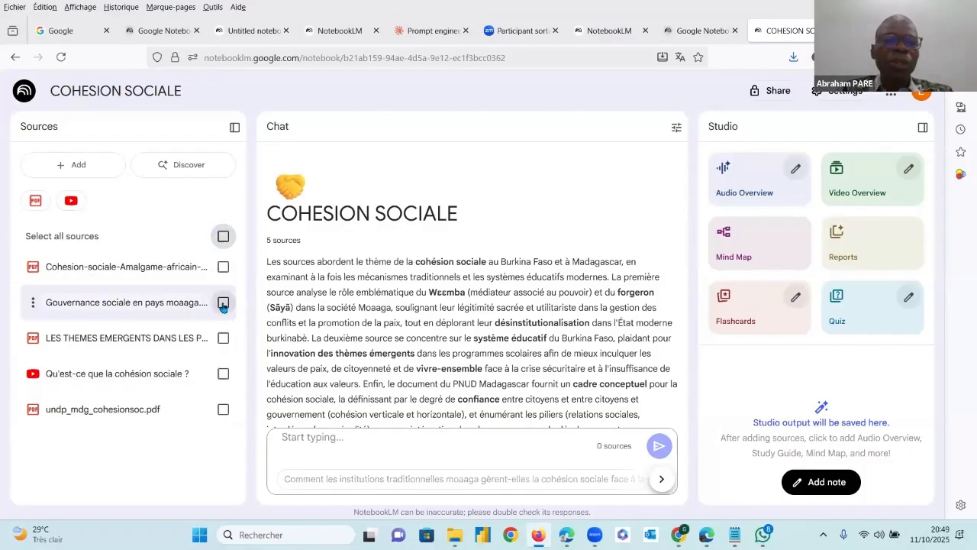
left_click(223, 267)
left_click(223, 410)
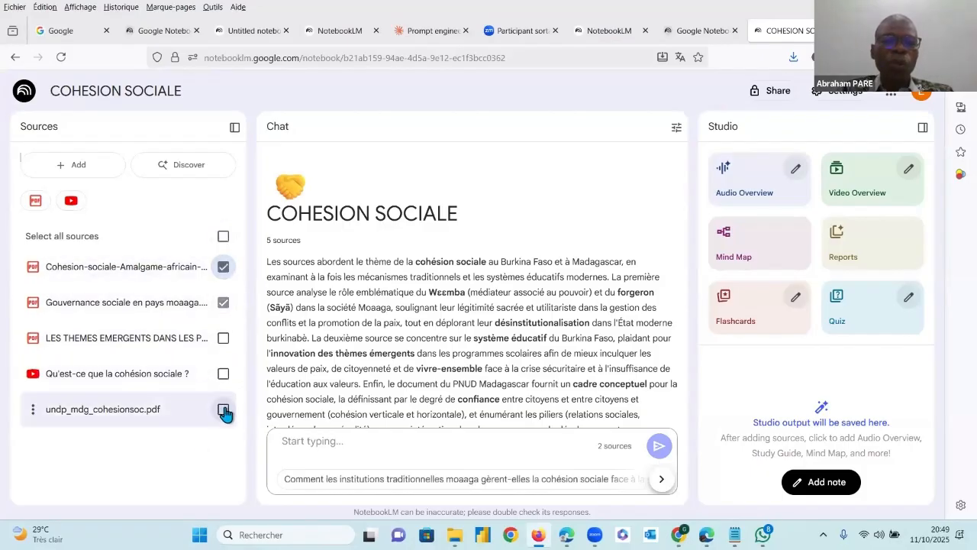
left_click(223, 237)
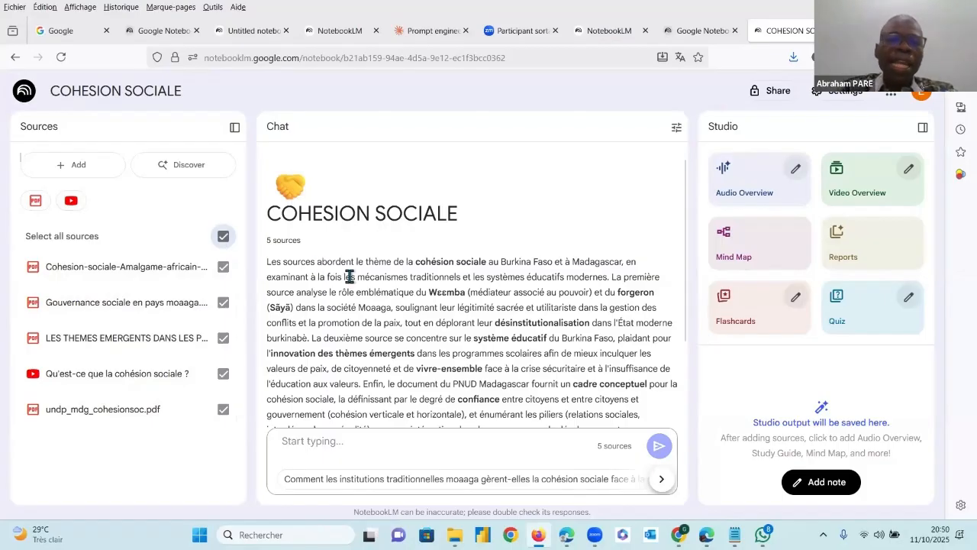
Review the generated summary of the sources in the notebook chat and make the prompt field ready for input
scroll(349, 283, "down", 3)
scroll(367, 286, "up", 3)
scroll(378, 288, "down", 3)
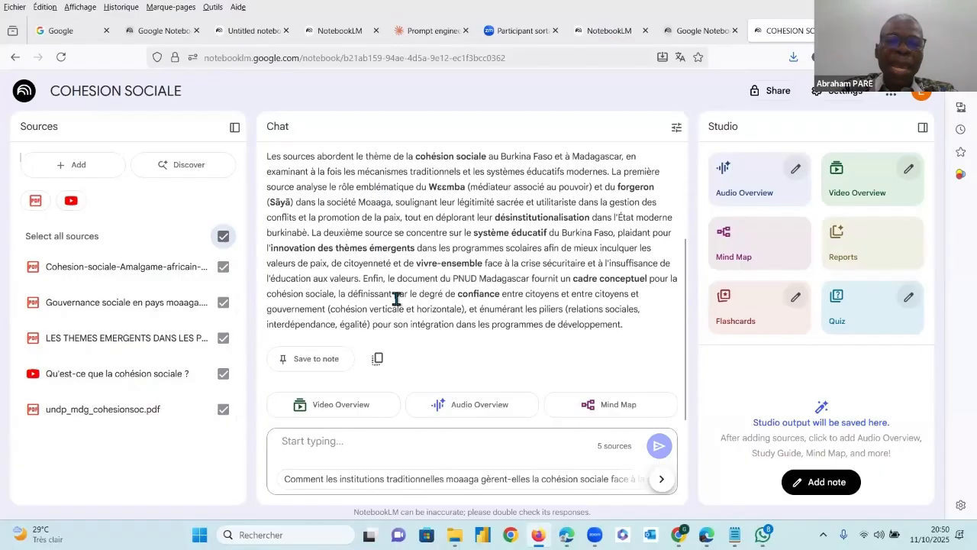
left_click(349, 442)
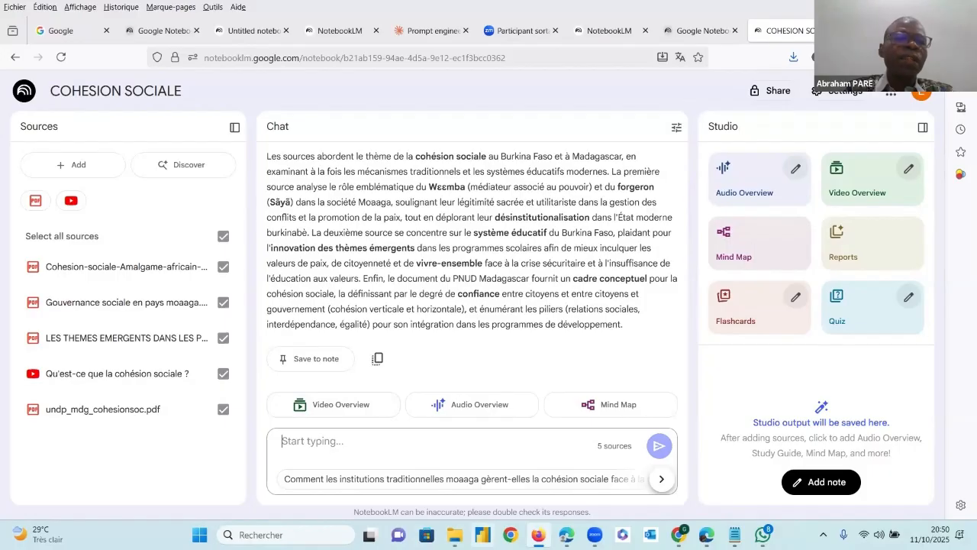
Switch to the text editor and review the social cohesion prompt's role, research topic, objectives, requests, desired format and geographic context
key("alt+Tab")
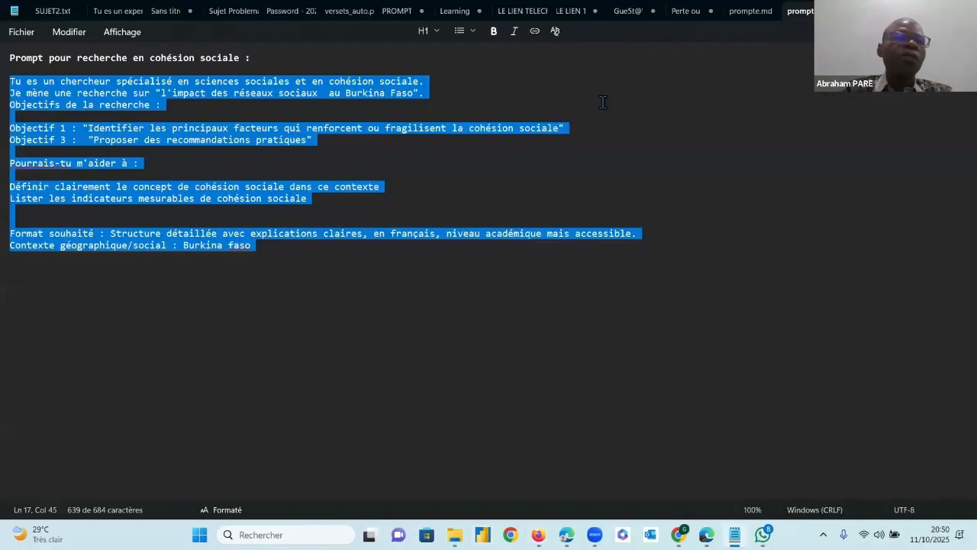
left_click_drag(45, 81, 401, 85)
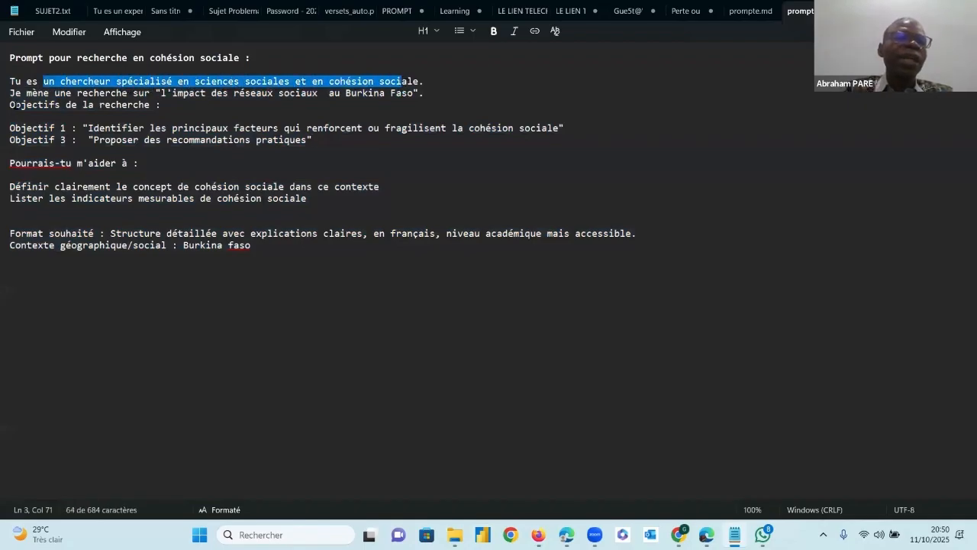
left_click(17, 104)
mouse_move(65, 93)
left_mouse_down()
mouse_move(77, 105)
mouse_move(77, 93)
left_mouse_up()
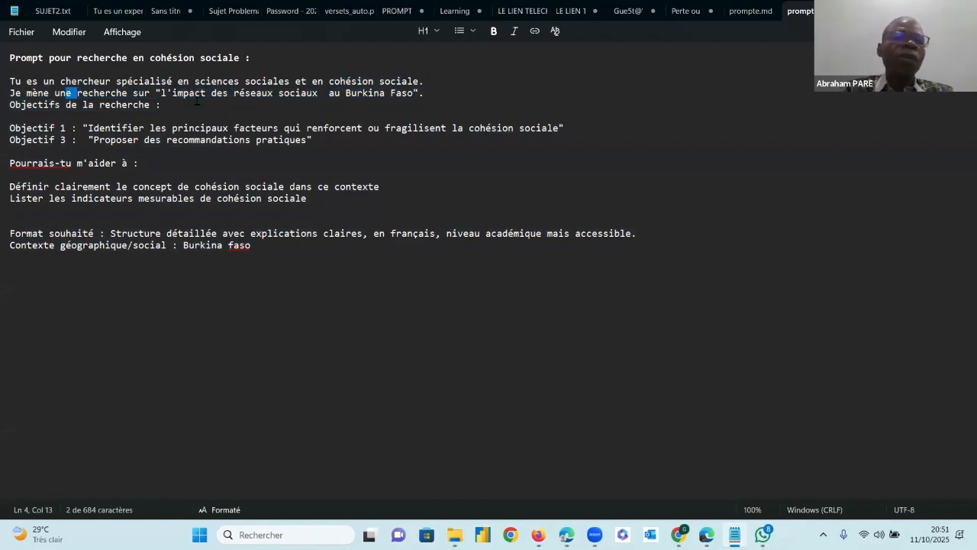
left_click_drag(44, 129, 178, 129)
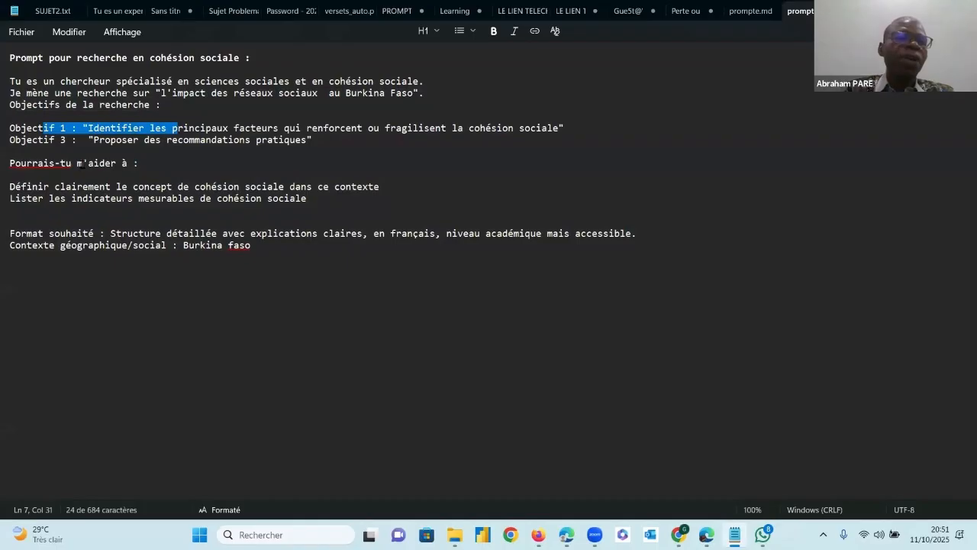
left_click_drag(82, 163, 106, 164)
left_click(100, 185)
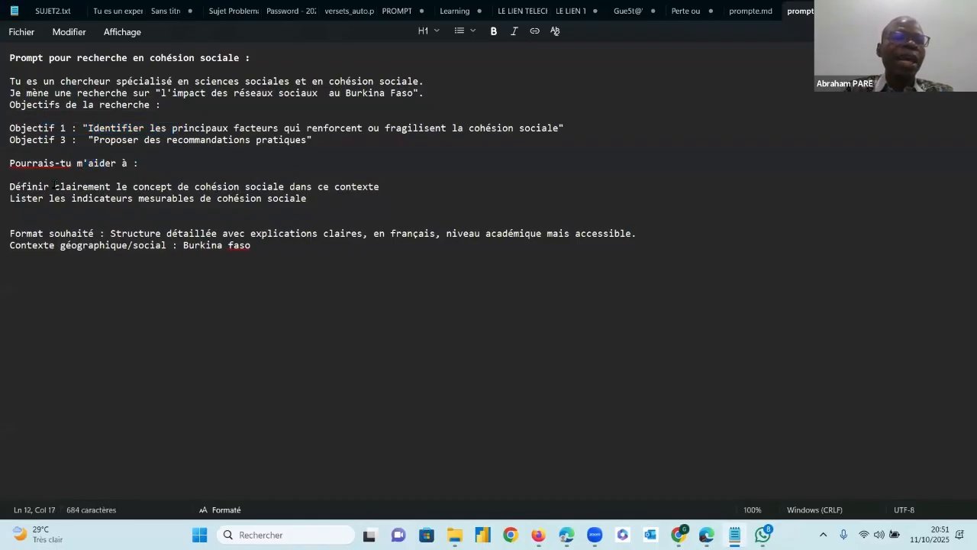
left_click_drag(55, 186, 262, 188)
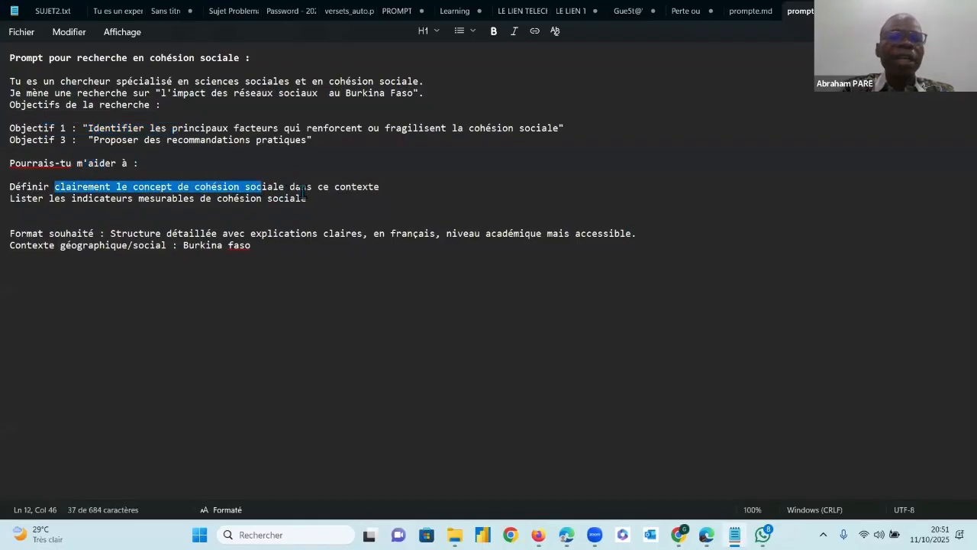
left_click_drag(61, 199, 232, 203)
left_click_drag(116, 234, 623, 239)
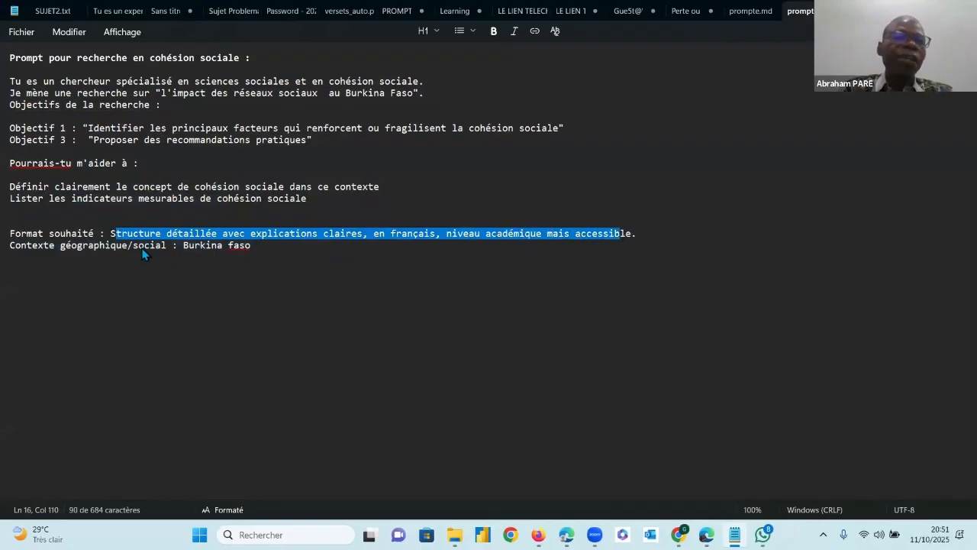
left_click(94, 247)
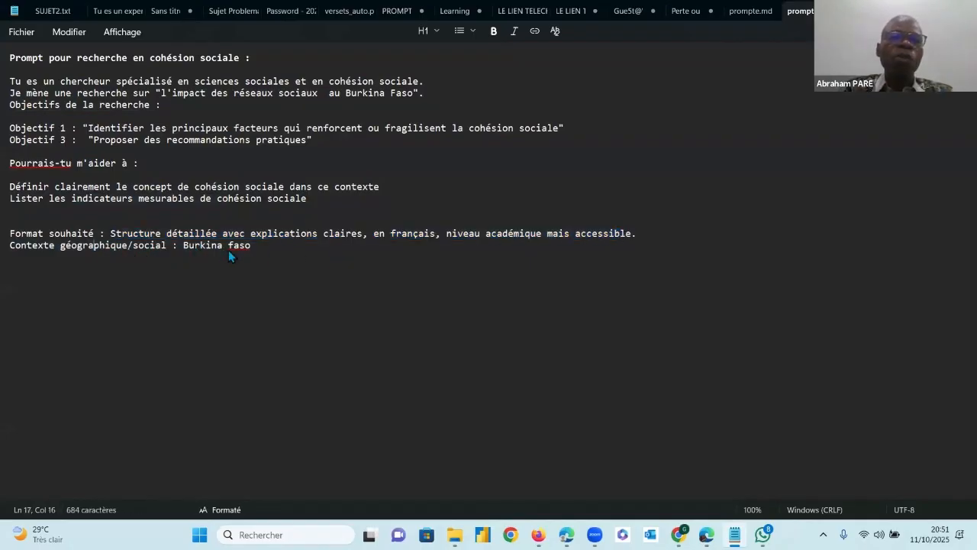
Transfer the full research prompt, from "Tu es un chercheur" to "Burkina faso", into the COHESION SOCIALE notebook chat and submit it
left_click_drag(258, 258, 13, 89)
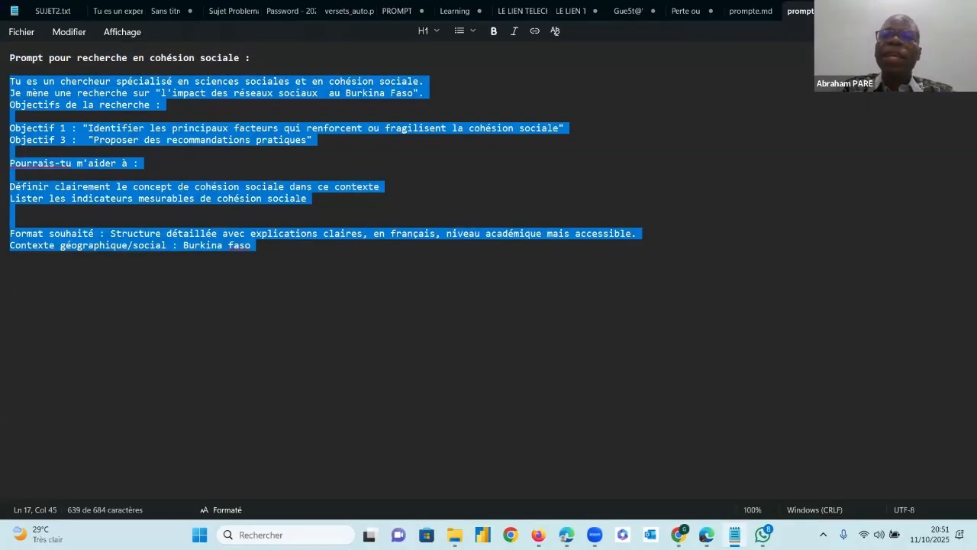
key("alt+Tab")
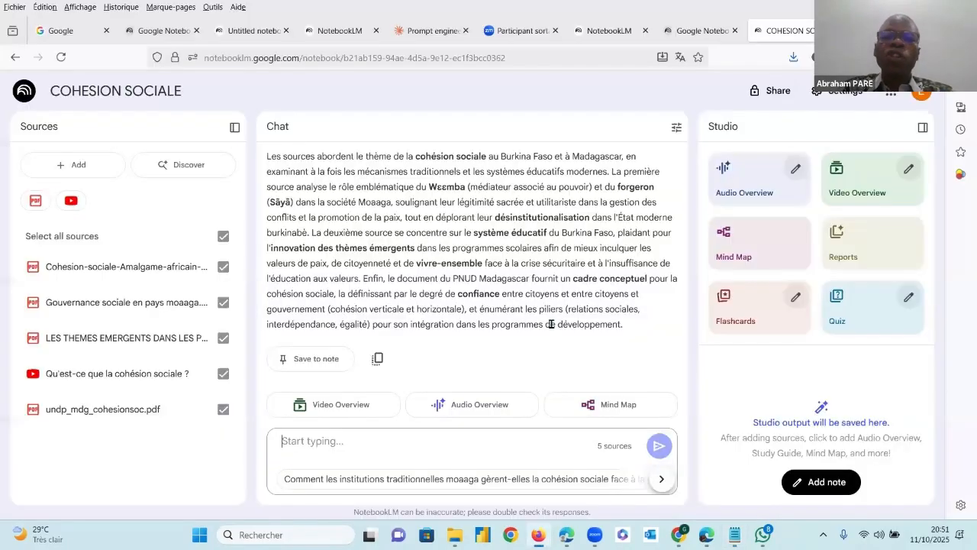
left_click(421, 439)
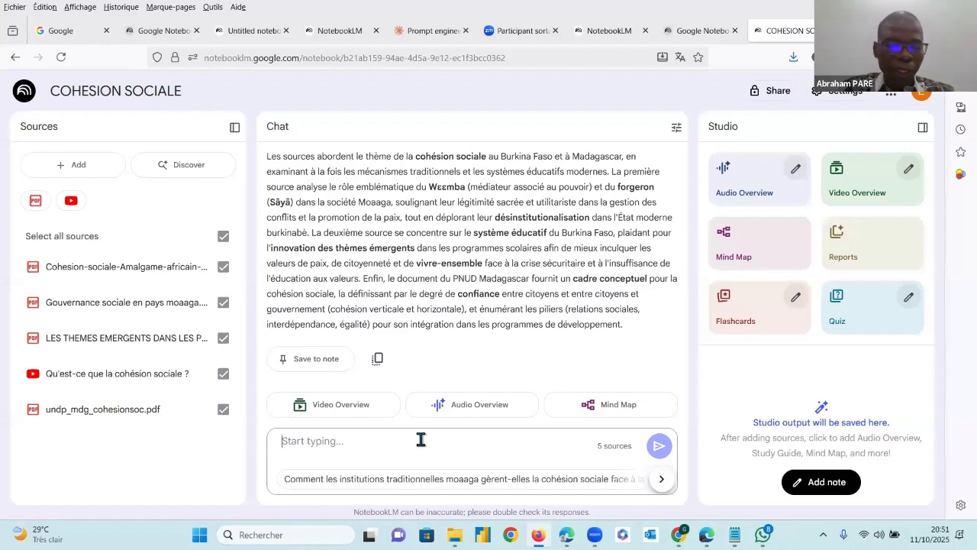
key("ctrl+v")
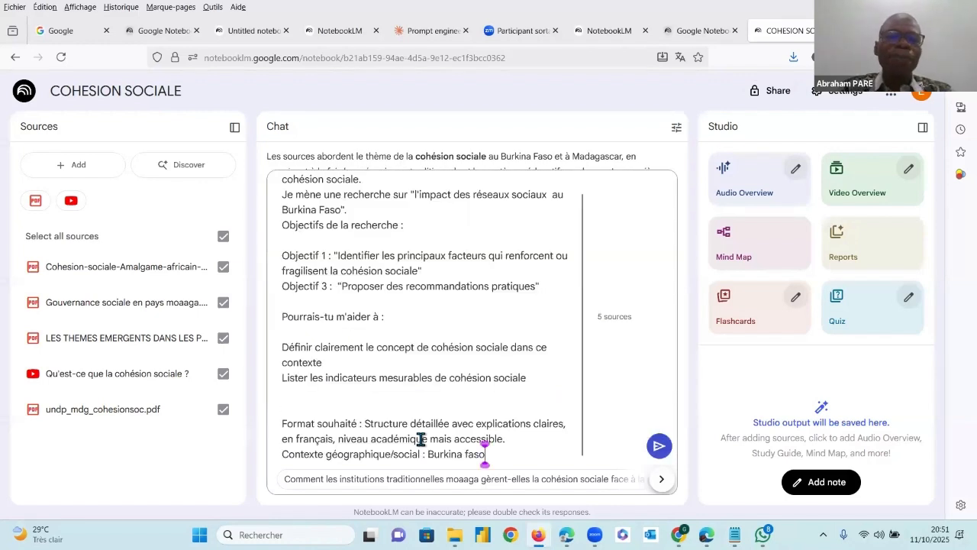
left_click(659, 448)
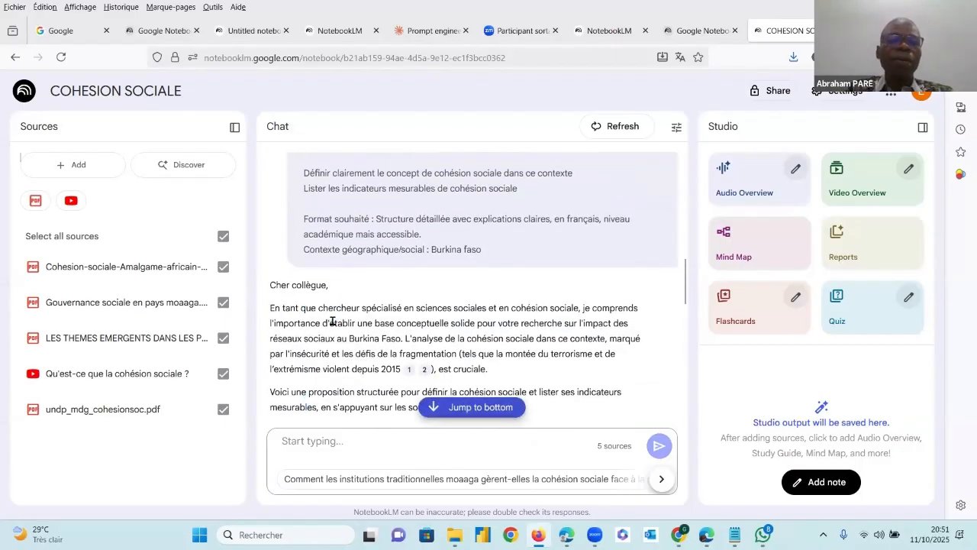
Read the answer's introduction and the headings of section I on defining social cohesion in the Burkinabè context
scroll(333, 322, "down", 1)
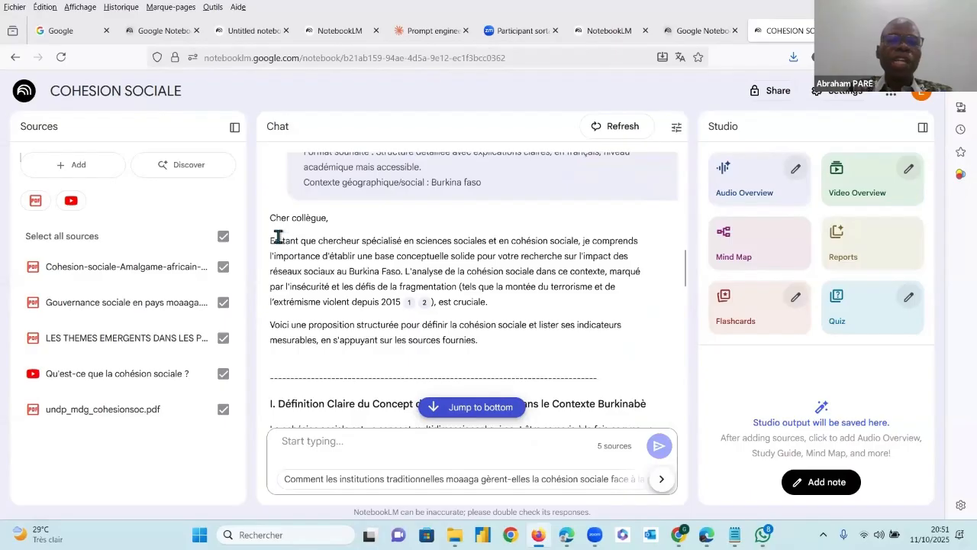
left_click_drag(280, 240, 490, 347)
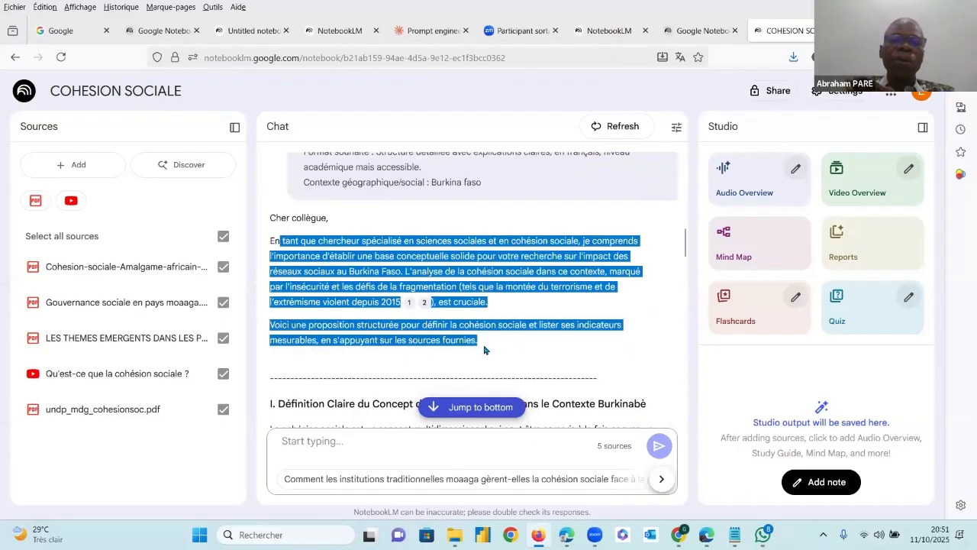
left_click(482, 347)
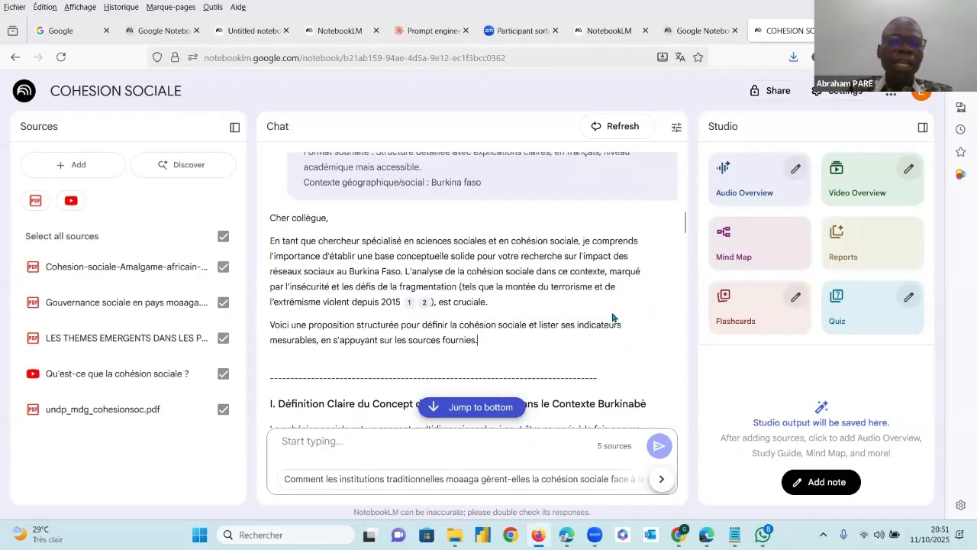
scroll(616, 316, "down", 1)
left_click_drag(685, 229, 685, 235)
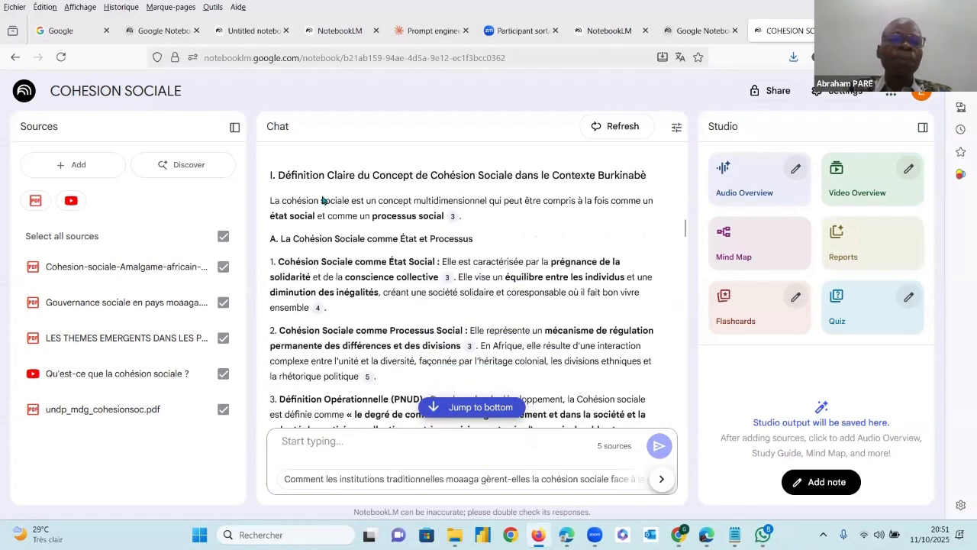
left_click_drag(276, 178, 645, 176)
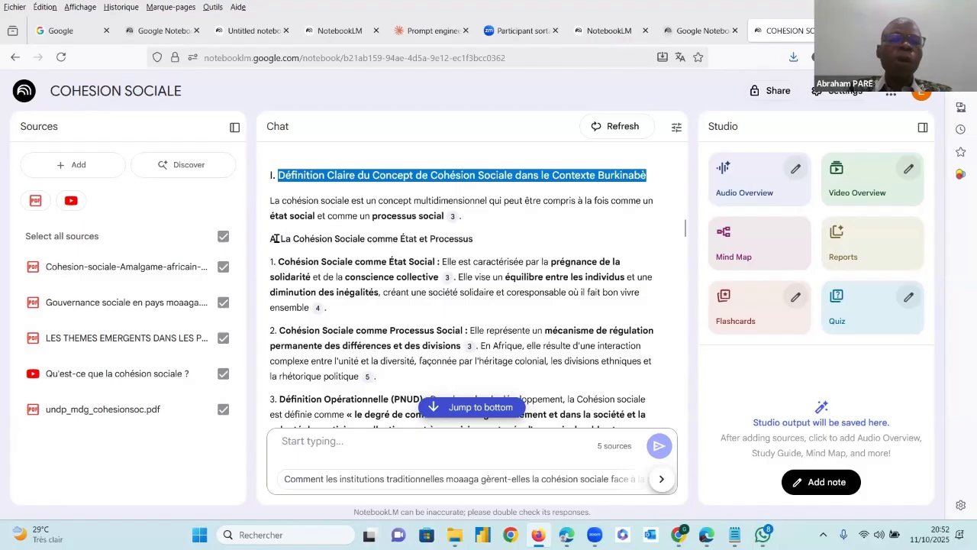
left_click_drag(273, 238, 470, 239)
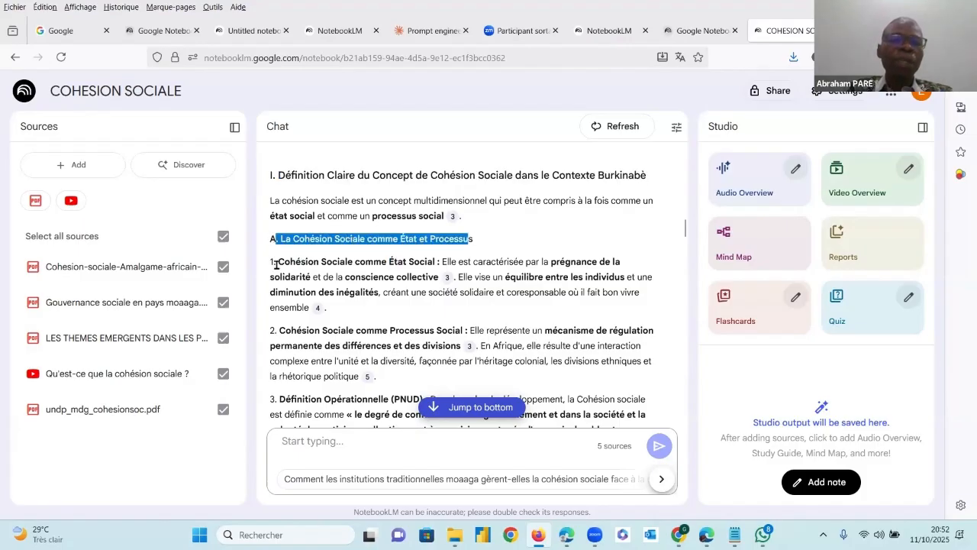
left_click(276, 264)
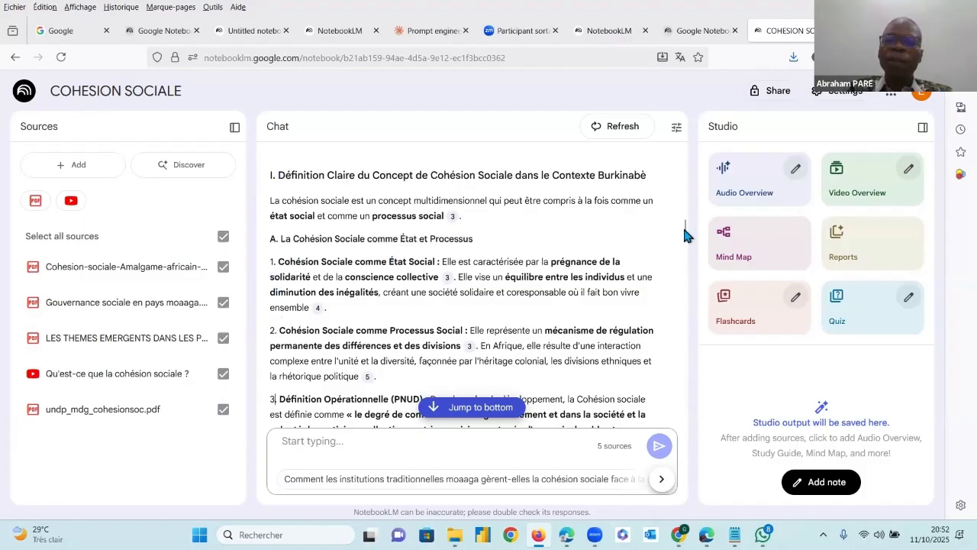
Skim the rest of the answer down to its closing indicator tables and return to the section I definition
left_click_drag(684, 235, 690, 425)
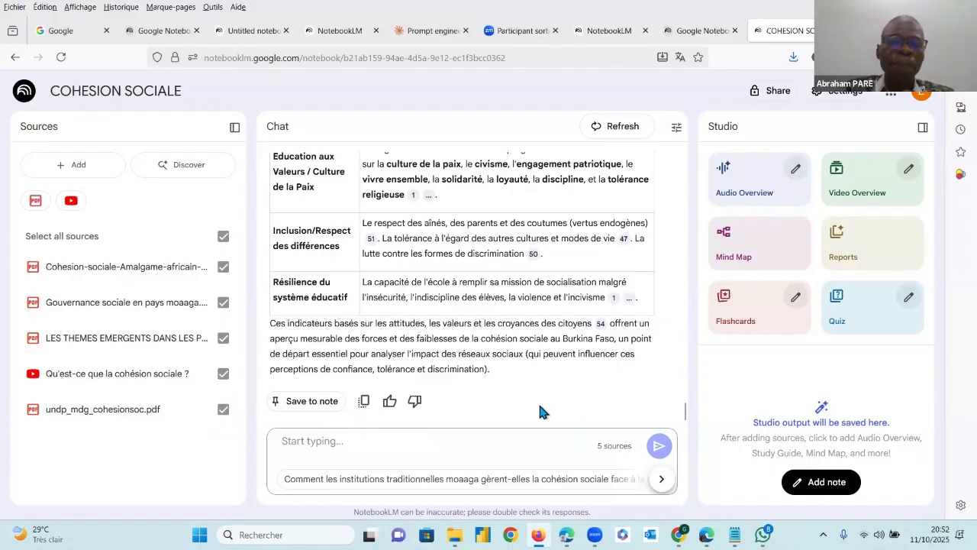
scroll(481, 398, "up", 15)
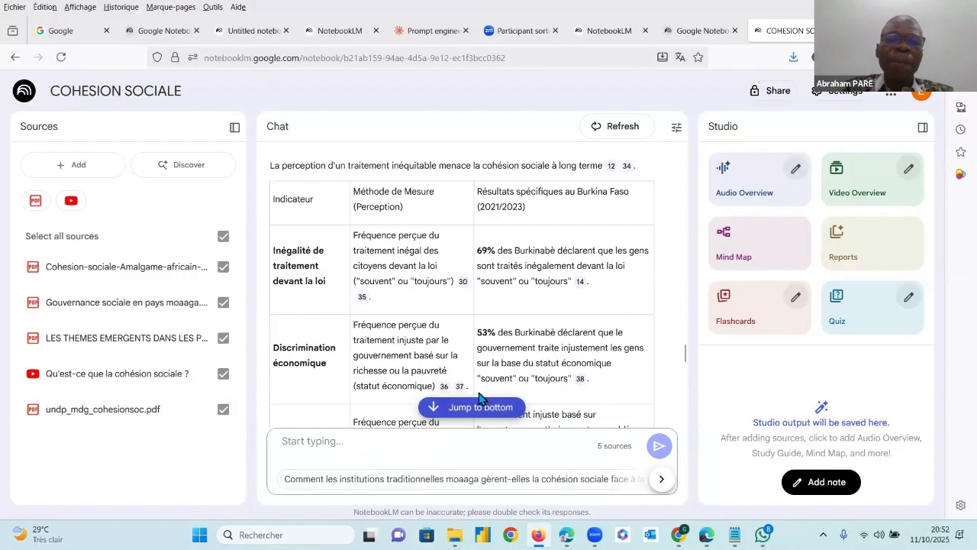
scroll(460, 300, "up", 20)
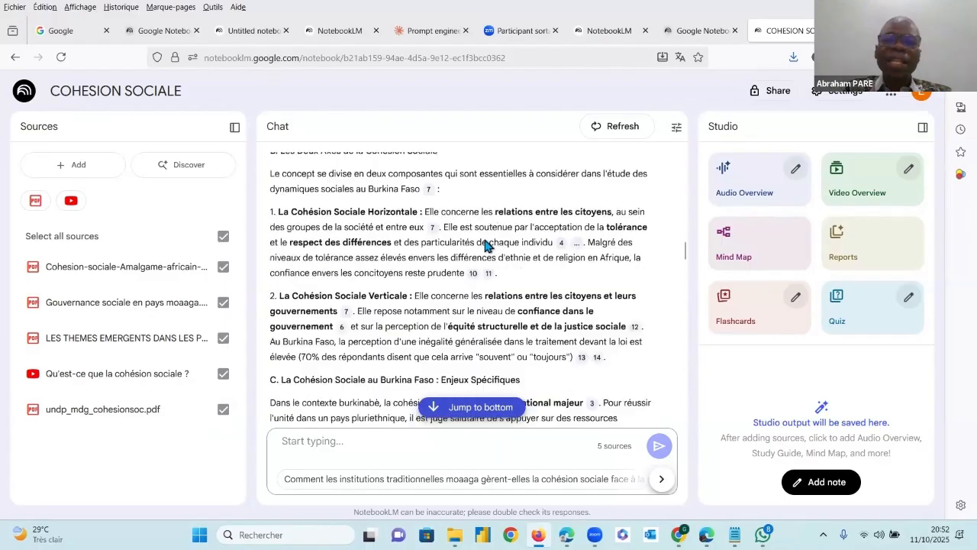
scroll(452, 264, "up", 3)
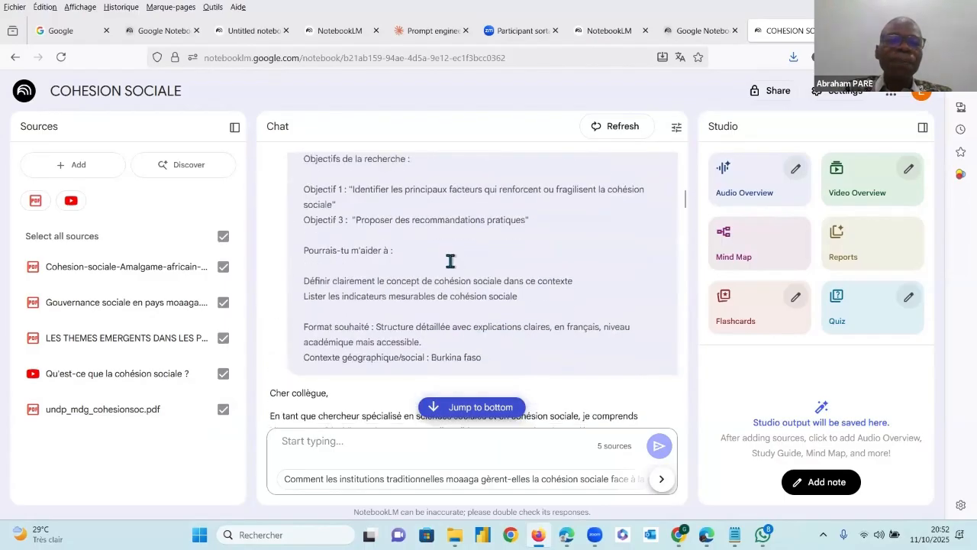
scroll(448, 264, "down", 4)
scroll(447, 271, "down", 2)
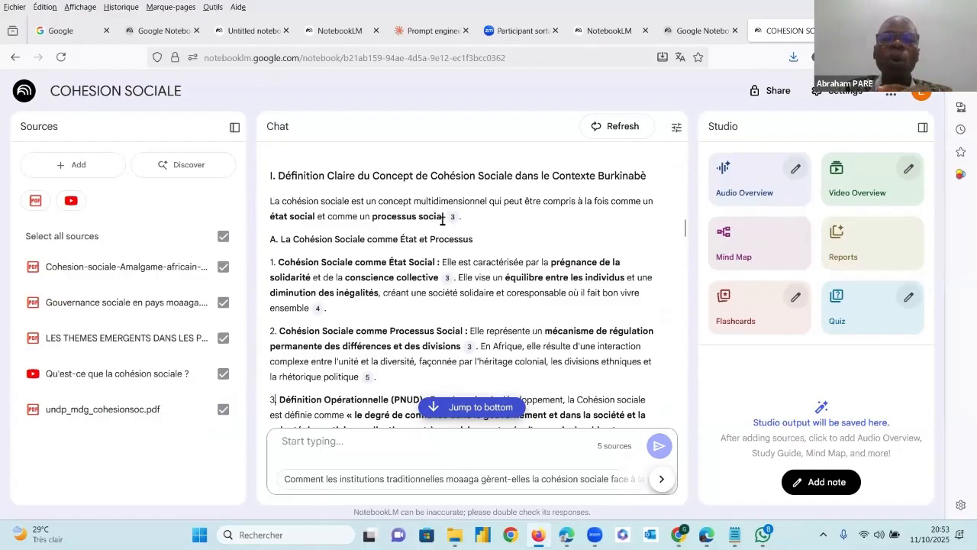
Open citation 3 after "processus social", examine the highlighted passage in the Gouvernance sociale en pays moaaga PDF, and close the source view
mouse_move(452, 220)
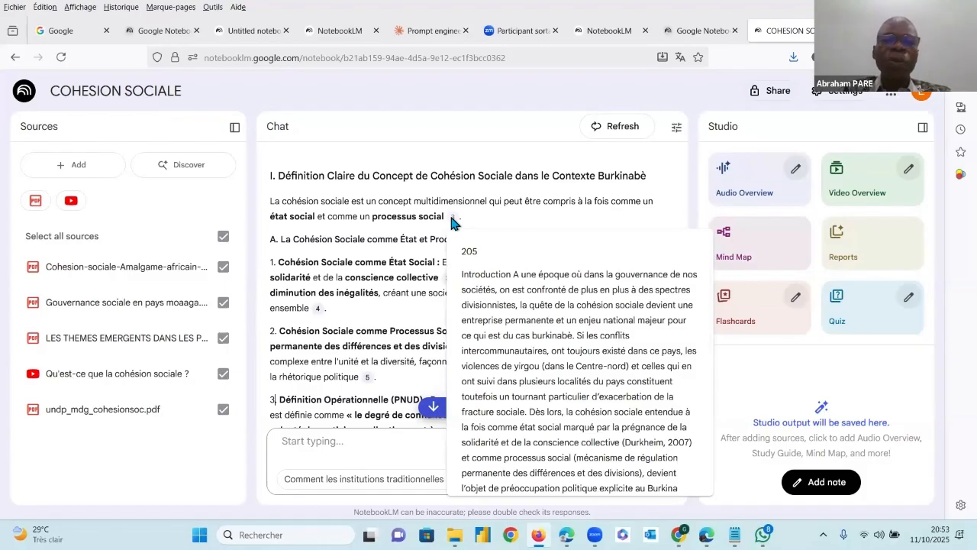
left_click(452, 220)
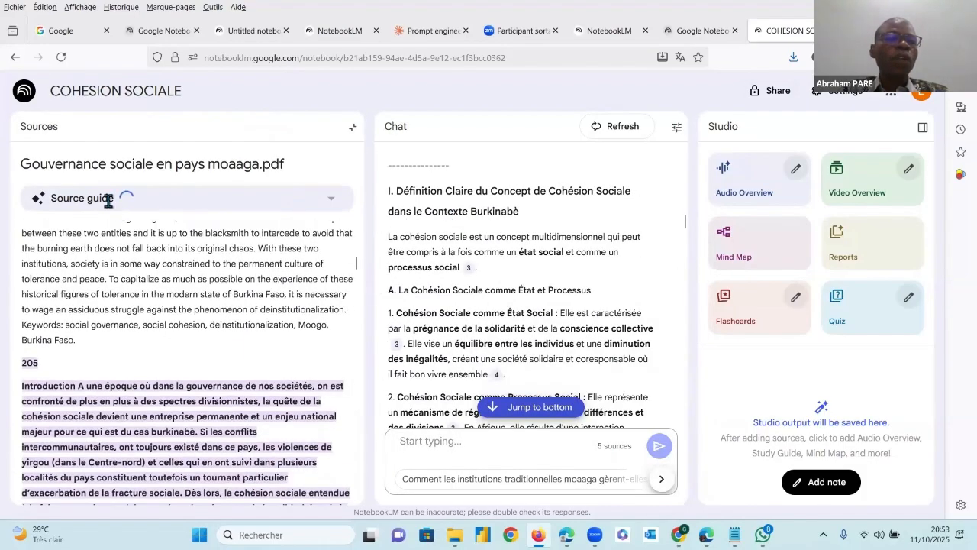
scroll(126, 365, "down", 2)
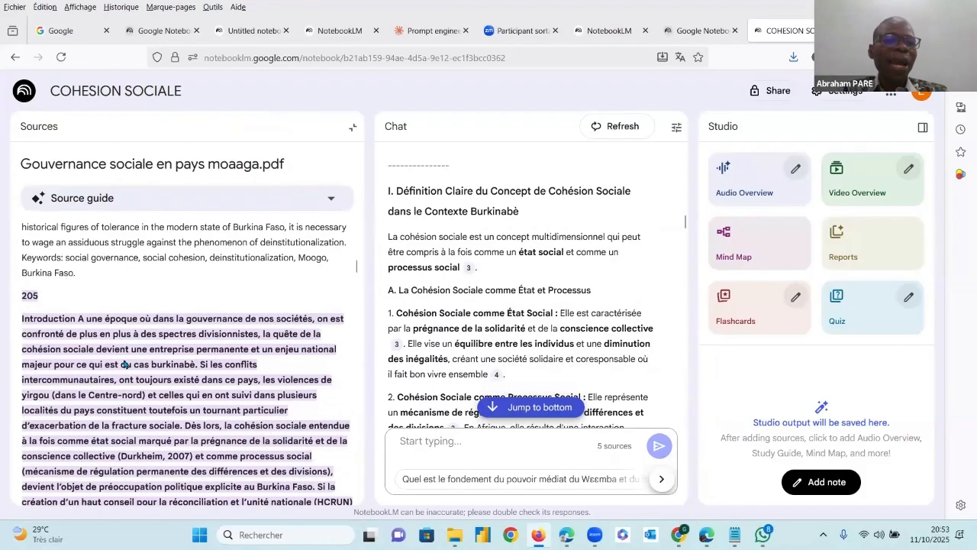
scroll(126, 365, "down", 5)
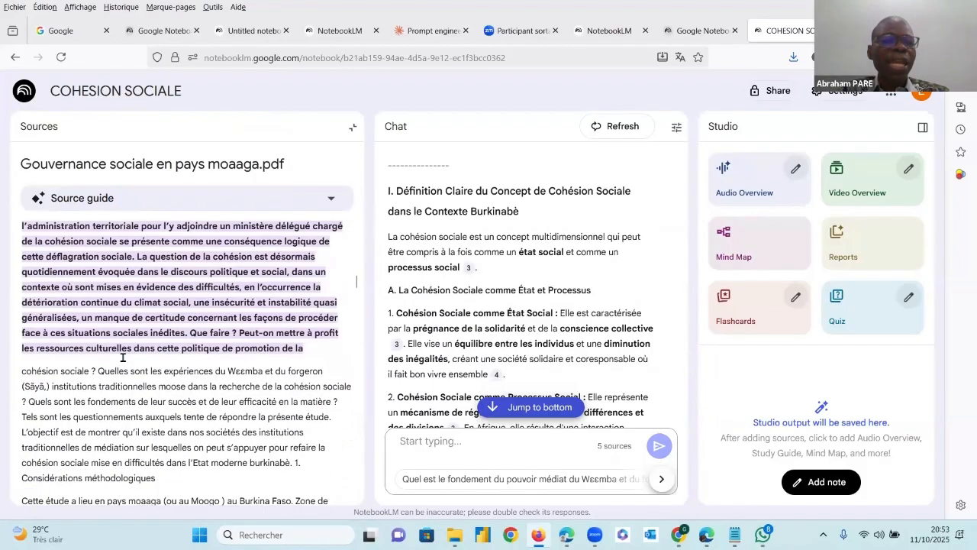
scroll(122, 357, "up", 3)
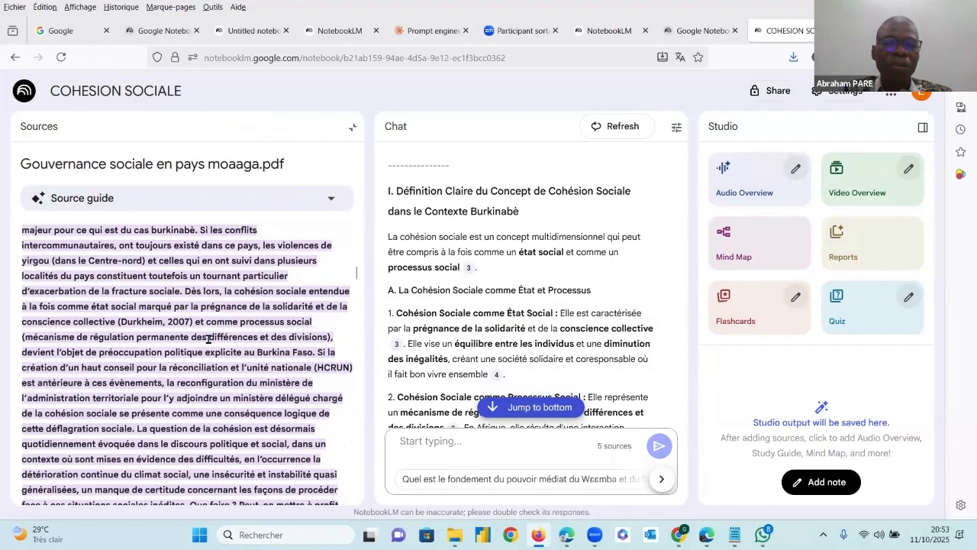
scroll(207, 338, "down", 3)
scroll(208, 338, "up", 3)
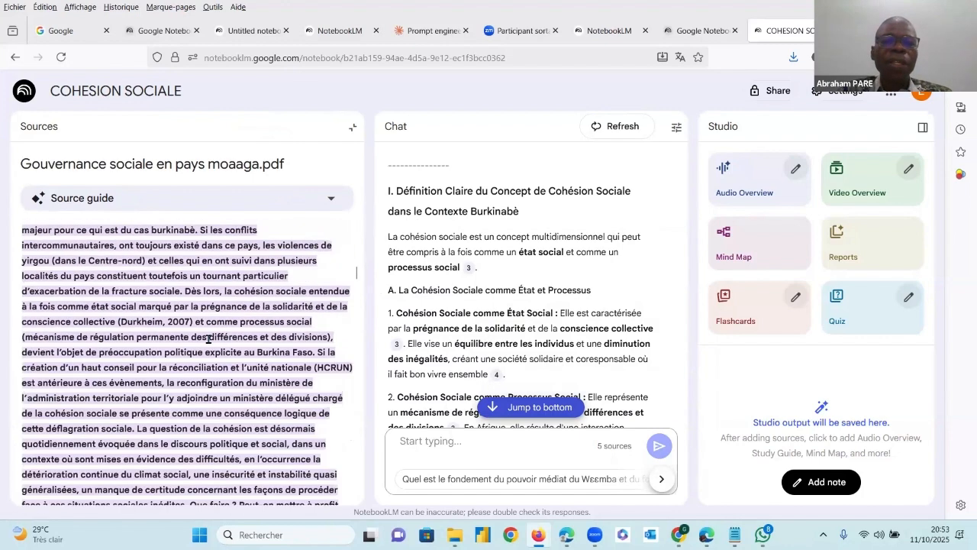
left_click(352, 128)
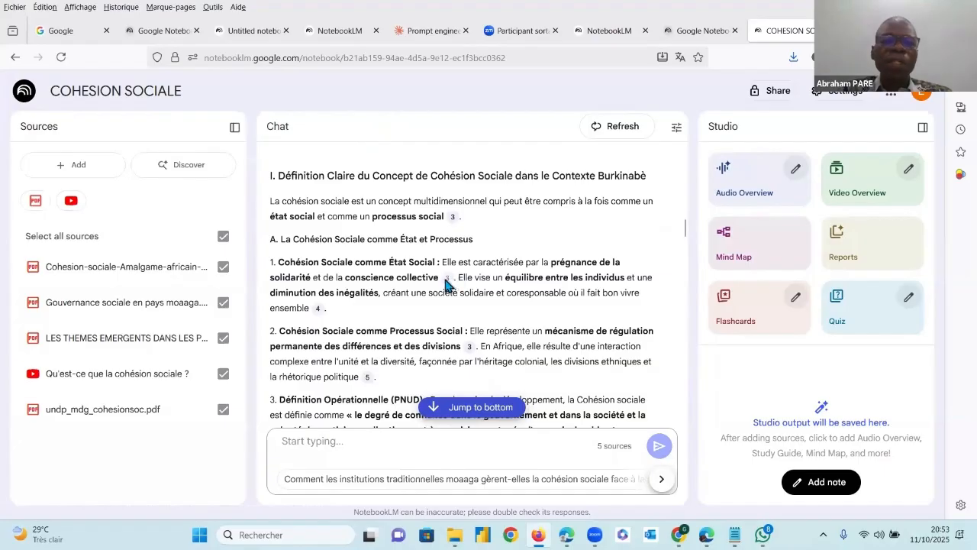
Preview citation 3 after "conscience collective" and open the source passage behind citation 4 after "vivre ensemble"
mouse_move(447, 280)
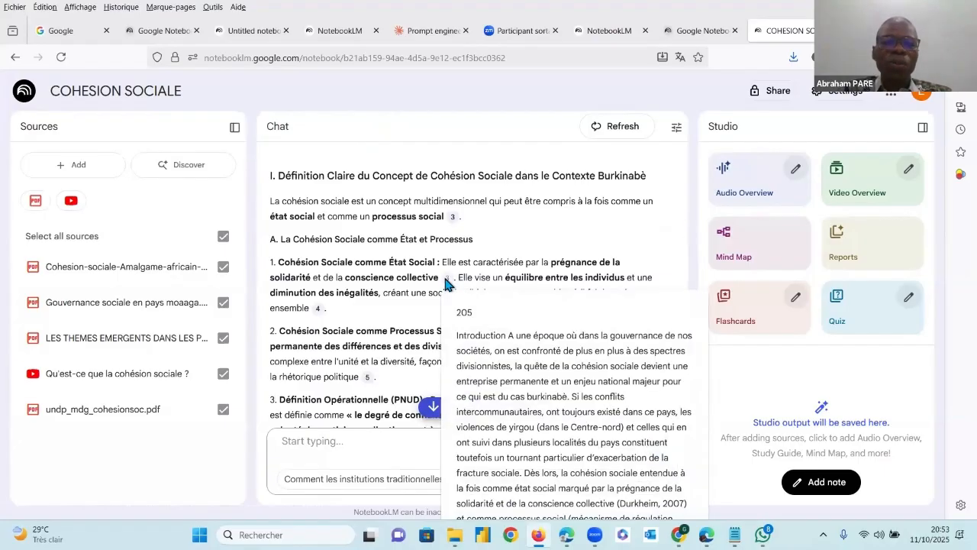
mouse_move(316, 309)
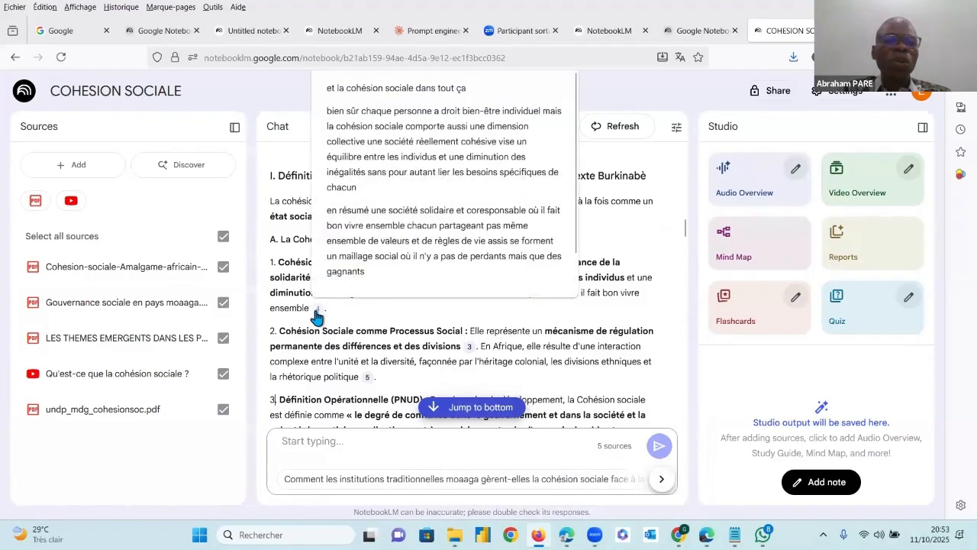
left_click(316, 309)
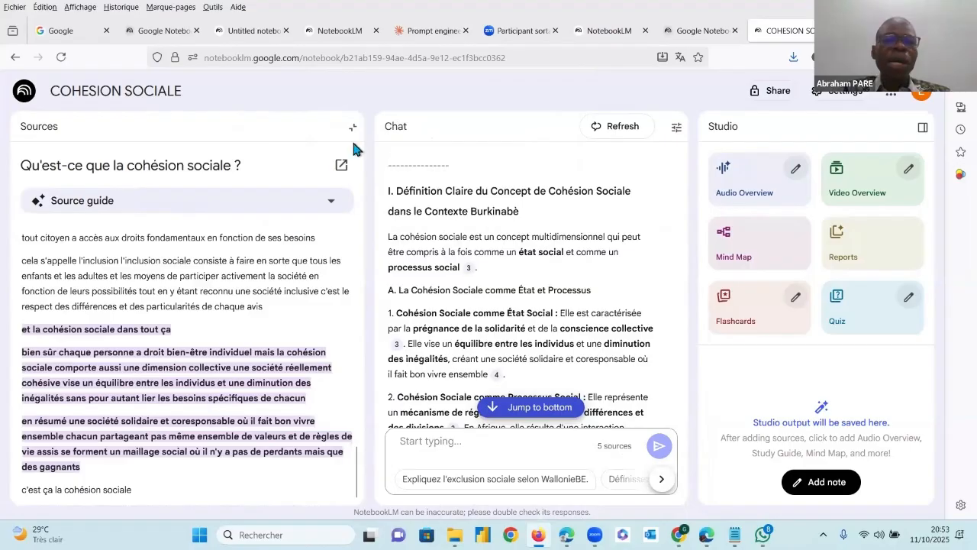
Close the source passage, go through the indicator tables to the end of the answer, and copy the whole answer
left_click(352, 128)
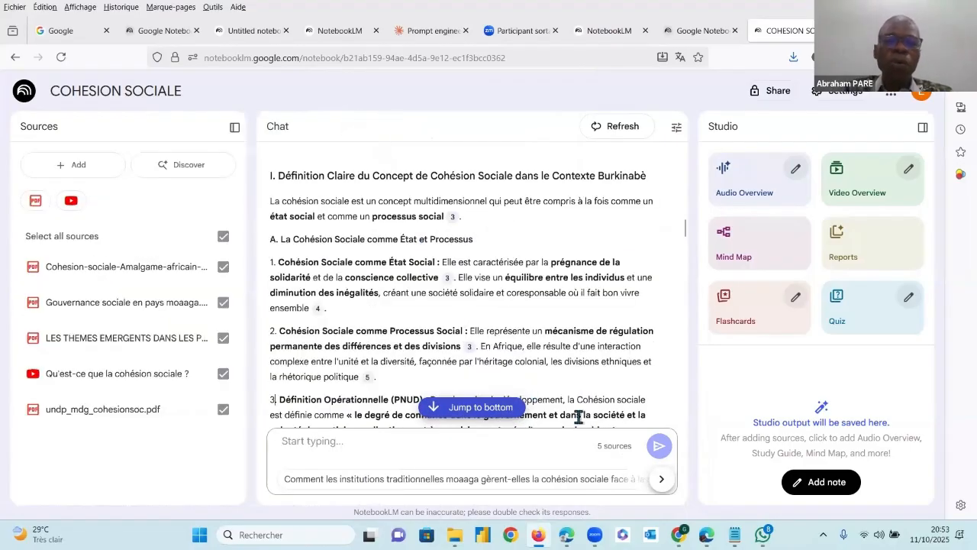
scroll(554, 375, "down", 7)
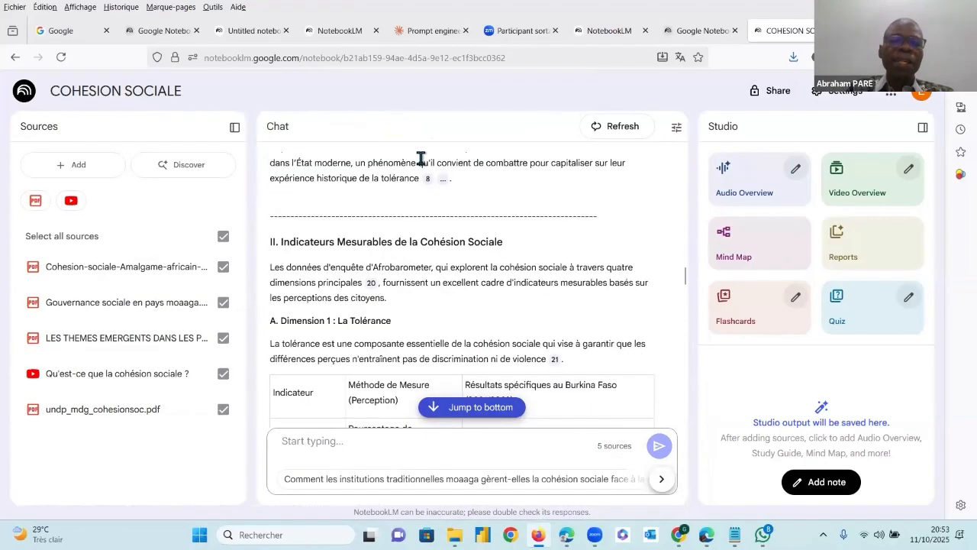
scroll(453, 376, "down", 3)
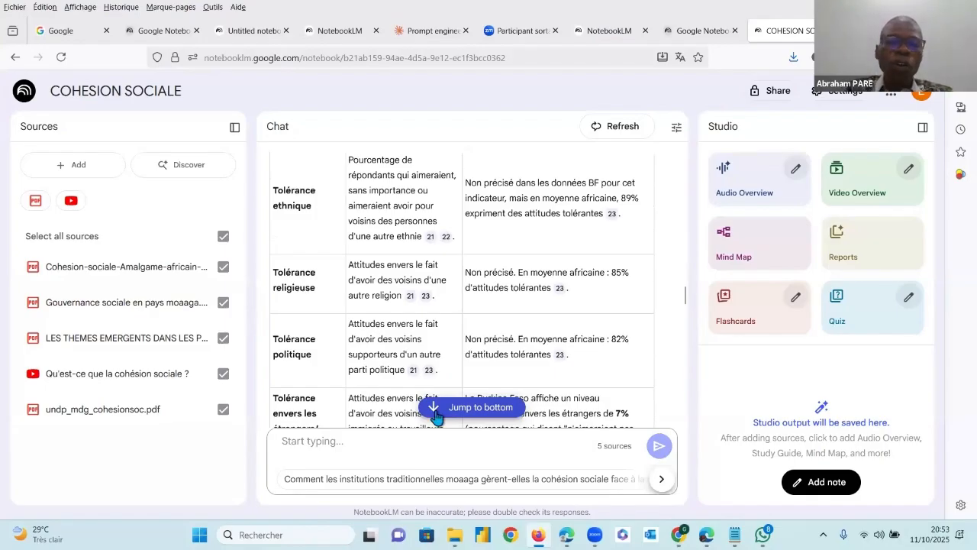
scroll(450, 367, "down", 6)
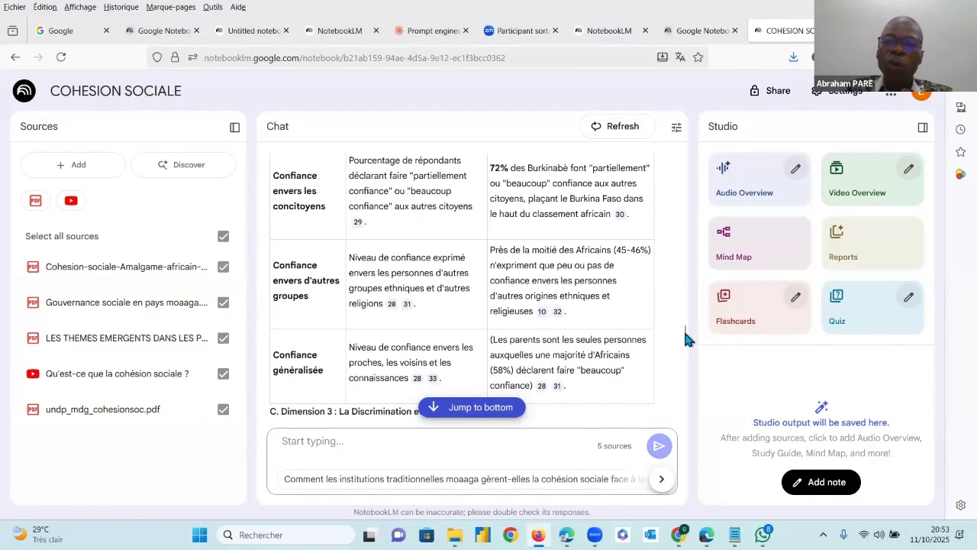
scroll(685, 393, "down", 10)
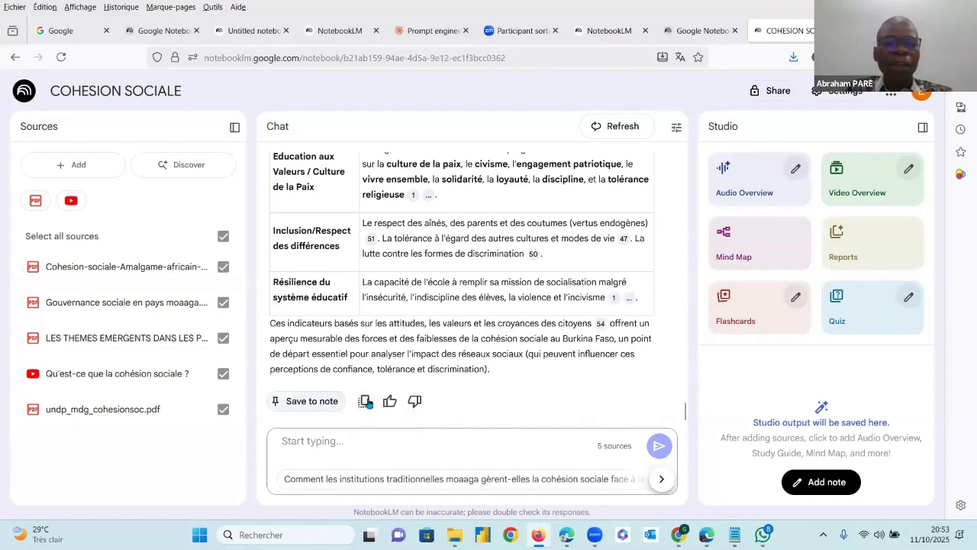
left_click(364, 403)
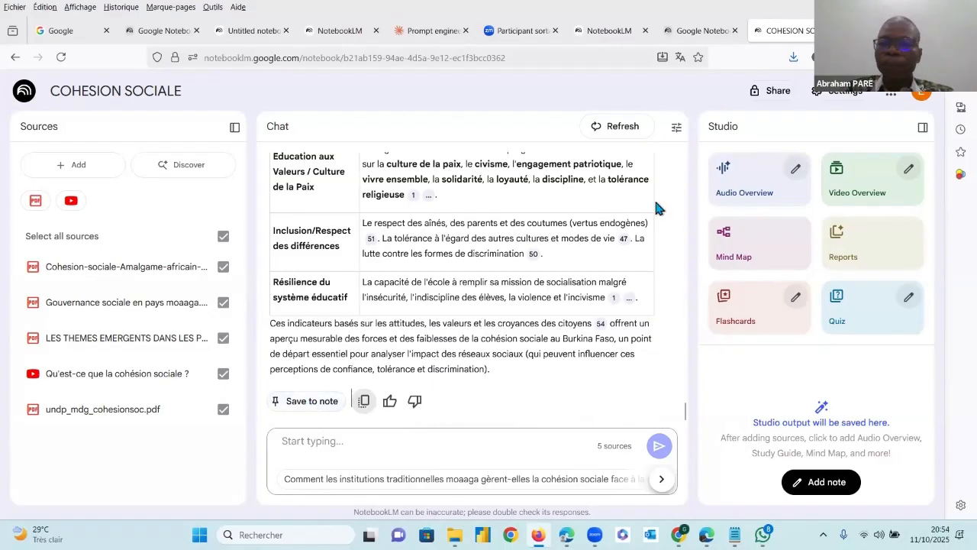
Add a new Studio note, paste the copied answer into it, check its beginning, and close the note
left_click(825, 482)
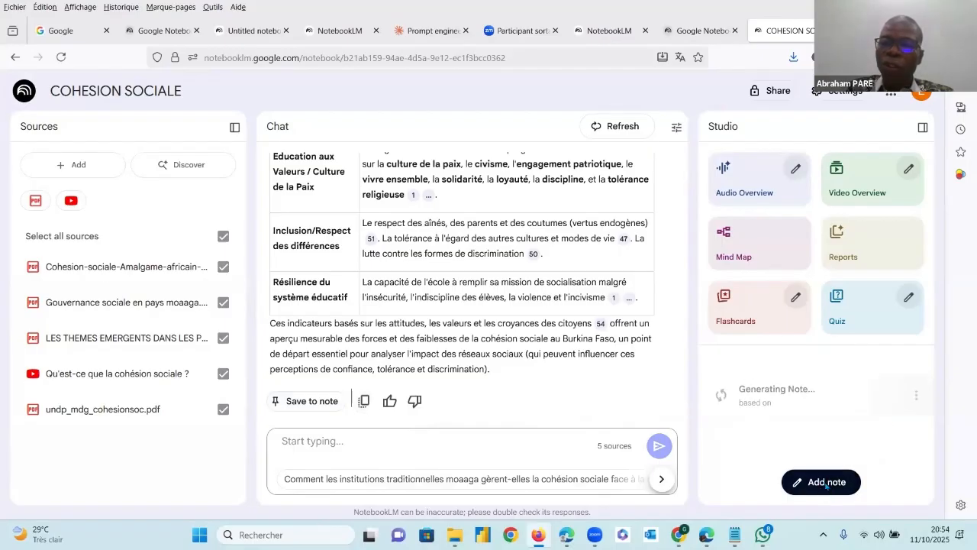
left_click(640, 222)
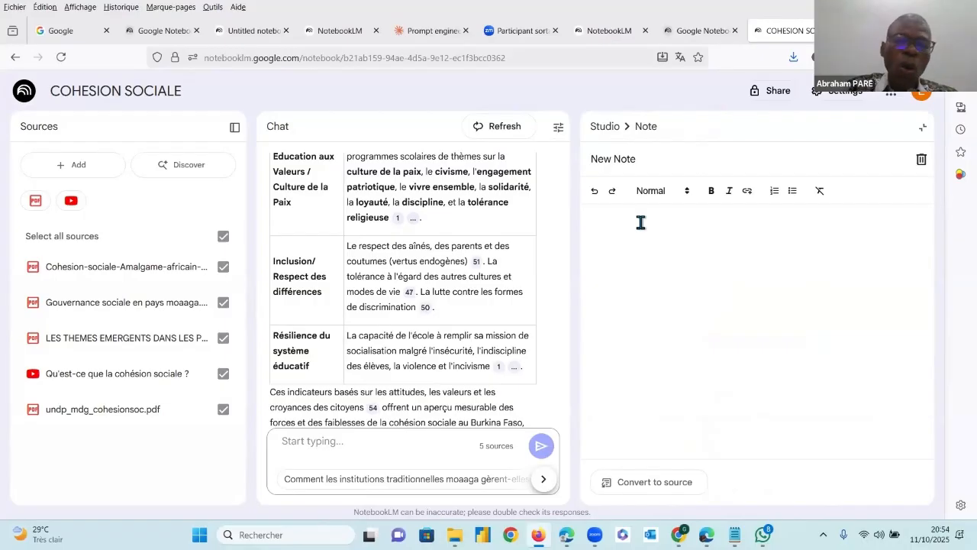
key("ctrl+v")
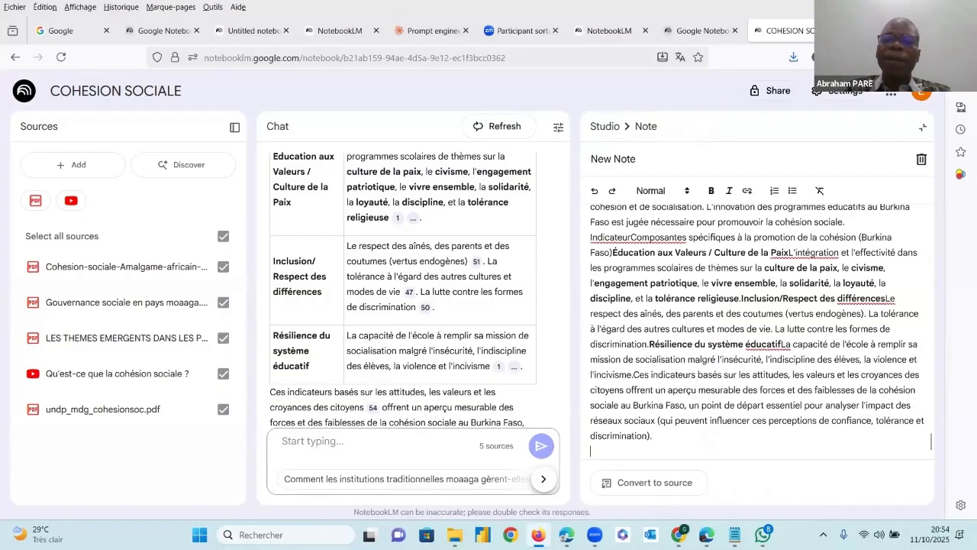
left_click_drag(930, 441, 939, 221)
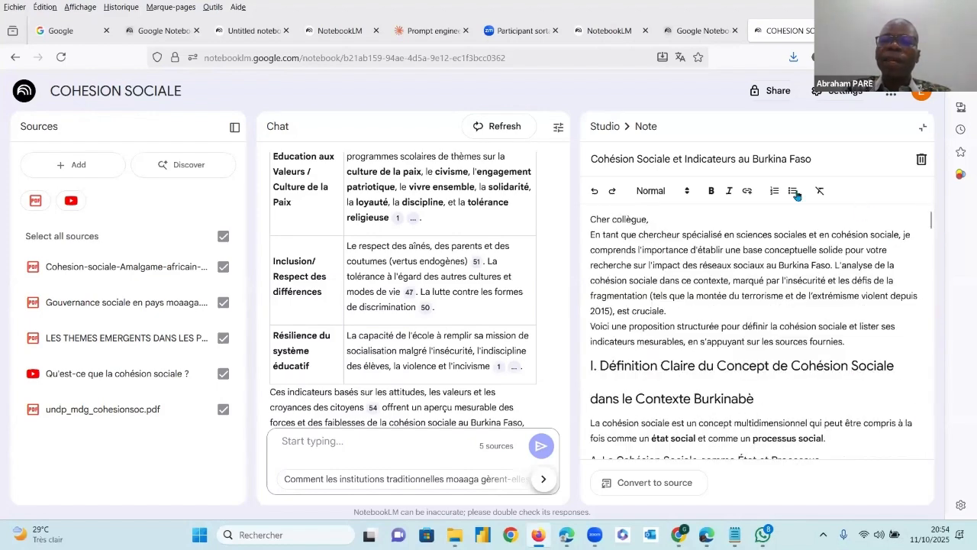
left_click(922, 127)
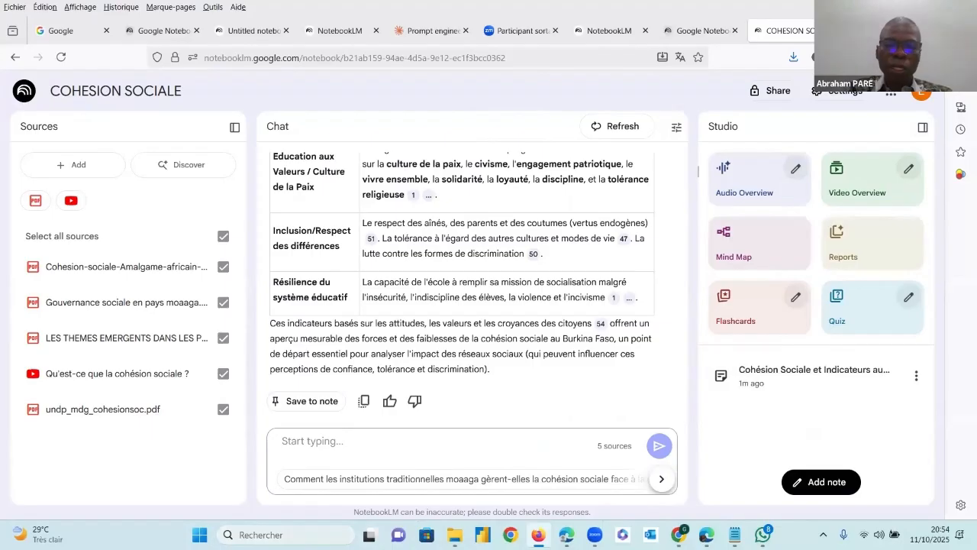
Switch to Word, paste the copied answer into a new blank document, look over its tables, and return to the notebook
left_click(343, 534)
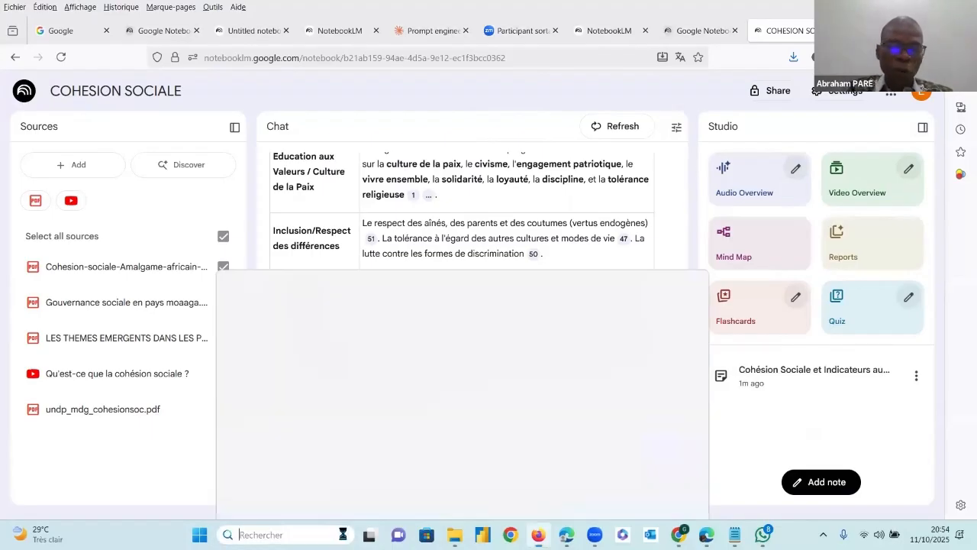
type("WORD")
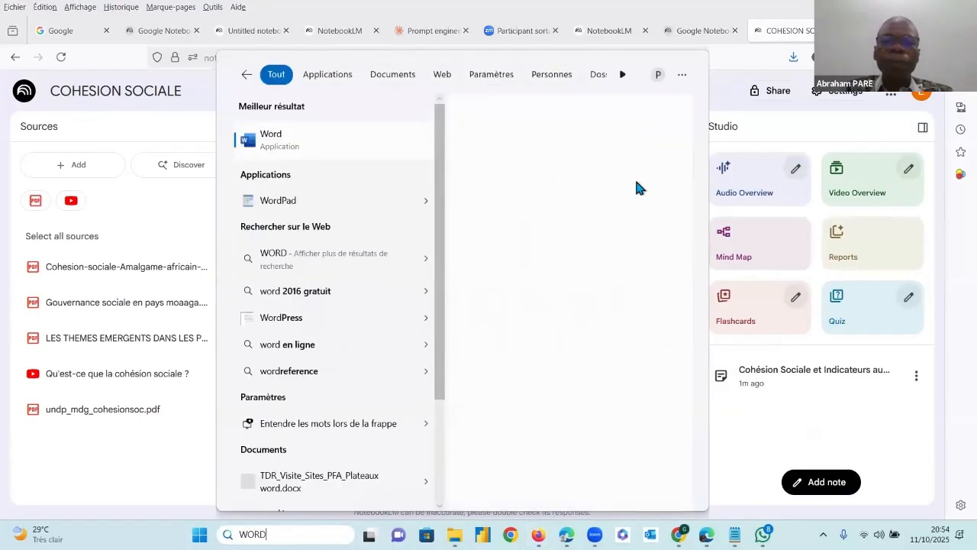
left_click(569, 134)
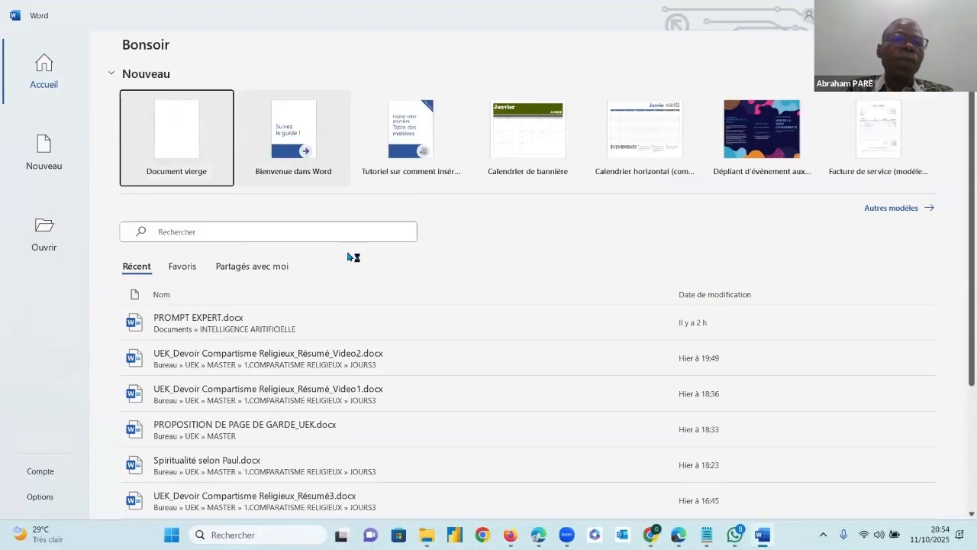
left_click(184, 122)
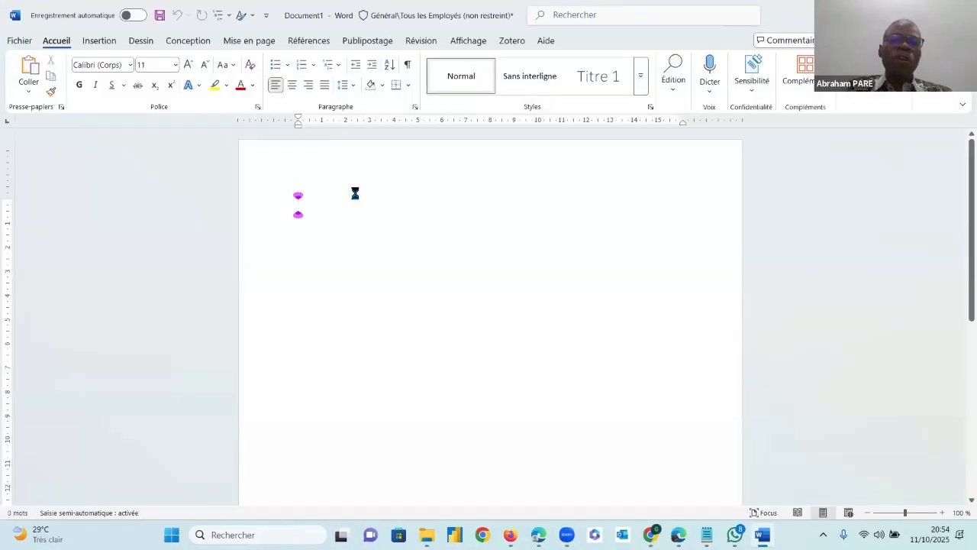
key("ctrl+v")
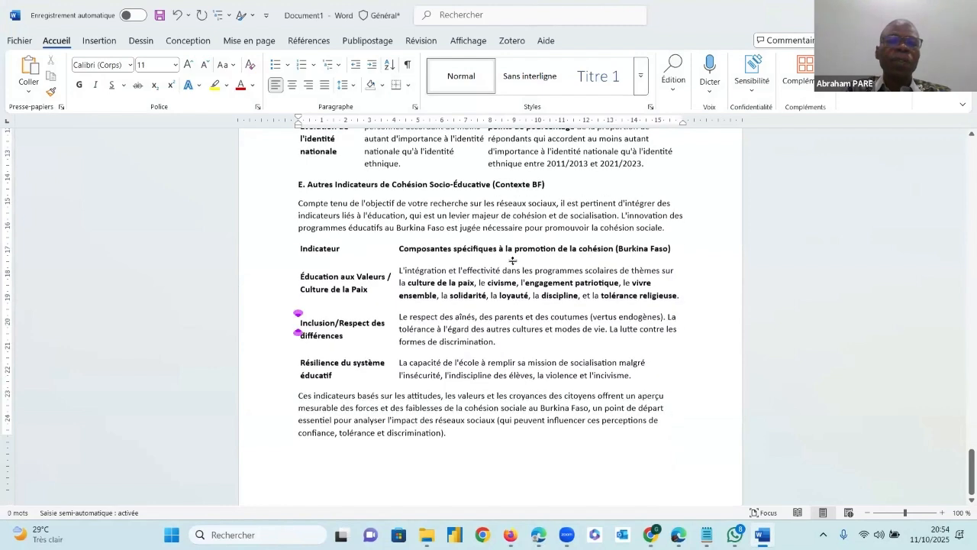
scroll(505, 288, "up", 10)
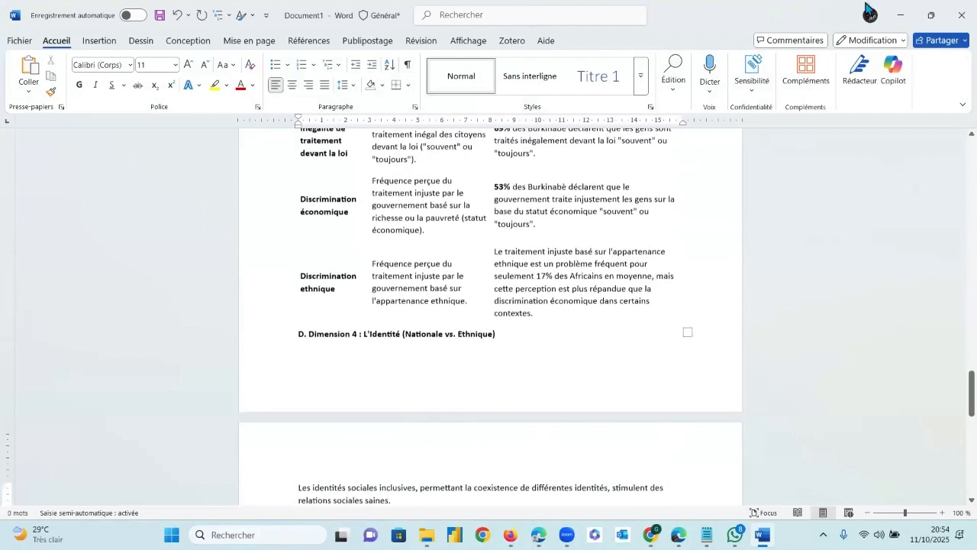
left_click(901, 15)
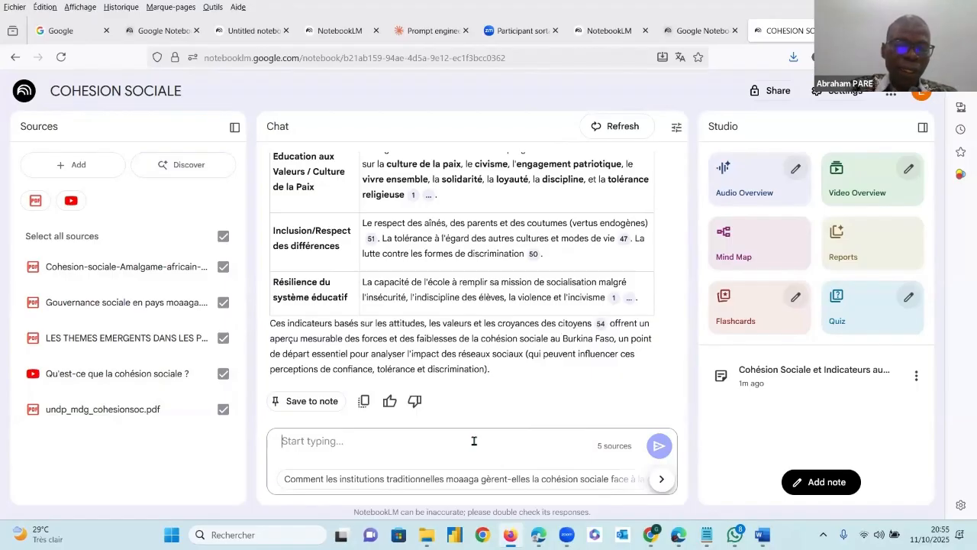
Ask the notebook chat "LE COMCEPT DE COHESION SOCIAL EST IL APPLICATION AU BURKINA? DONNE UN EXEMPLE"
type("LE COMP")
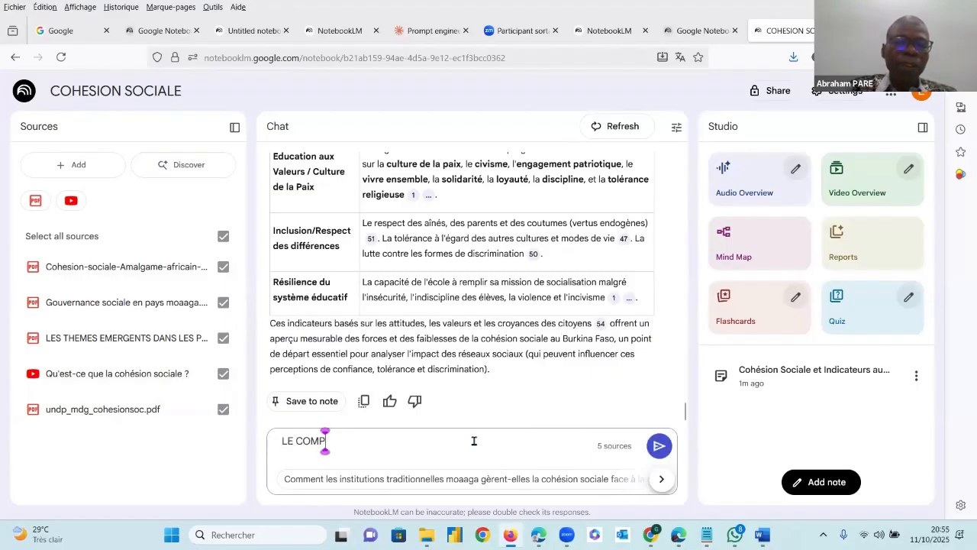
key("BackSpace")
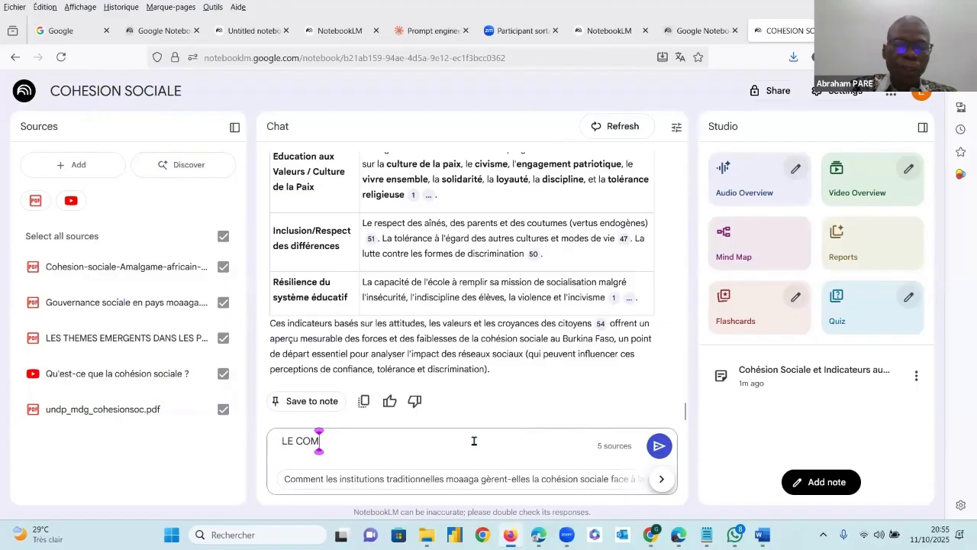
type("C")
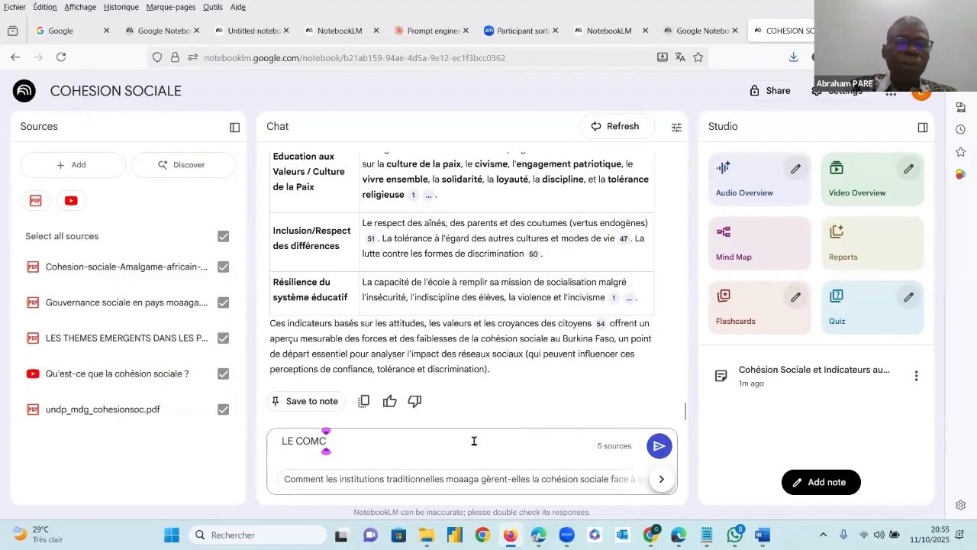
type("EPT")
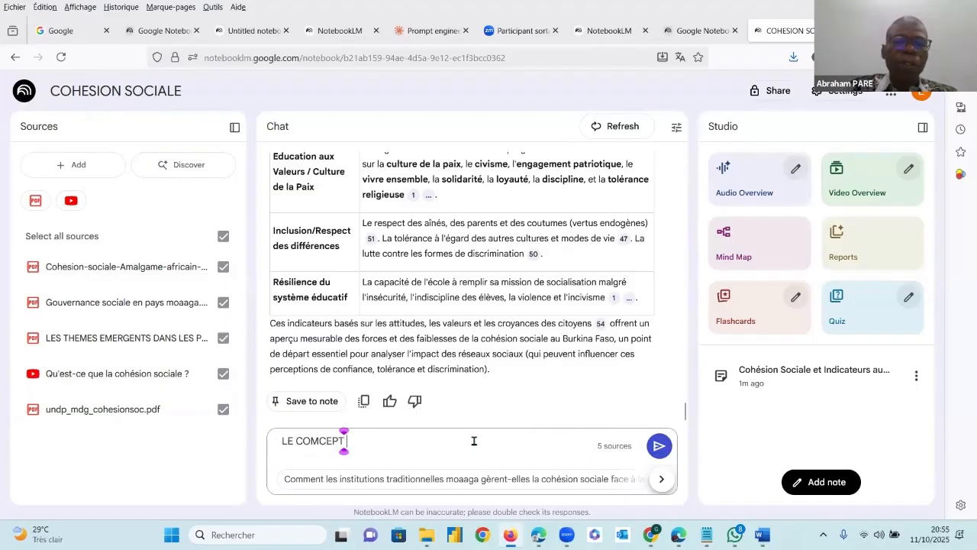
type(" DE COHESION")
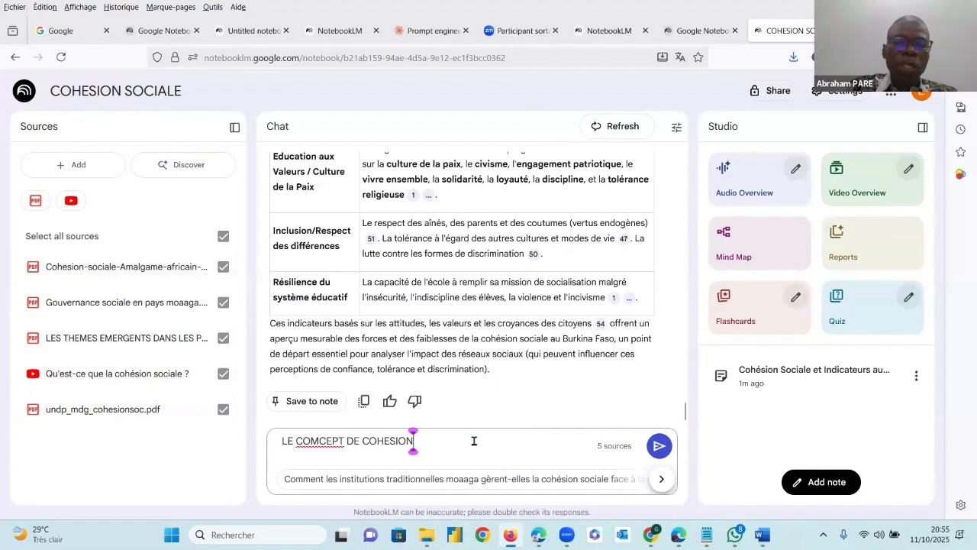
type(" SOCIAL")
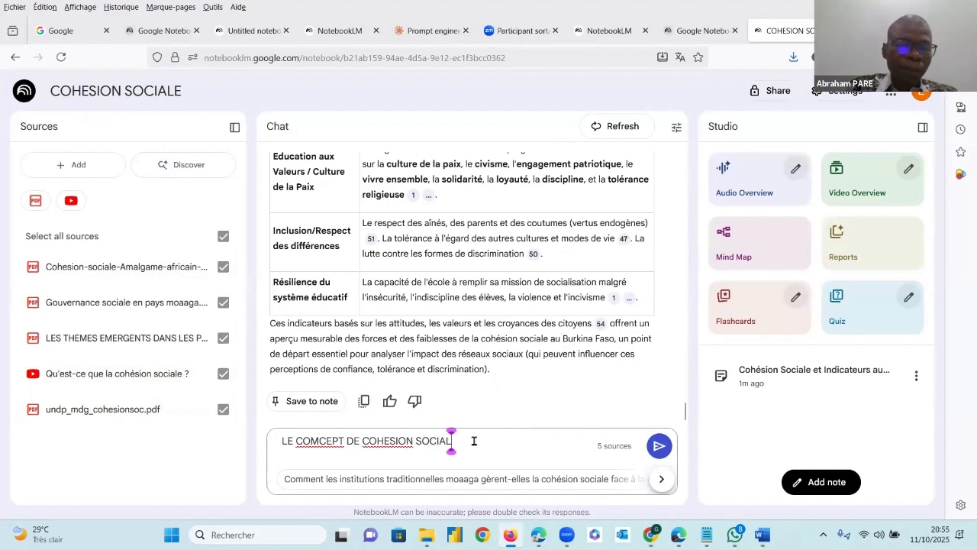
type(" ET")
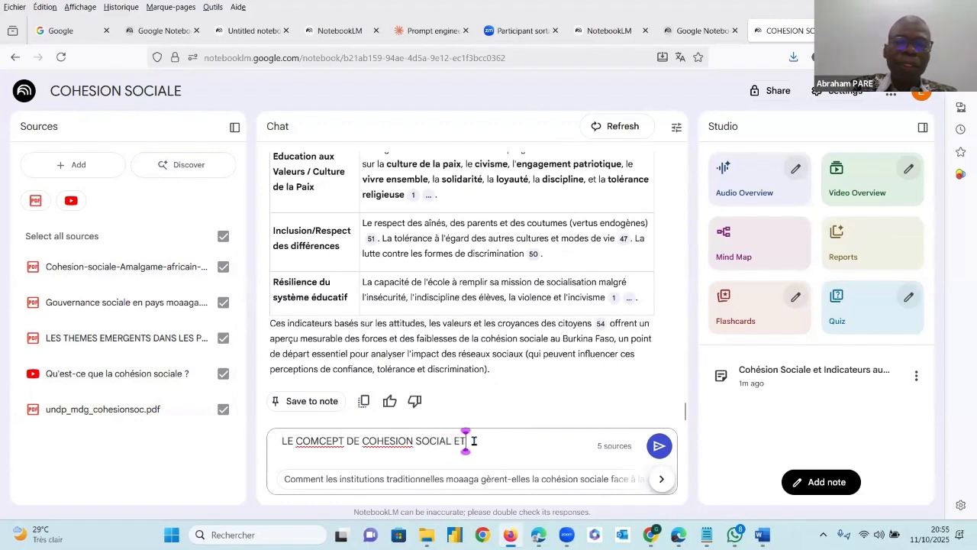
key("BackSpace")
type("ST IL")
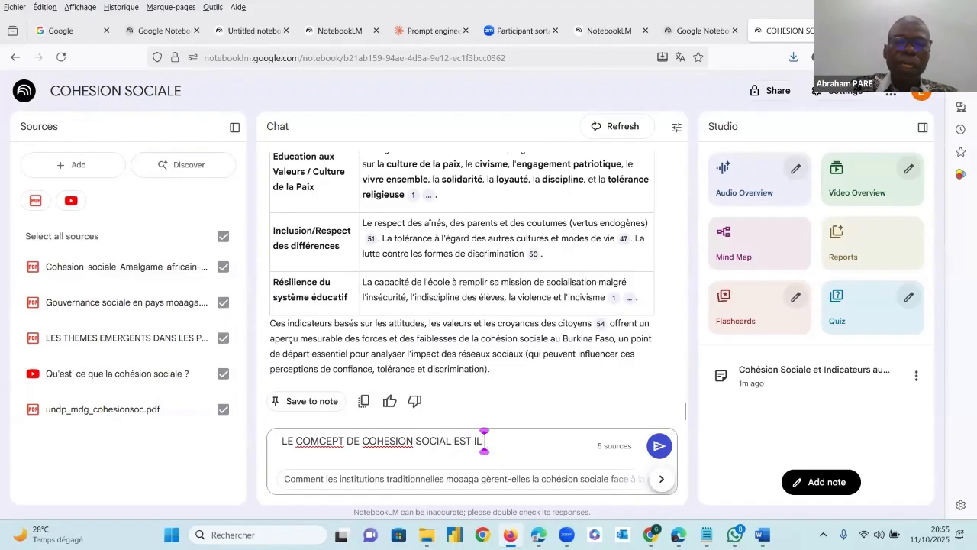
type(" APPLICATION")
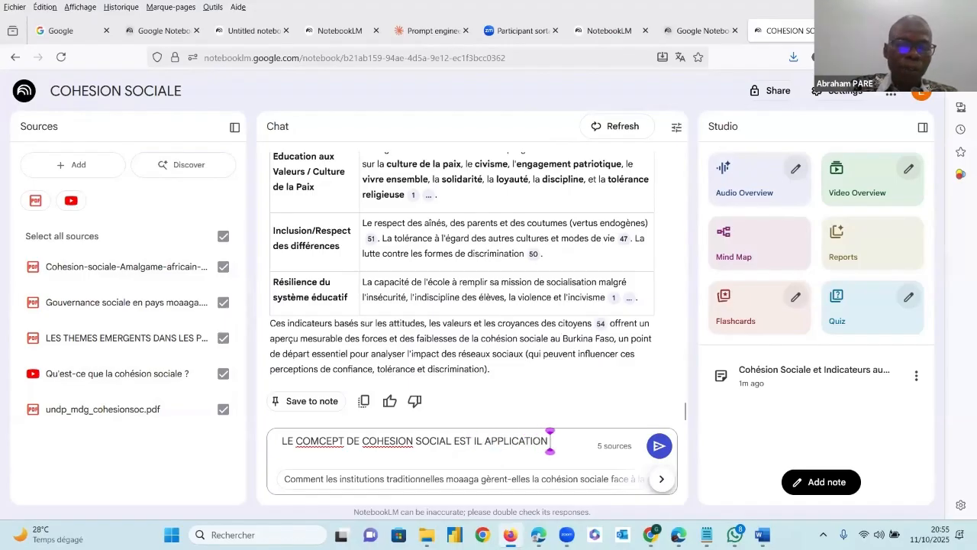
type(" AU BUR")
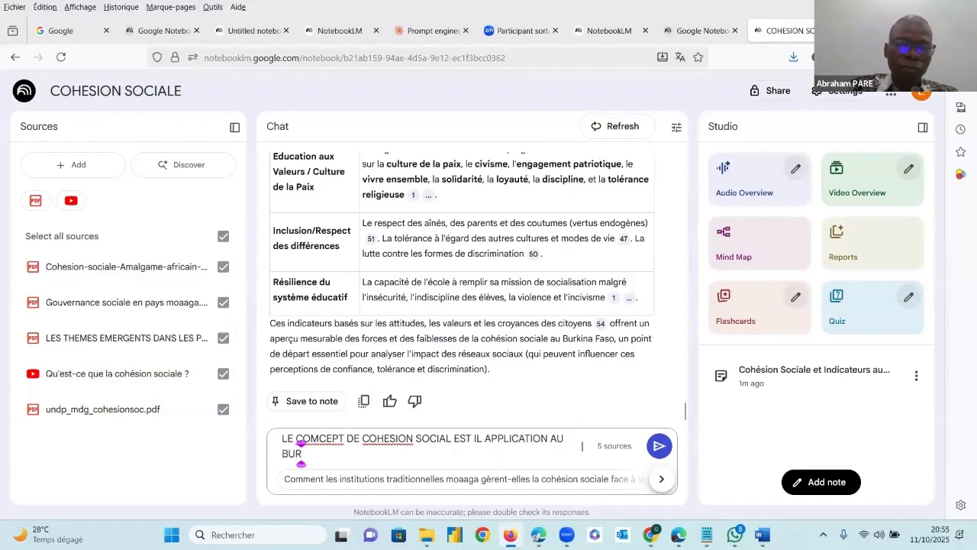
type("KIN")
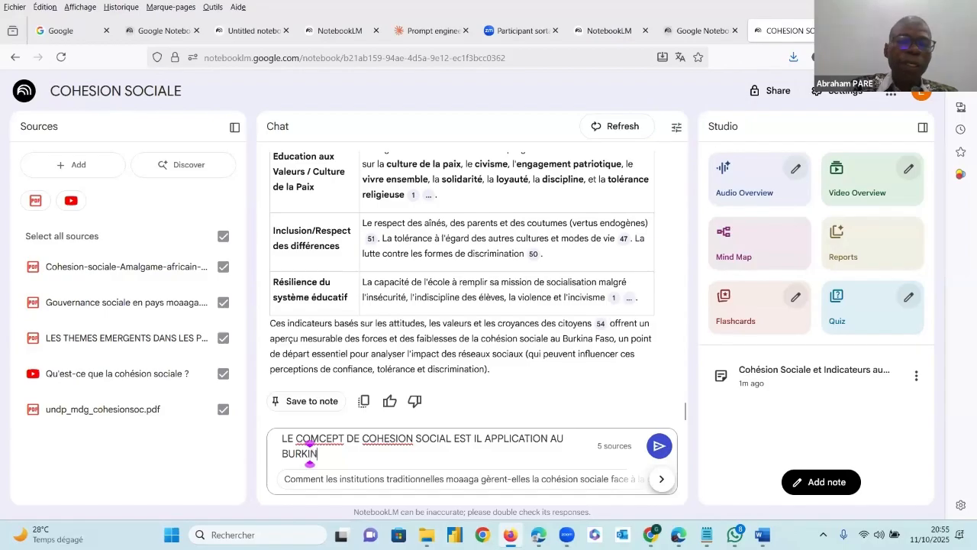
type("A")
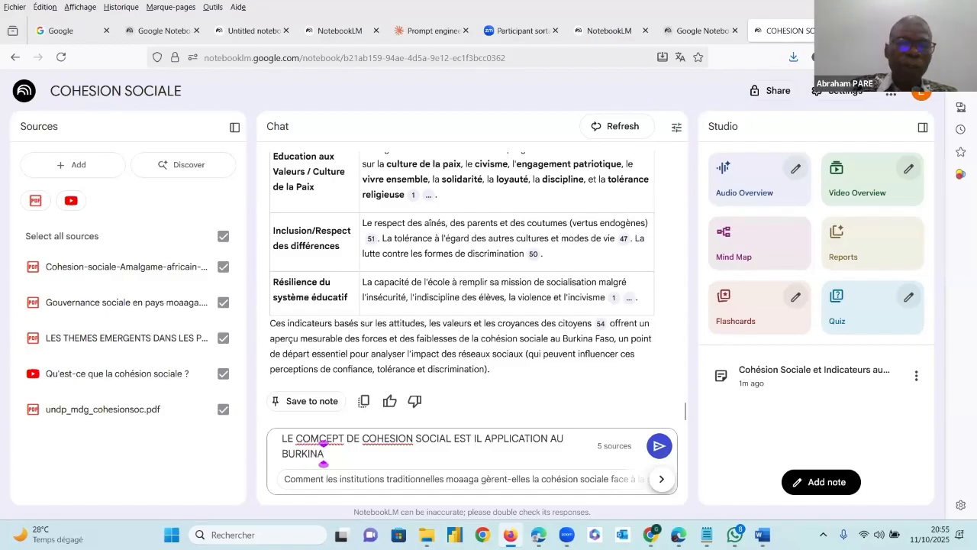
type("? DON")
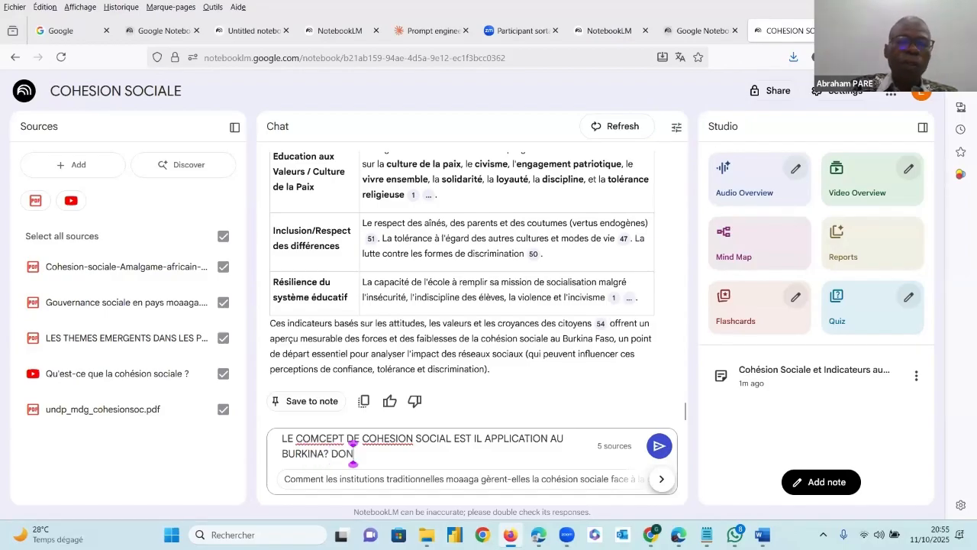
type("NE UN EX")
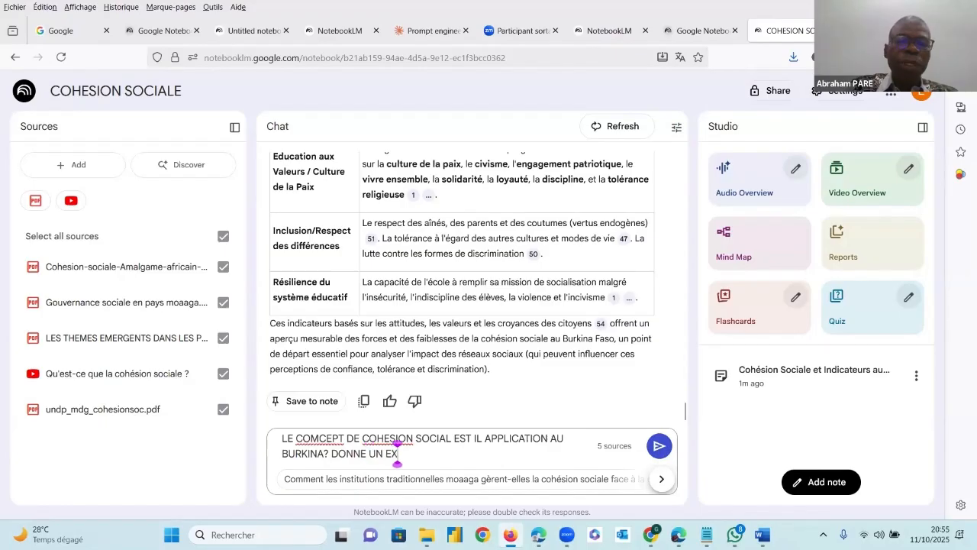
type("EMPLE")
key("Return")
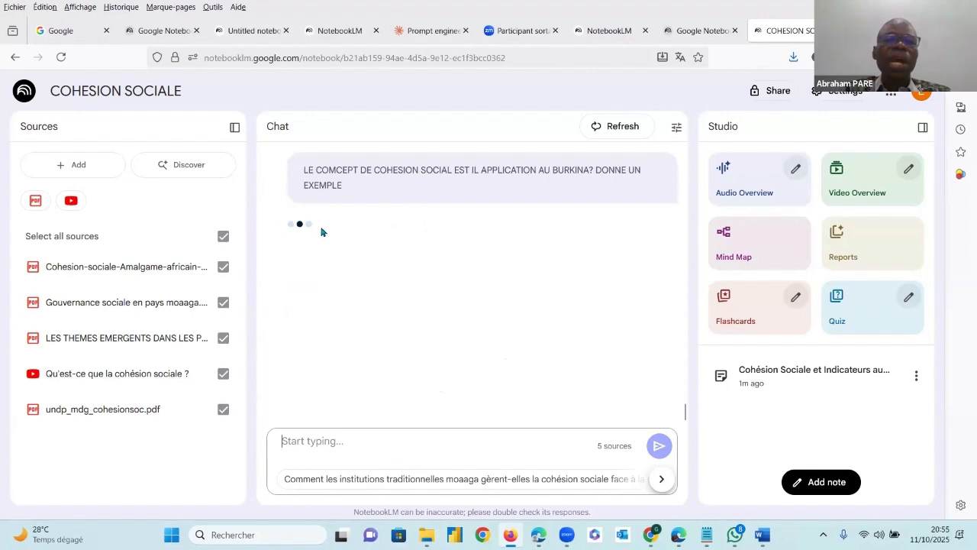
Read the answer on social cohesion in Burkina Faso from its applicability section through to the conclusion
scroll(482, 229, "down", 3)
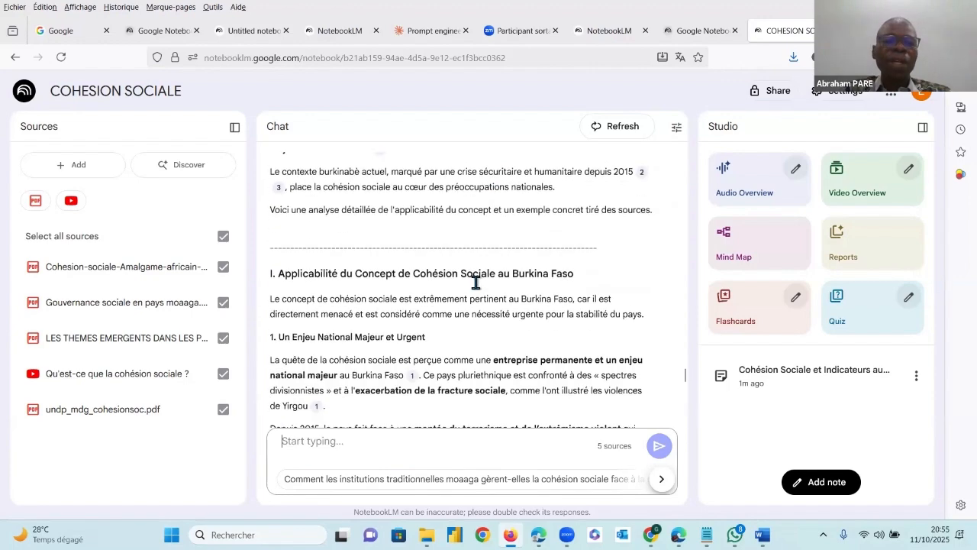
left_click_drag(301, 243, 523, 243)
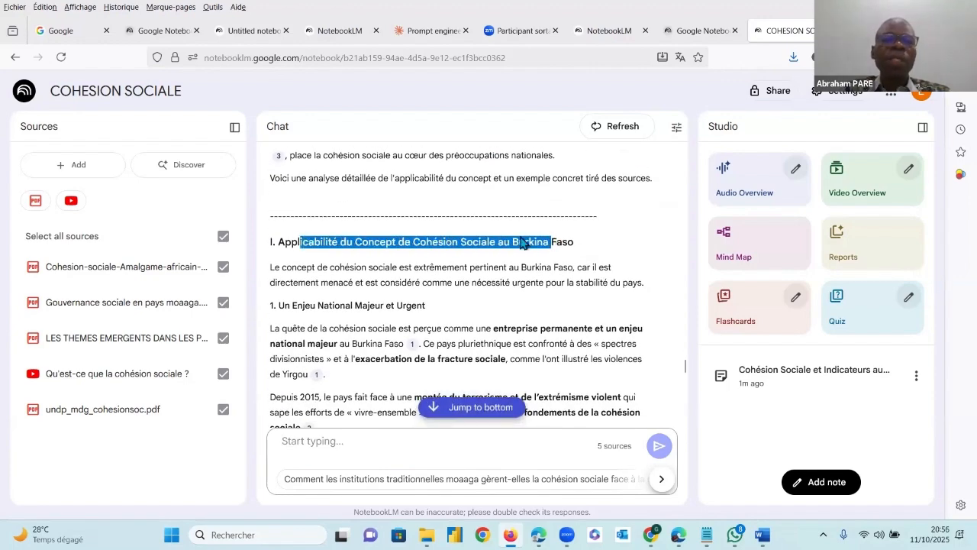
left_click(287, 243)
left_click_drag(304, 242, 369, 243)
left_click_drag(586, 238, 568, 242)
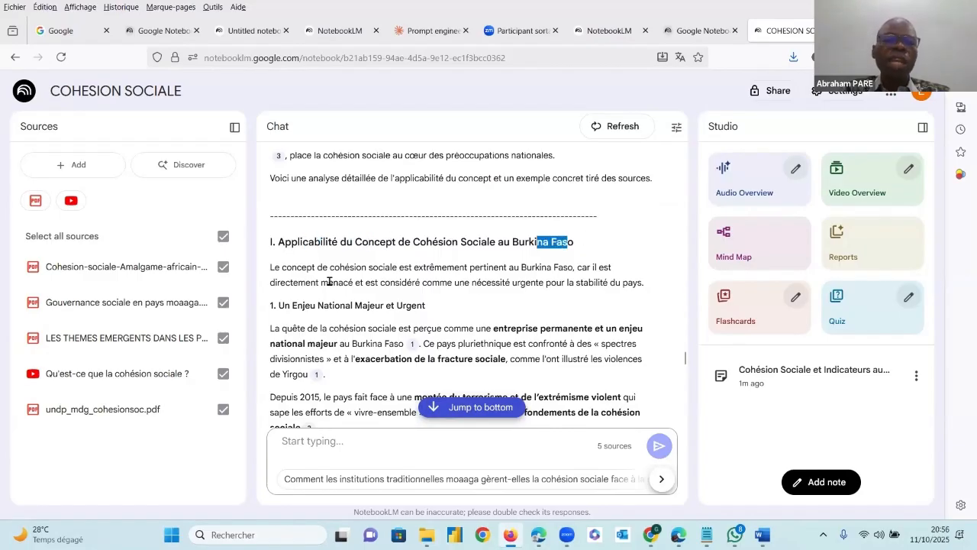
left_click_drag(300, 267, 336, 344)
scroll(336, 343, "down", 2)
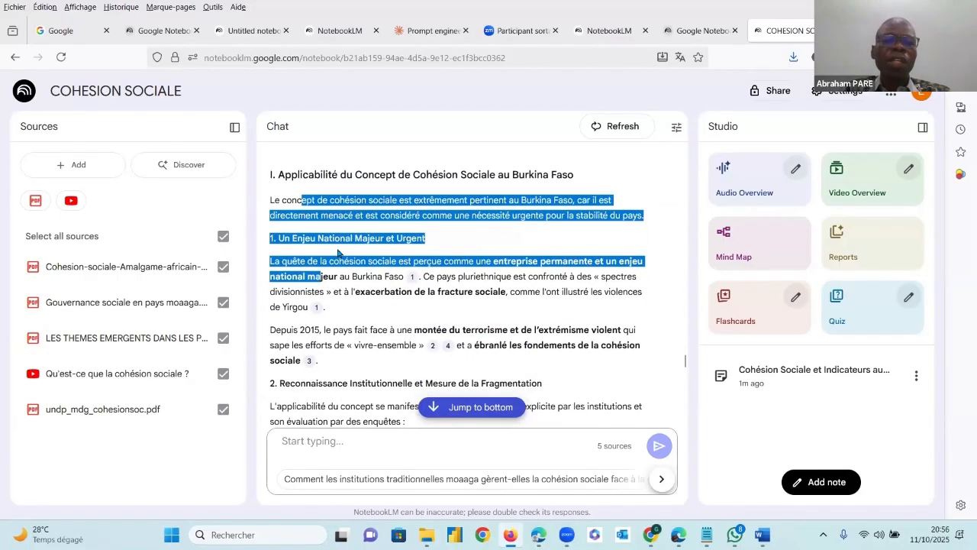
left_click(341, 241)
scroll(405, 256, "down", 8)
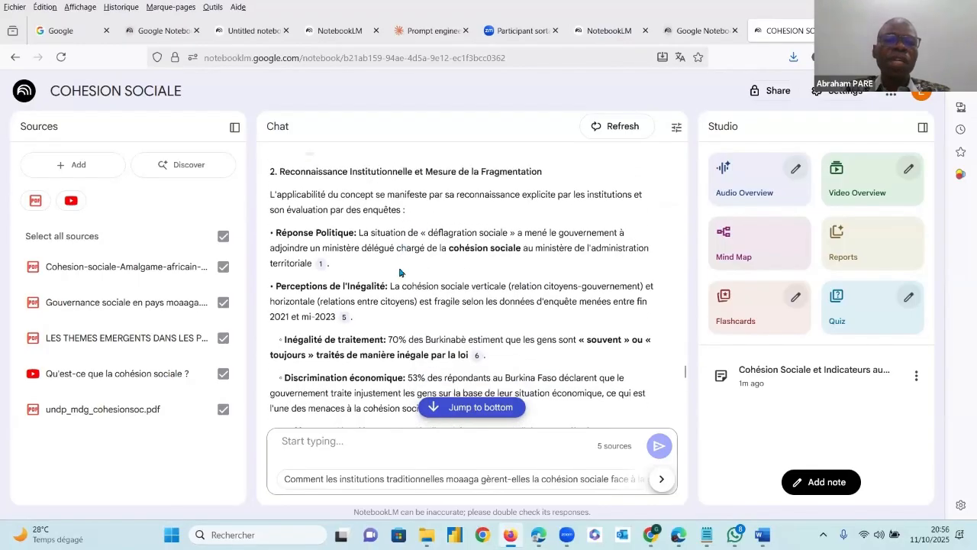
scroll(401, 274, "down", 10)
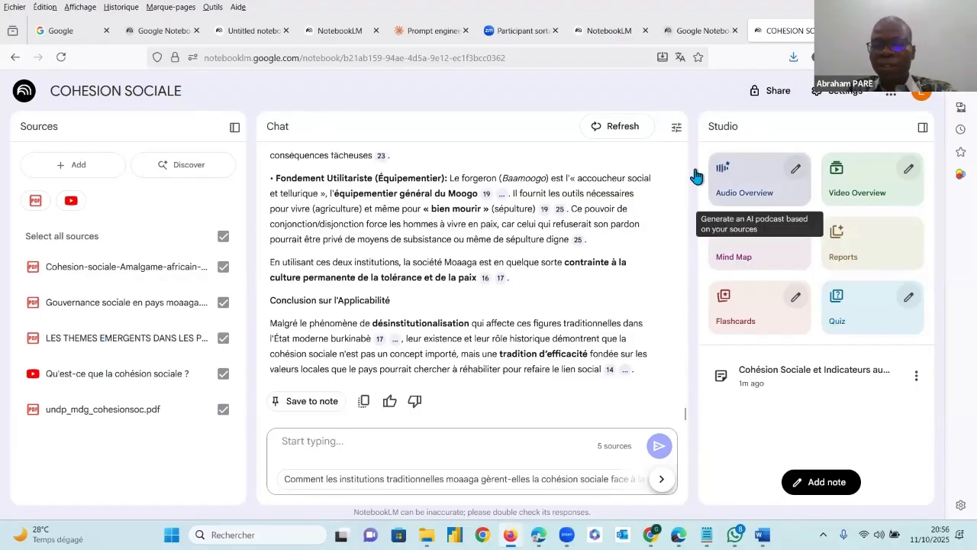
Generate an Audio Overview, a Video Overview and a Mind Map from the notebook's five sources
left_click(754, 194)
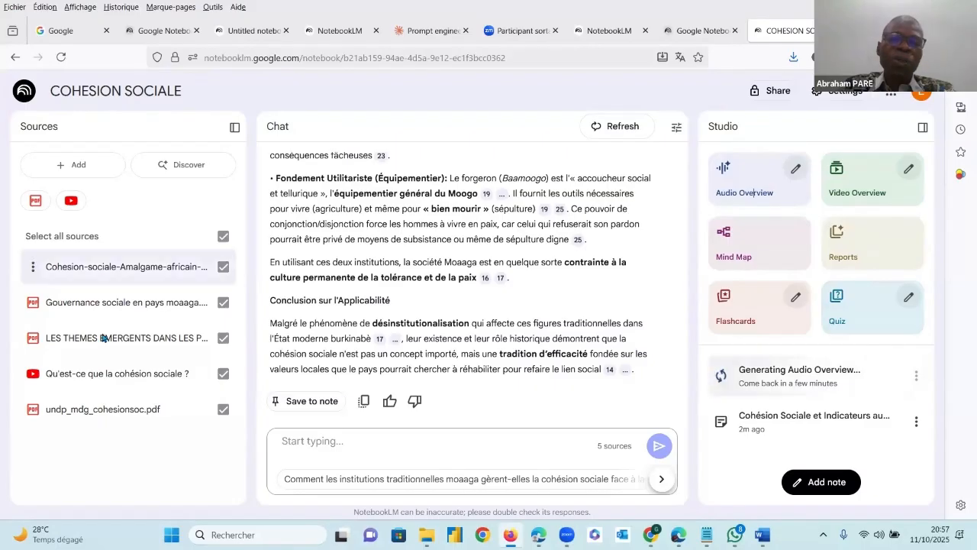
left_click(854, 182)
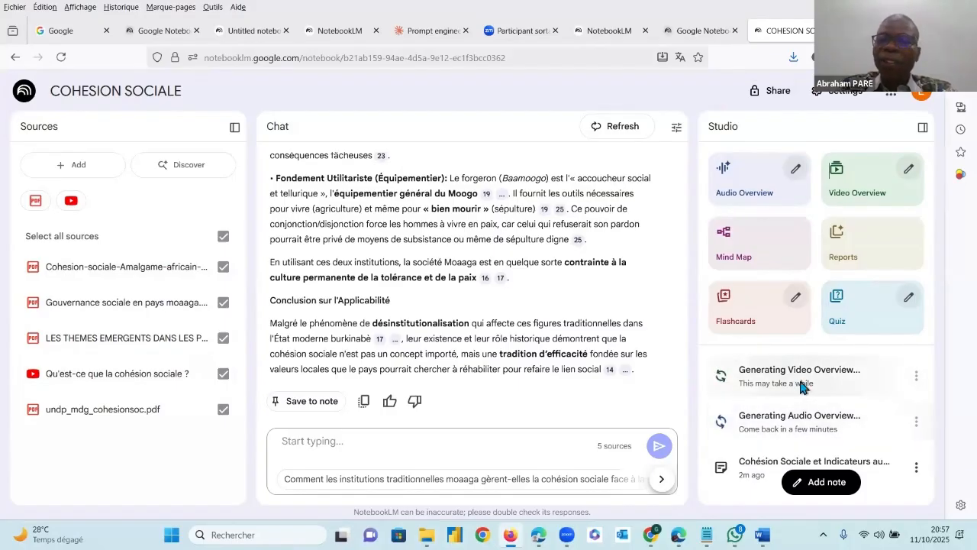
left_click(748, 258)
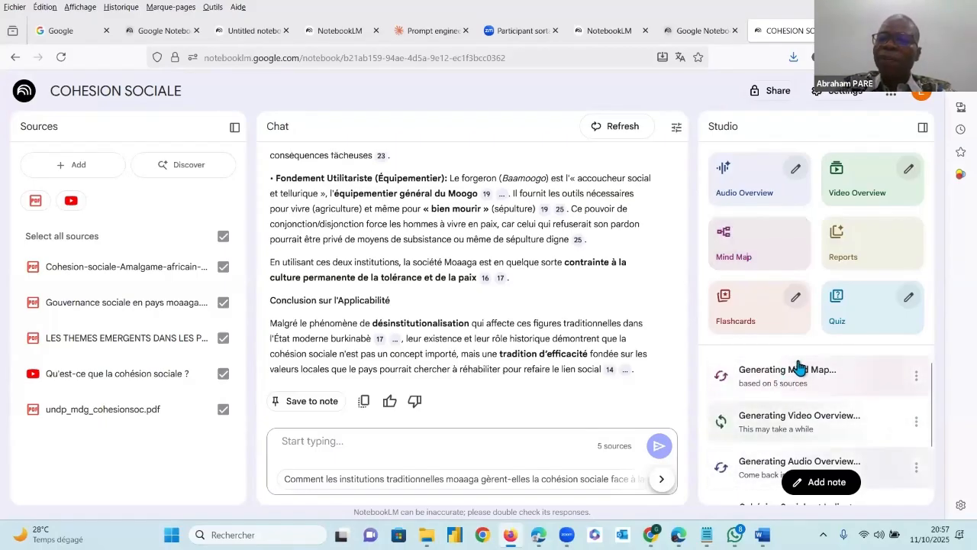
Start a Create Your Own report in French and begin its description with "UN RAPPORT SUR LA COHSEION SOCIAL EN"
left_click(868, 246)
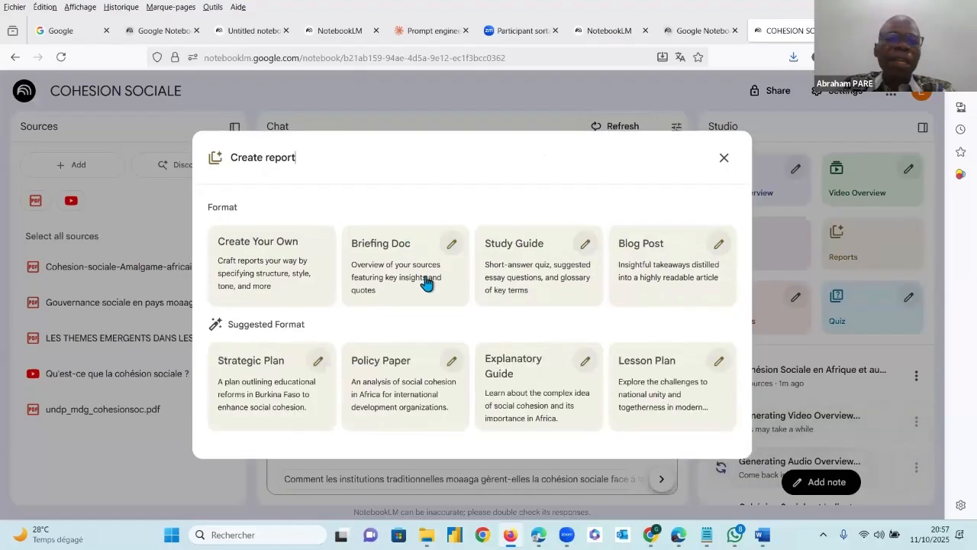
left_click(285, 263)
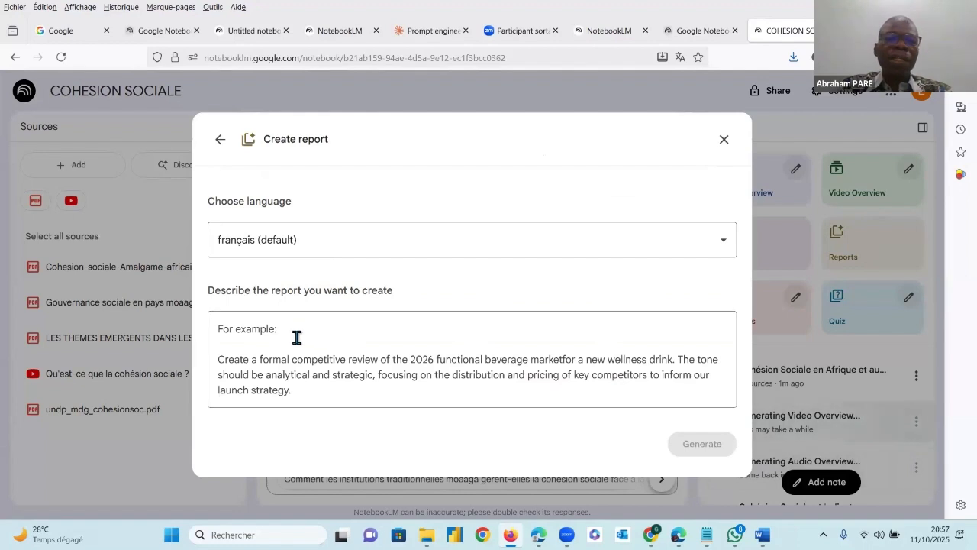
left_click(323, 331)
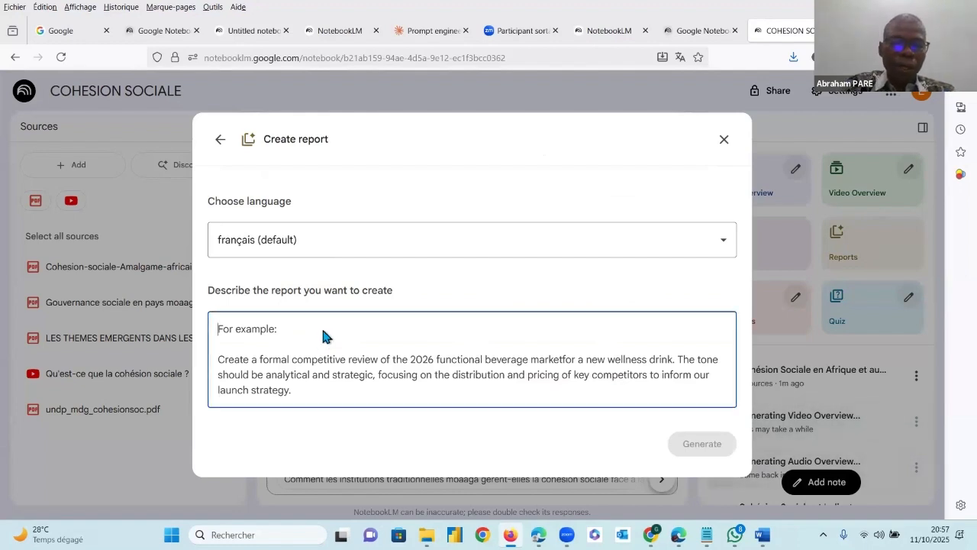
type("UN RAPPOR")
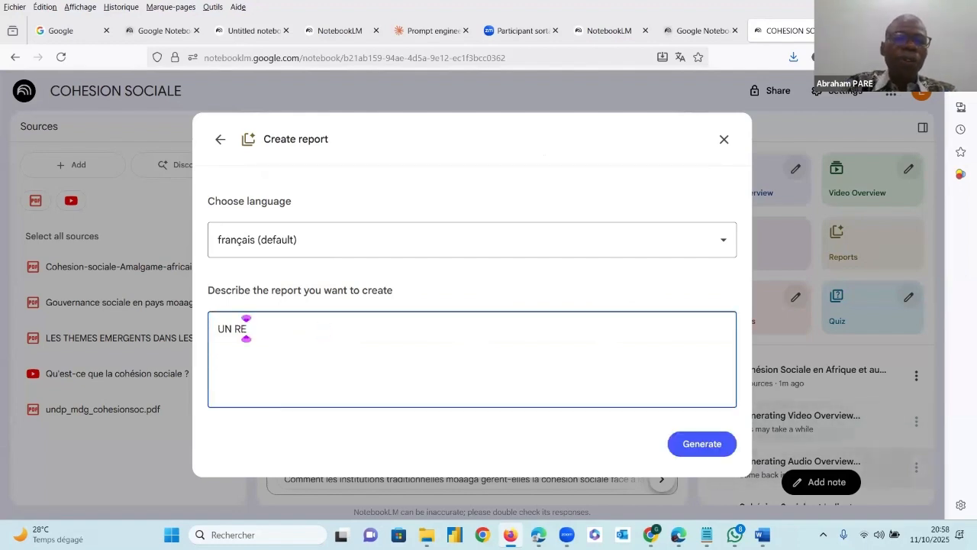
type("T ")
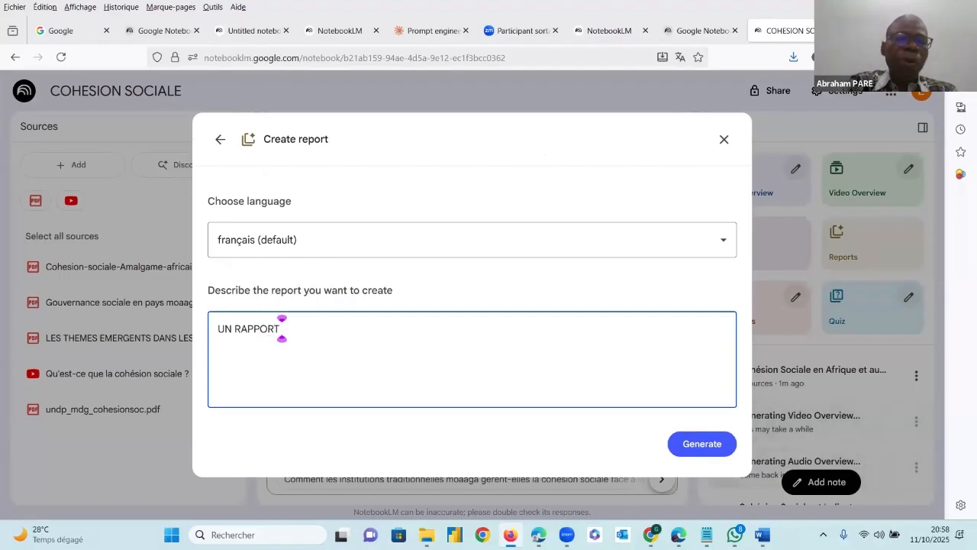
type("SUR LA COE")
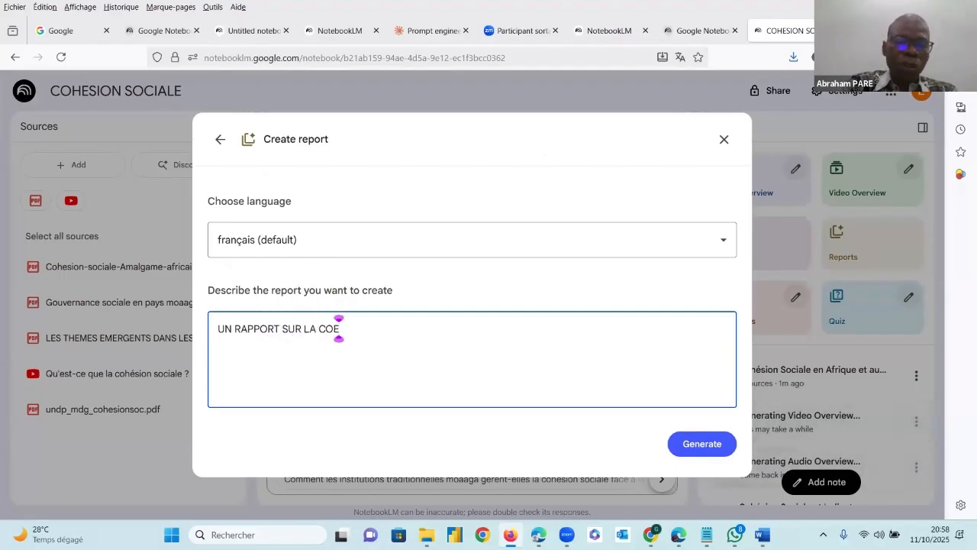
key("BackSpace")
type("HSE")
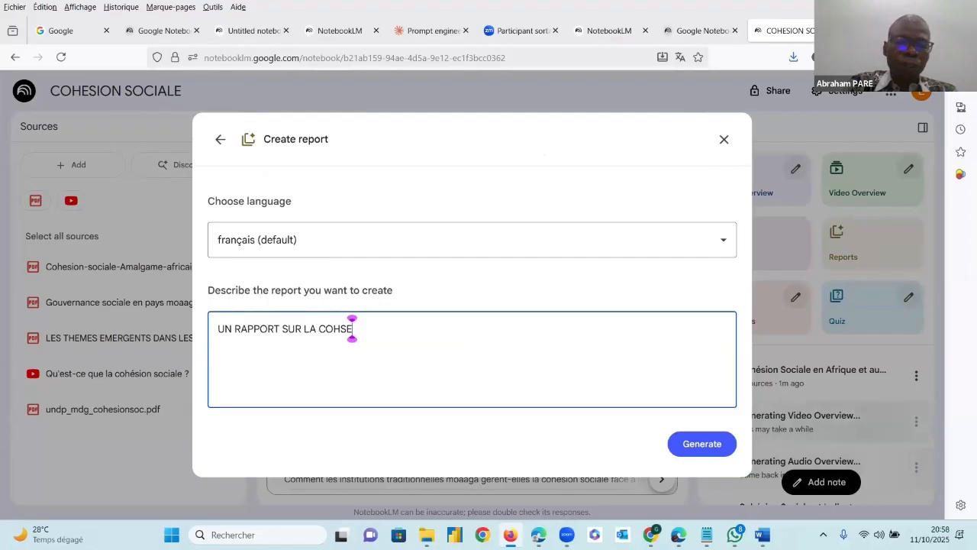
type("IO")
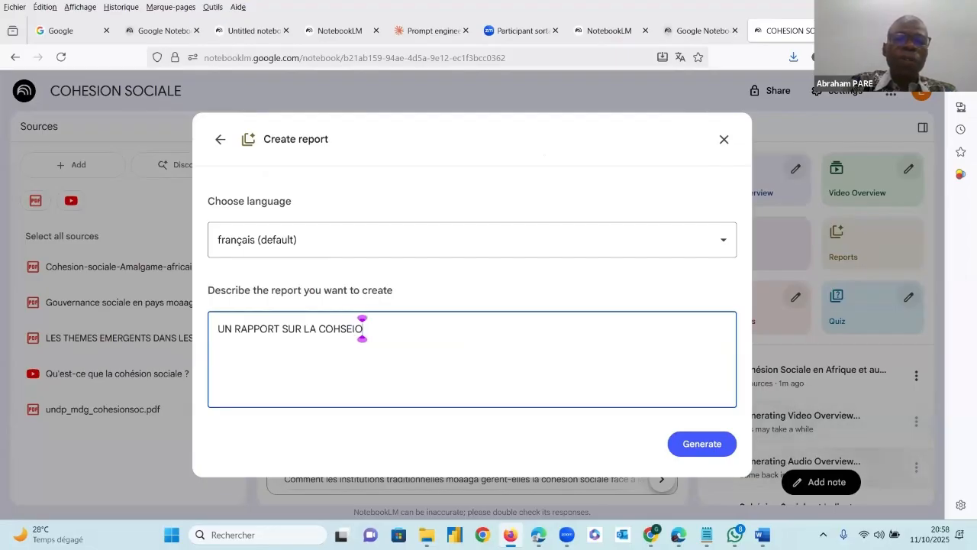
type("N SOCIAL EN")
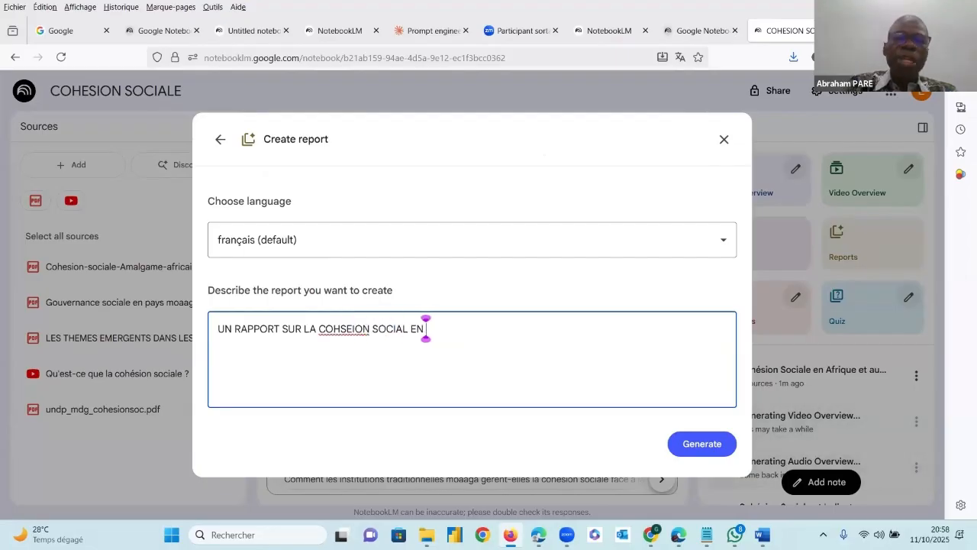
type(" 100M")
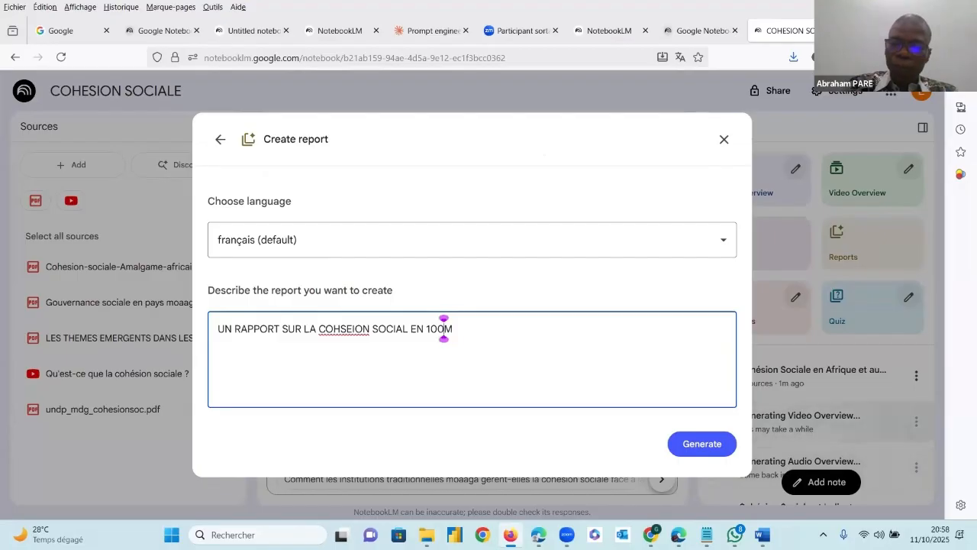
Complete the report description with the length "200MOTS" and generate the report
left_click(444, 329)
key("BackSpace")
key("BackSpace")
key("BackSpace")
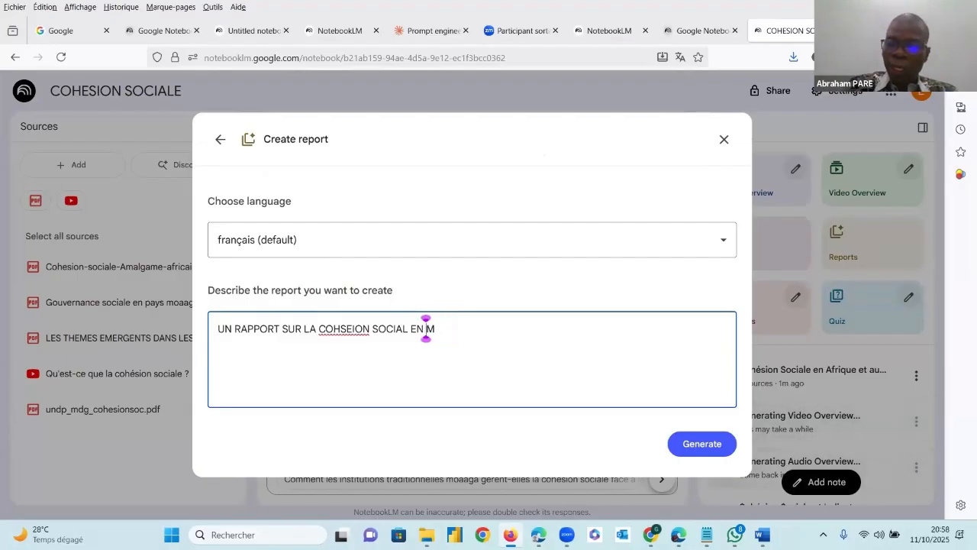
type("200")
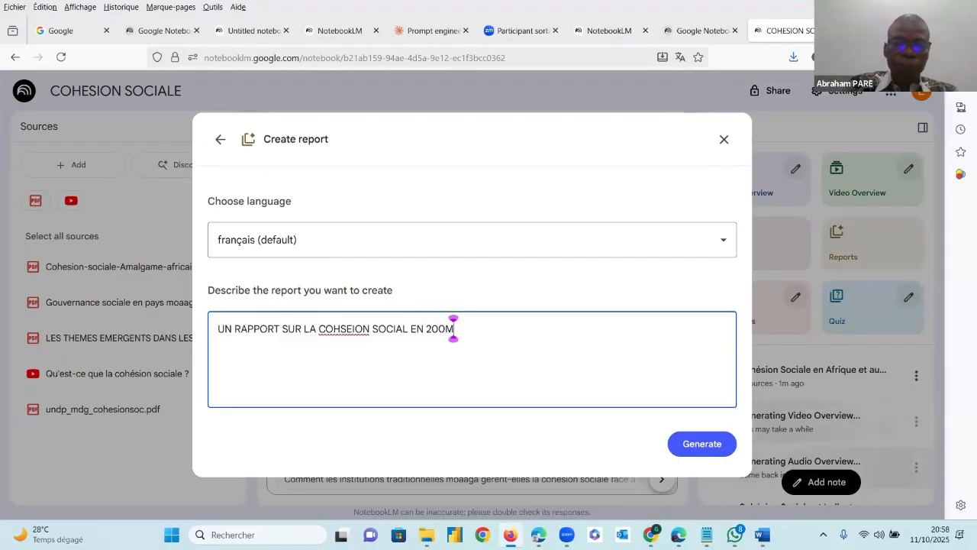
left_click(461, 328)
type("OTS")
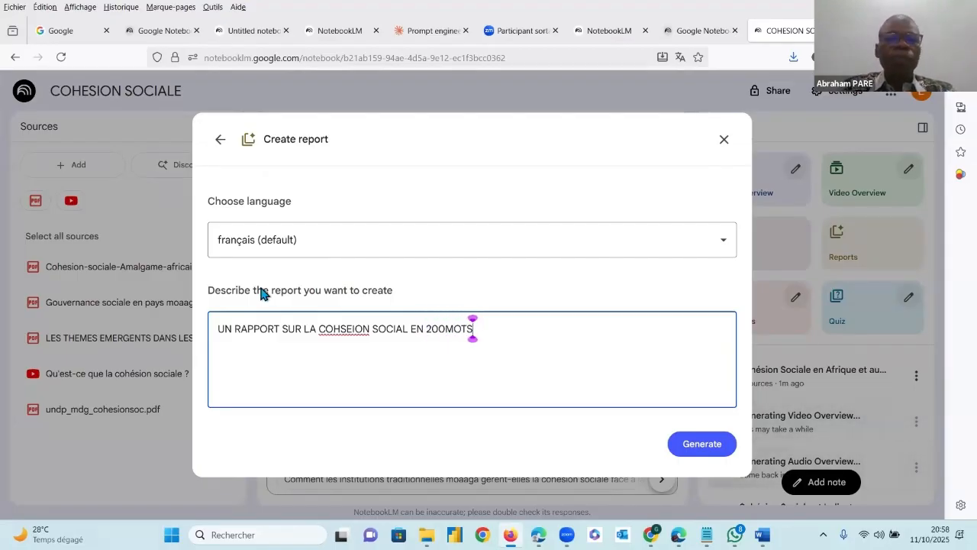
left_click(702, 445)
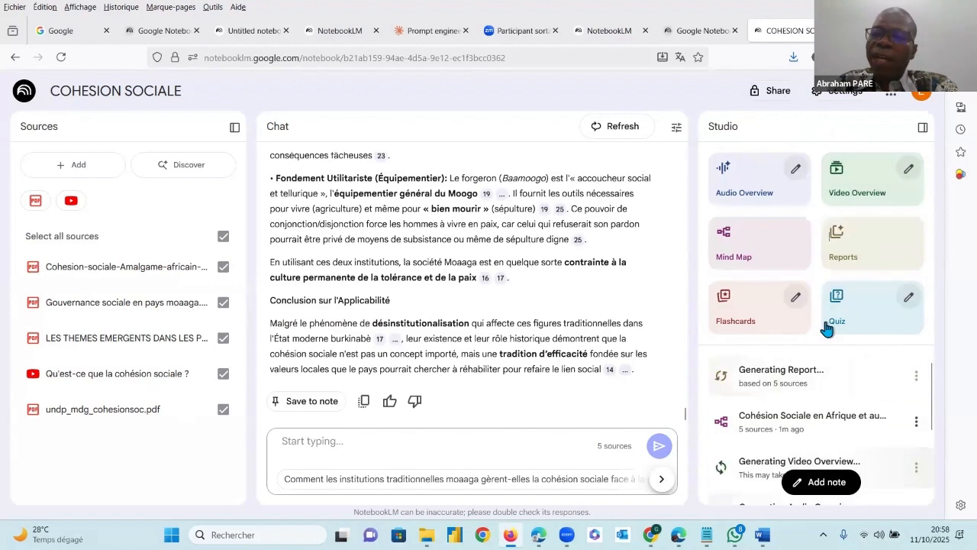
Look over the Audio Overview customization's format, language, length and focus options, keeping français, and close it without generating
left_click(798, 170)
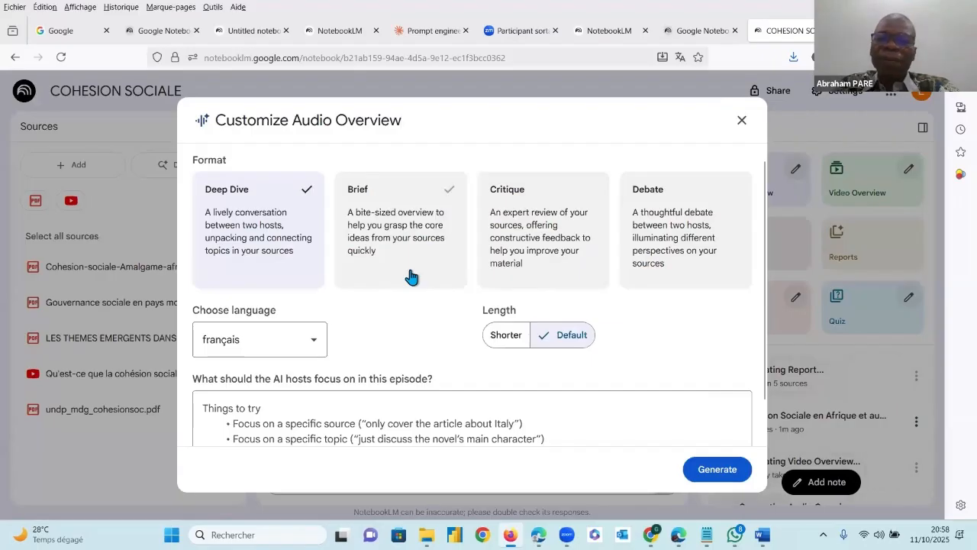
left_click(315, 343)
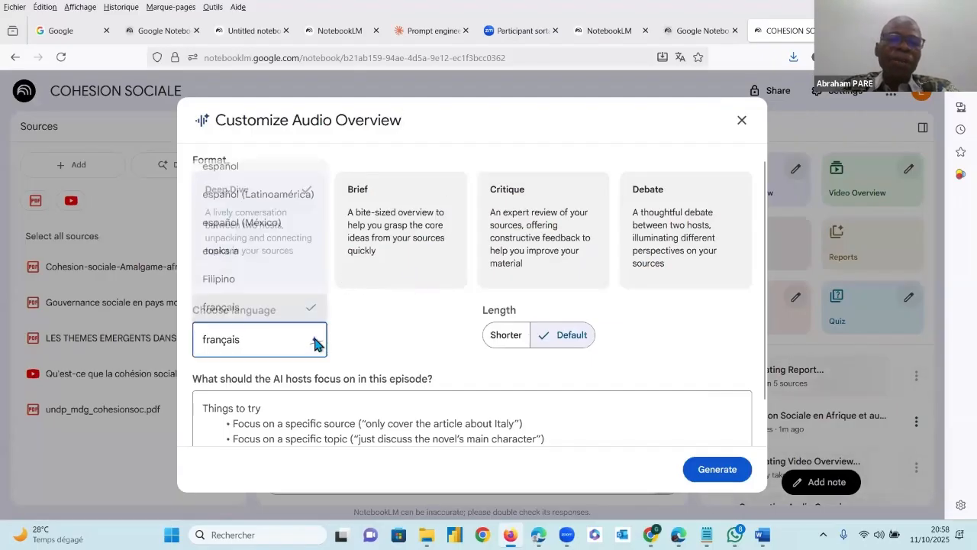
left_click(229, 307)
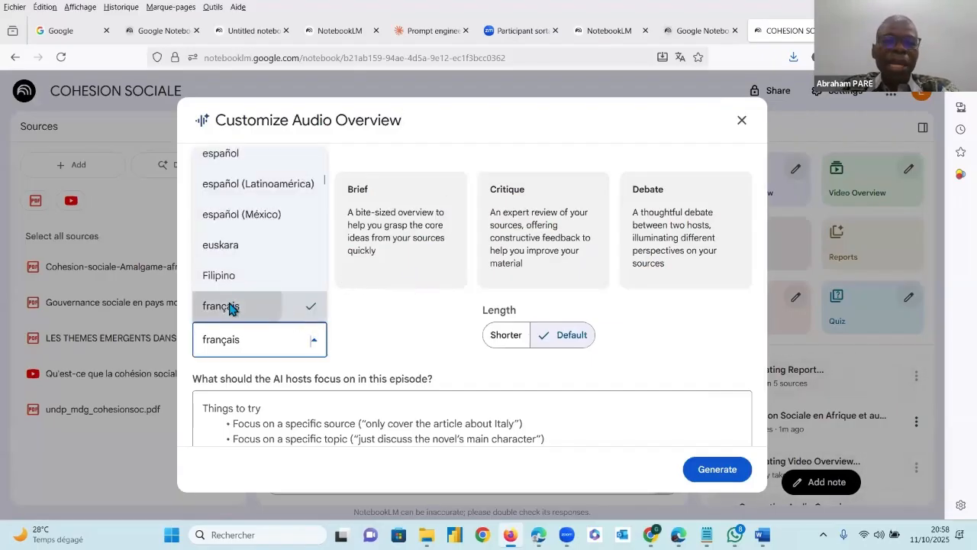
left_click(314, 346)
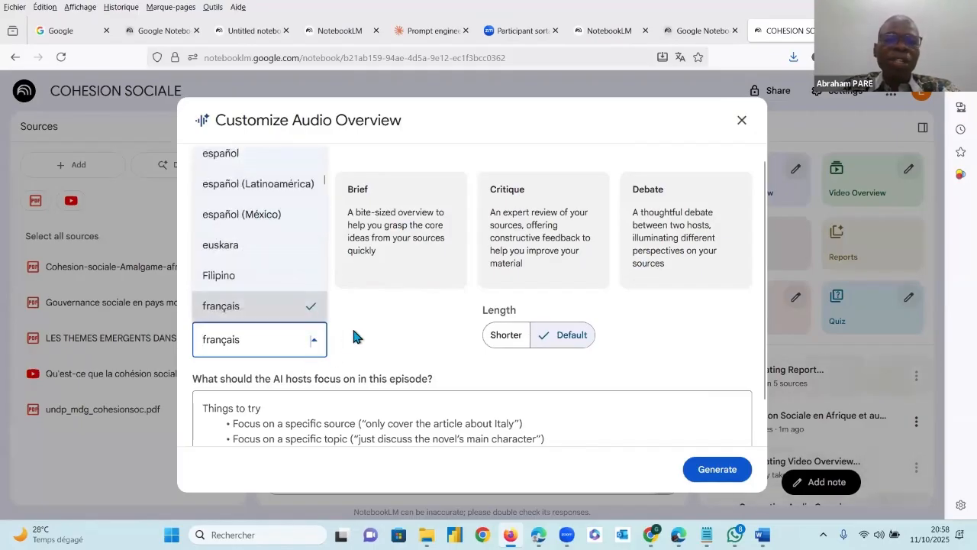
left_click(314, 345)
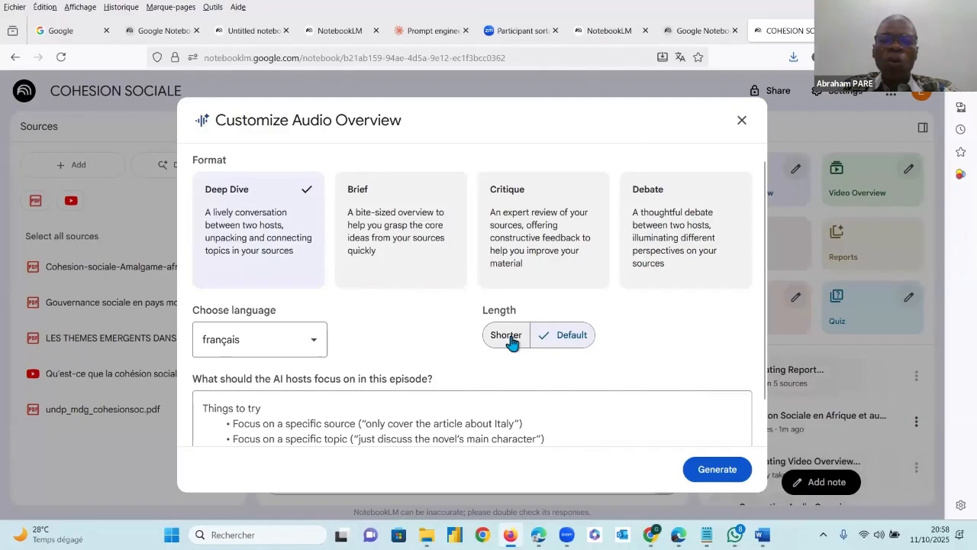
scroll(595, 283, "down", 1)
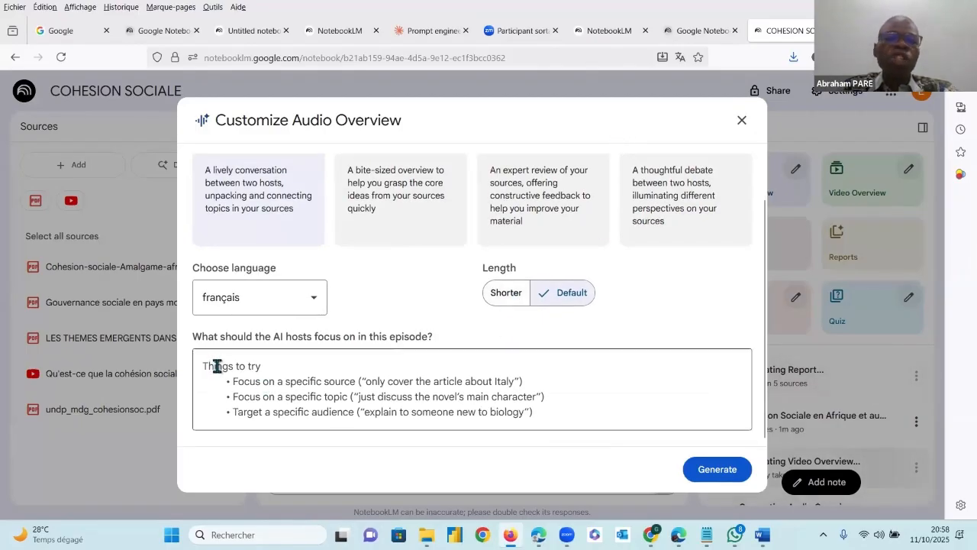
left_click(255, 372)
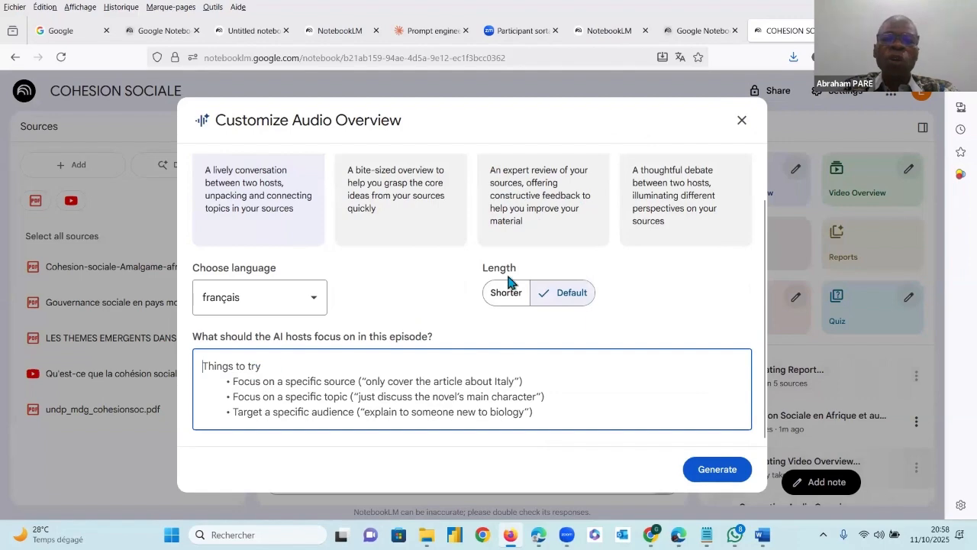
left_click(743, 122)
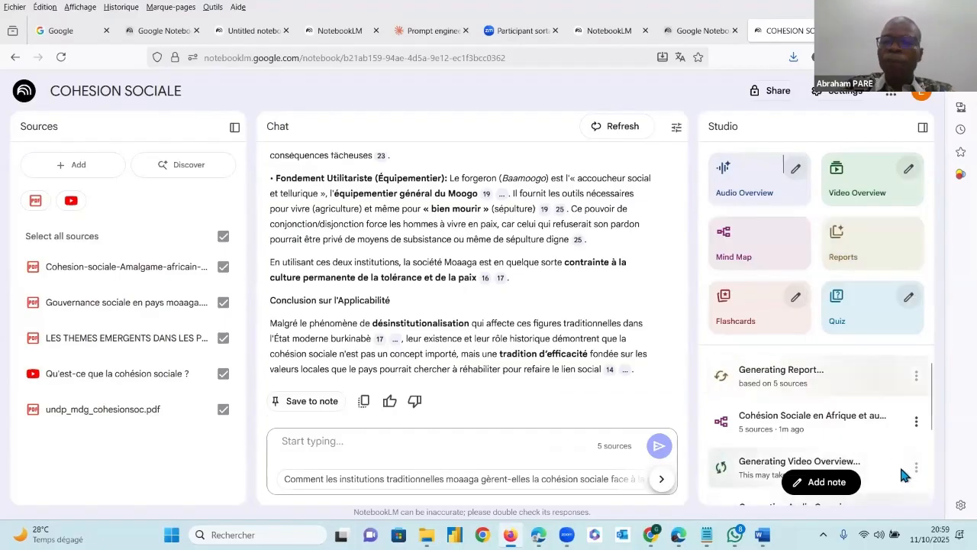
Check the list of Studio outputs, open the mind map on Cohésion Sociale en Afrique, and expand its "Définitions et Dimensions" branch
scroll(926, 434, "down", 1)
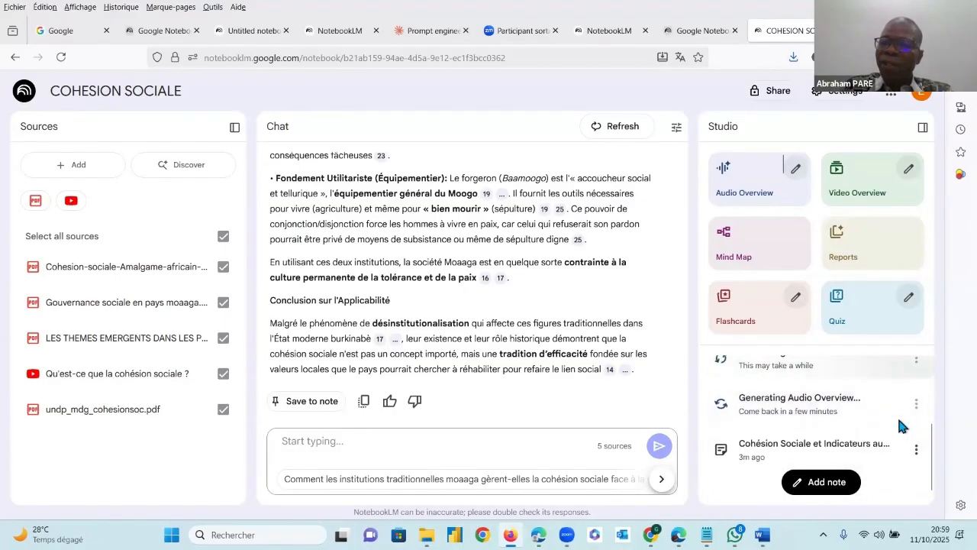
scroll(894, 413, "up", 1)
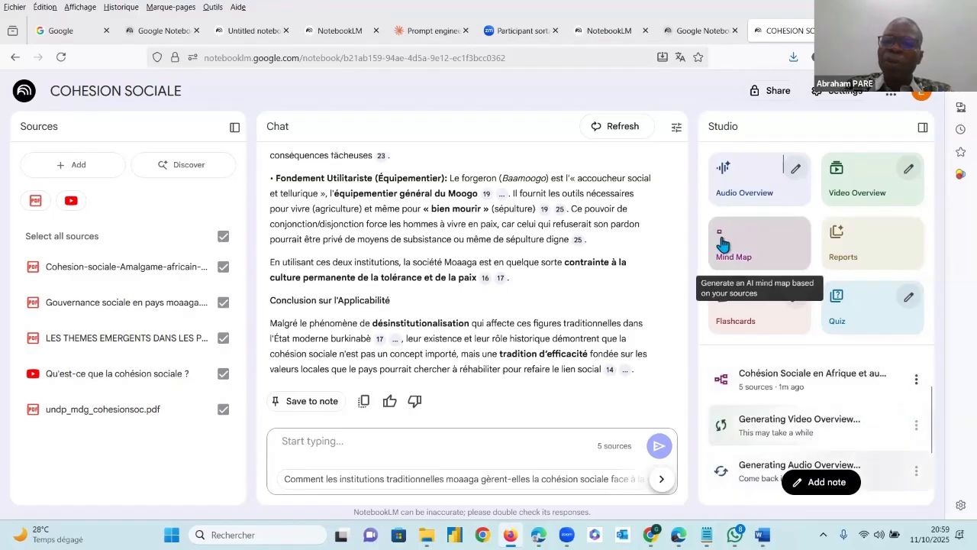
left_click(863, 379)
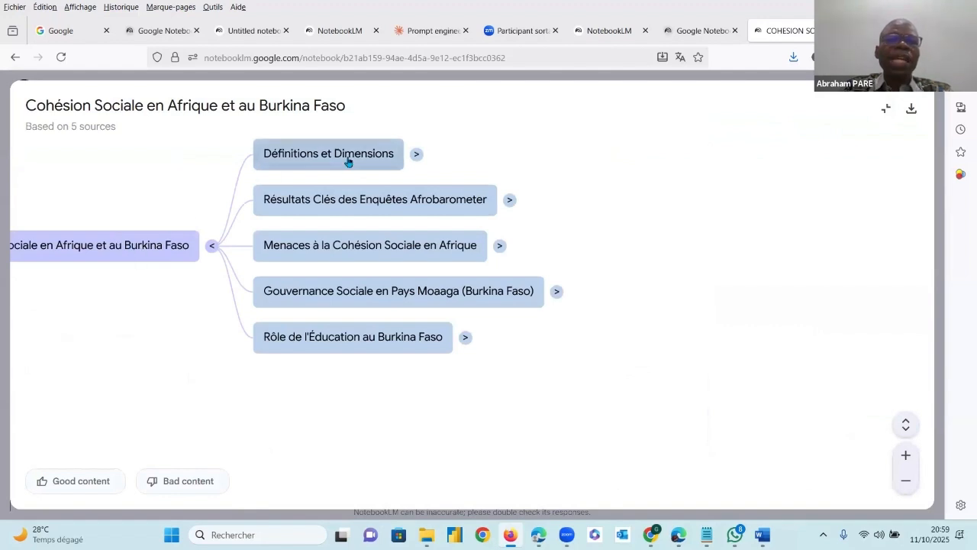
left_click(416, 156)
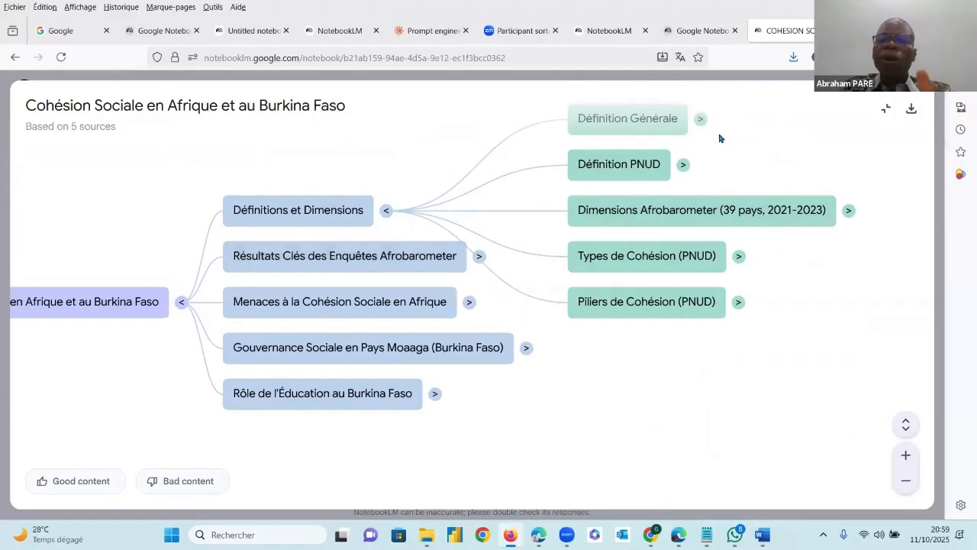
Explore the "Définition PNUD" and "Dimensions Afrobarometer (39 pays, 2021-2023)" nodes of the mind map, collapsing them when done
left_click(683, 165)
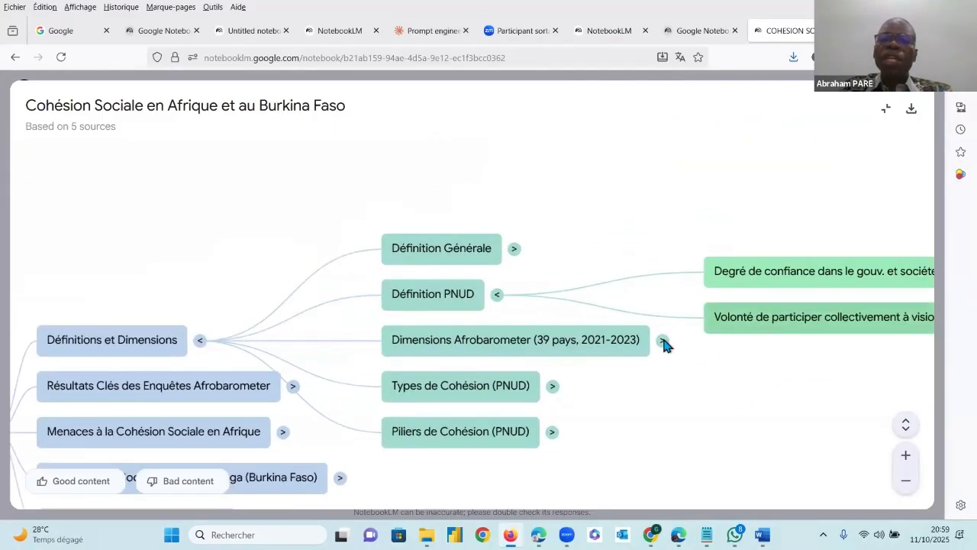
left_click(663, 341)
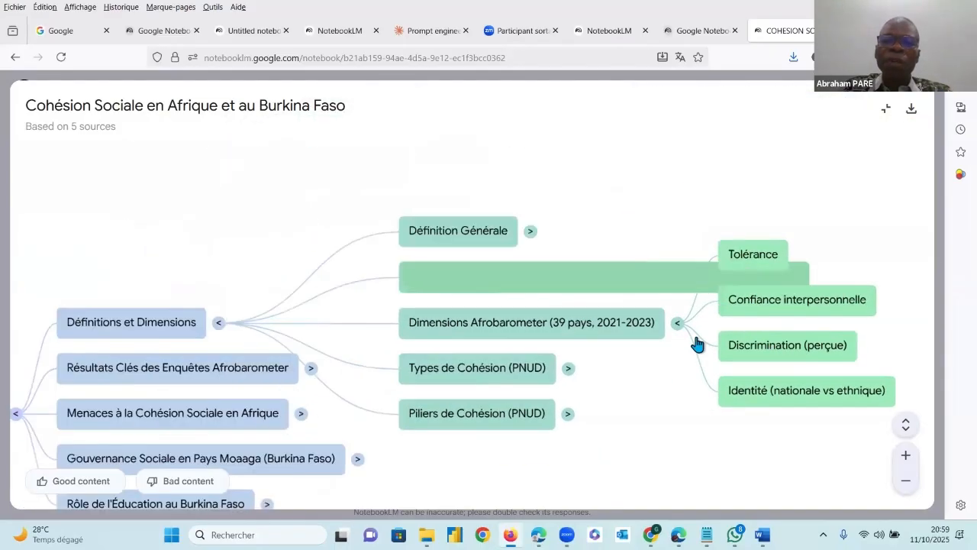
left_click(697, 340)
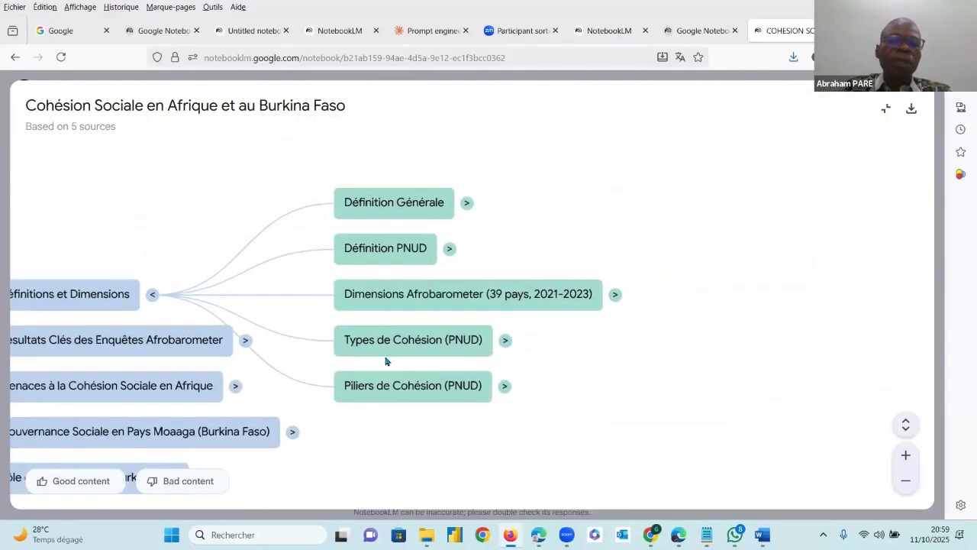
left_click_drag(214, 388, 494, 323)
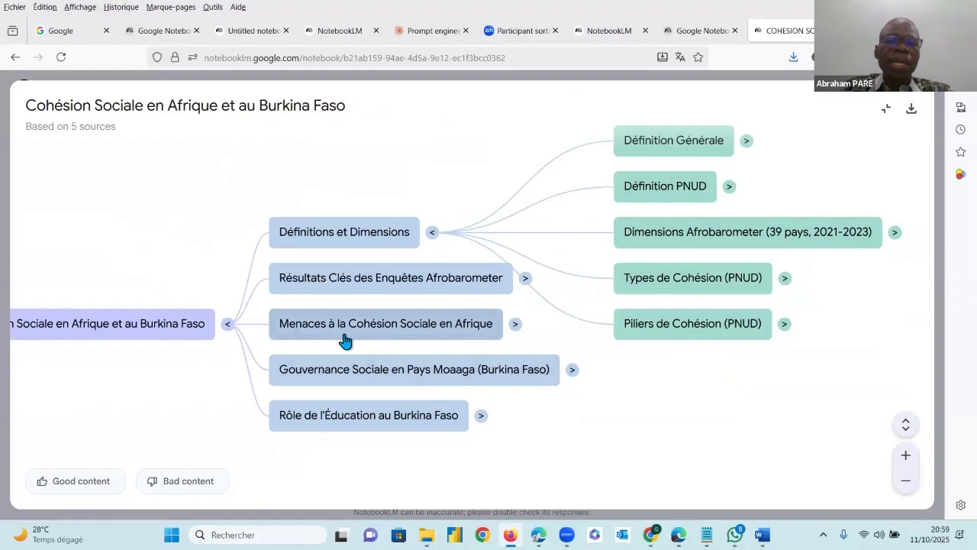
Expand the mind map's "Rôle de l'Éducation au Burkina Faso" branch and its "Contexte de Crise" node, and close the mind map view
left_click(482, 417)
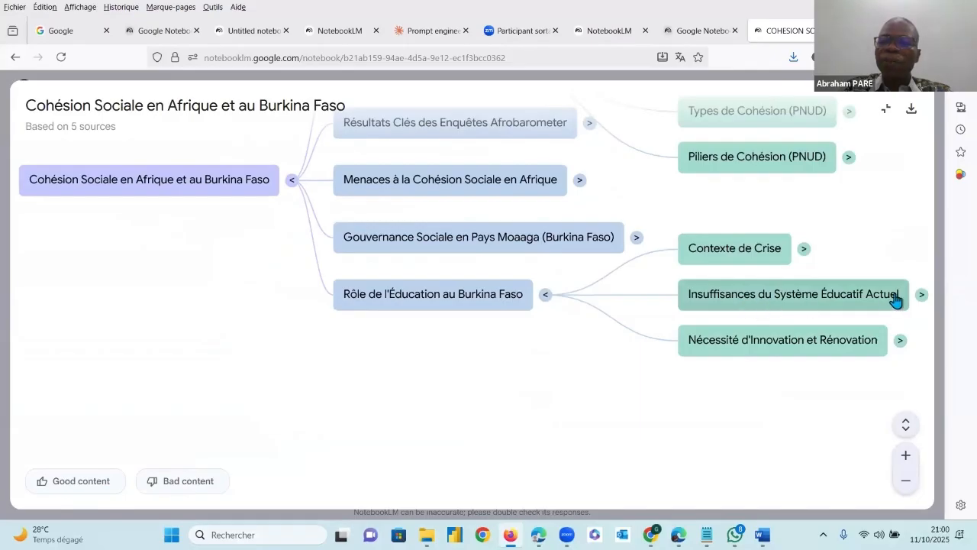
left_click(804, 251)
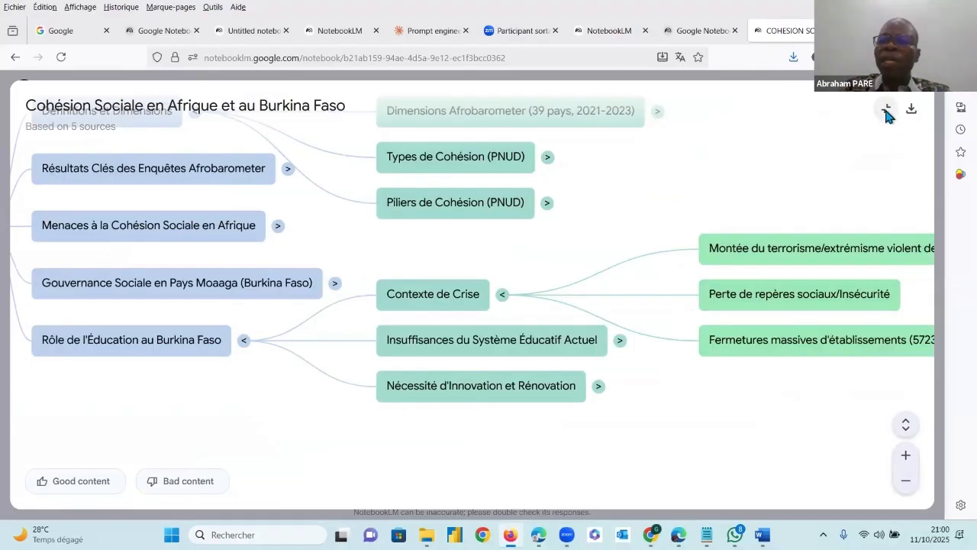
left_click(886, 109)
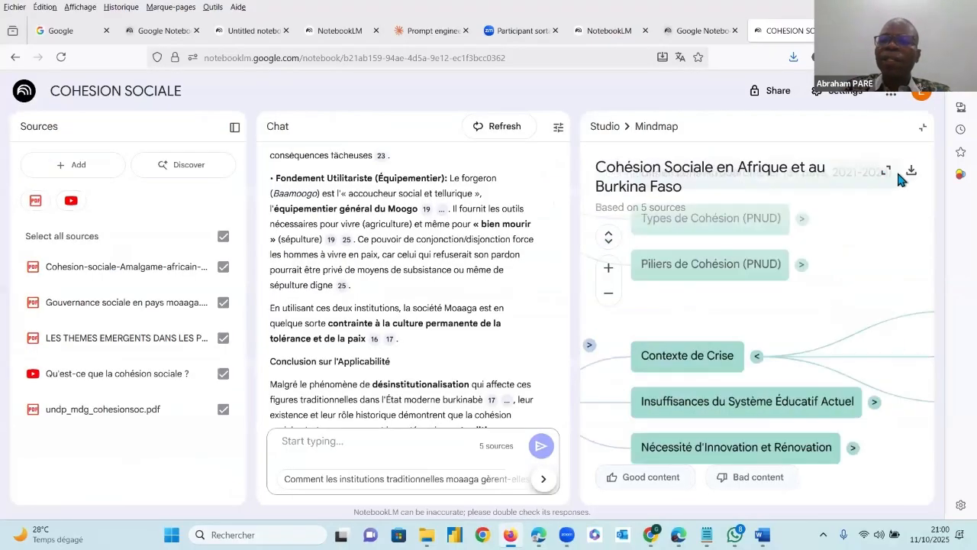
left_click(924, 130)
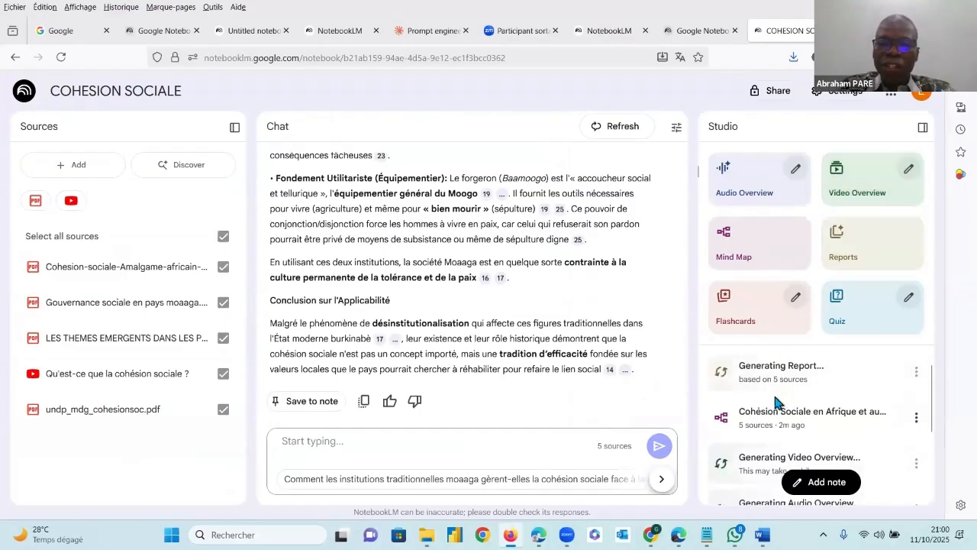
Check the pending Studio outputs, switch to the 12-source COHESION SOCIALE notebook in Chrome, and look over its Studio outputs
scroll(775, 400, "down", 1)
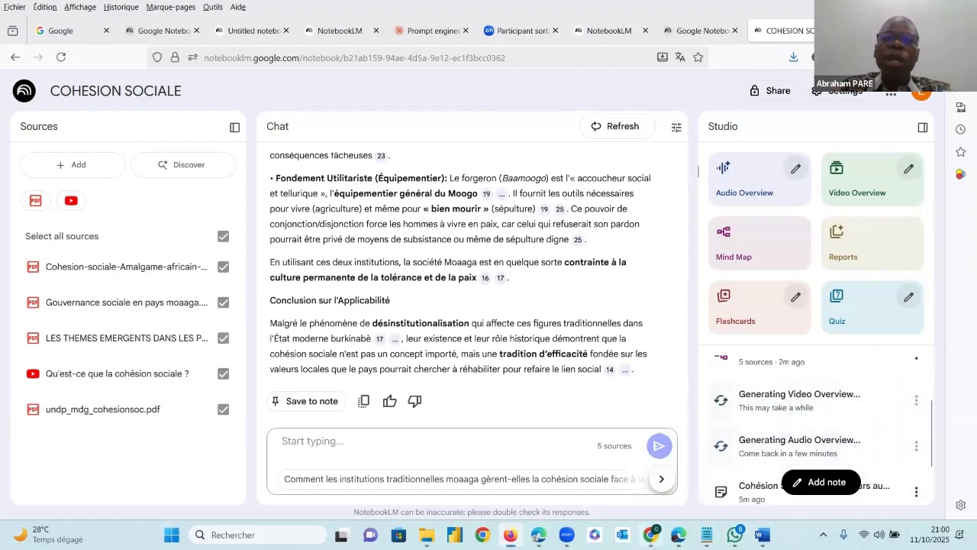
key("alt+Tab")
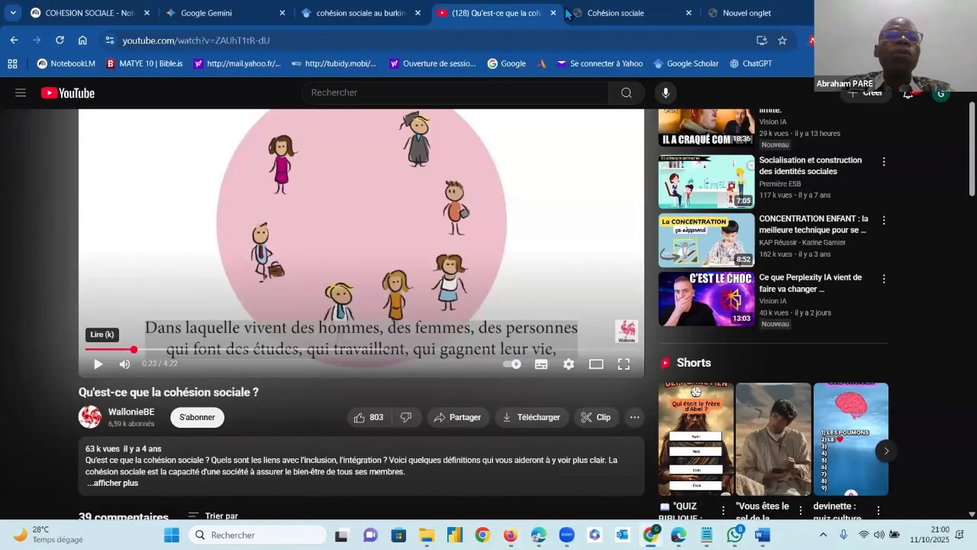
left_click(82, 11)
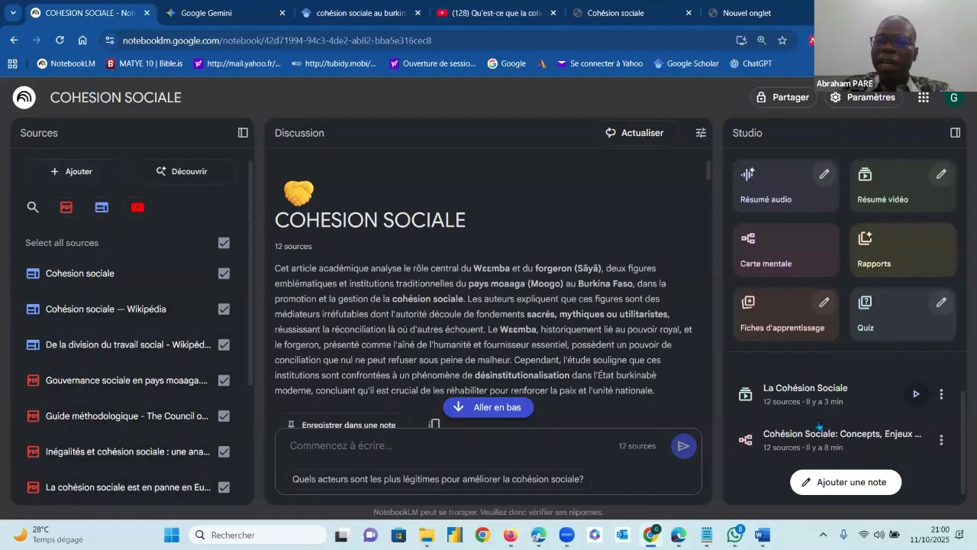
scroll(953, 418, "up", 1)
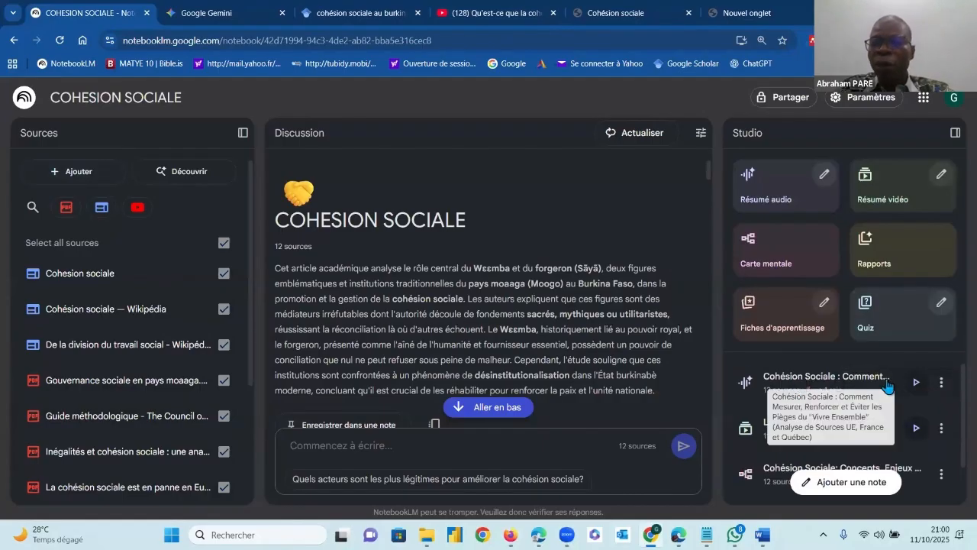
Listen to part of the audio overview on measuring and strengthening social cohesion, and close its player
left_click(917, 384)
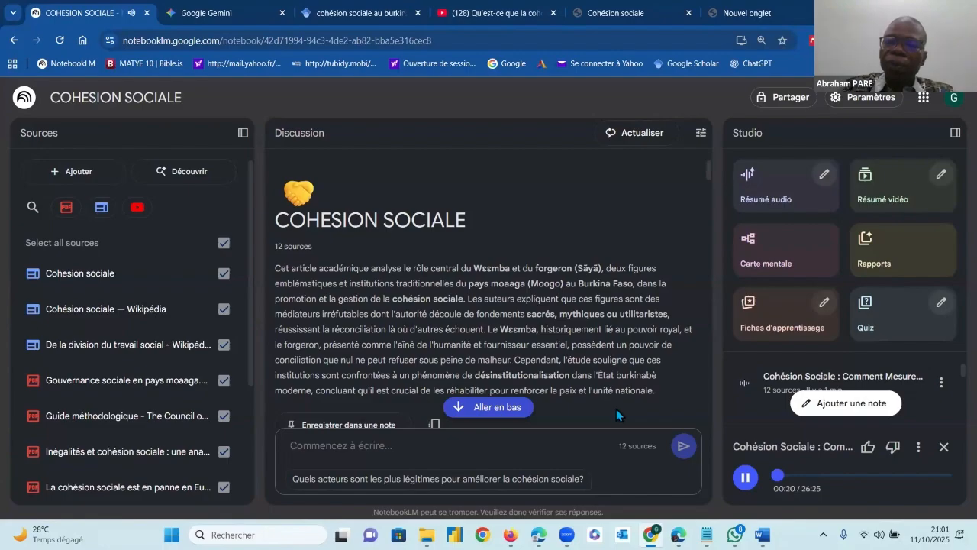
left_click(826, 479)
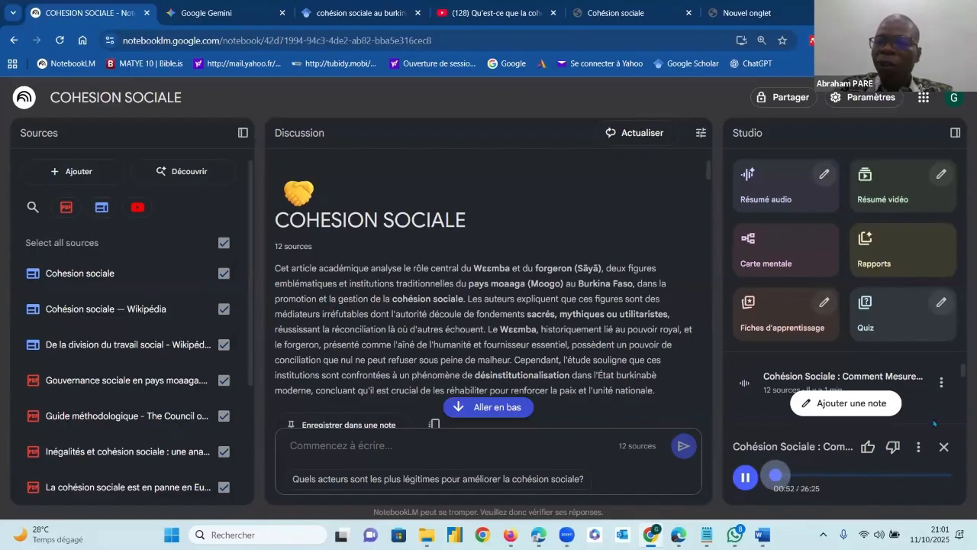
scroll(955, 395, "down", 2)
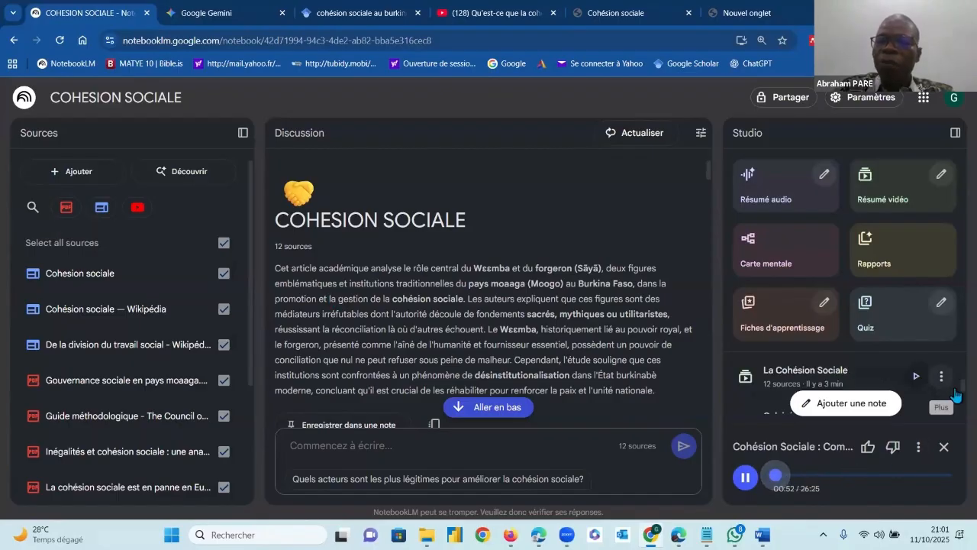
left_click(944, 447)
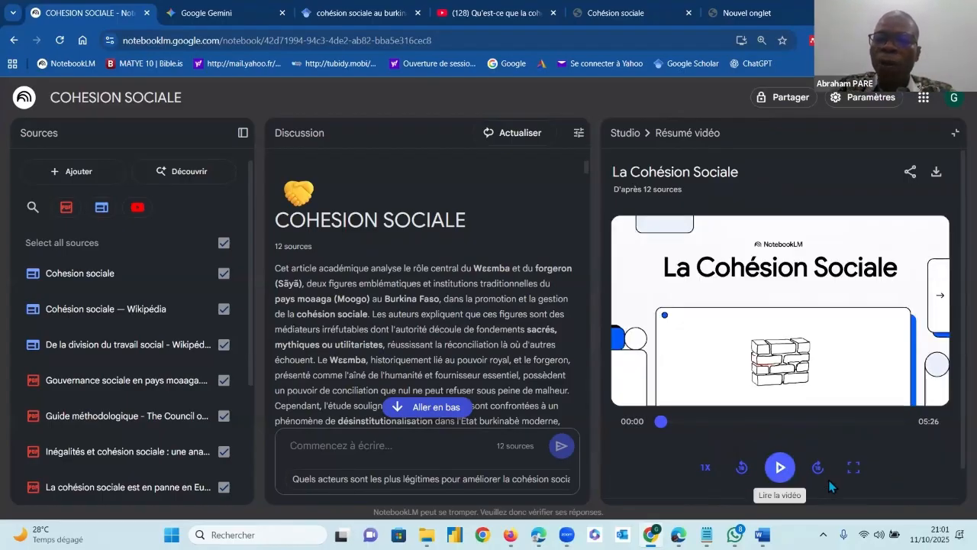
Play the opening of the "La Cohésion Sociale" video overview and return to the Studio outputs
left_click(780, 467)
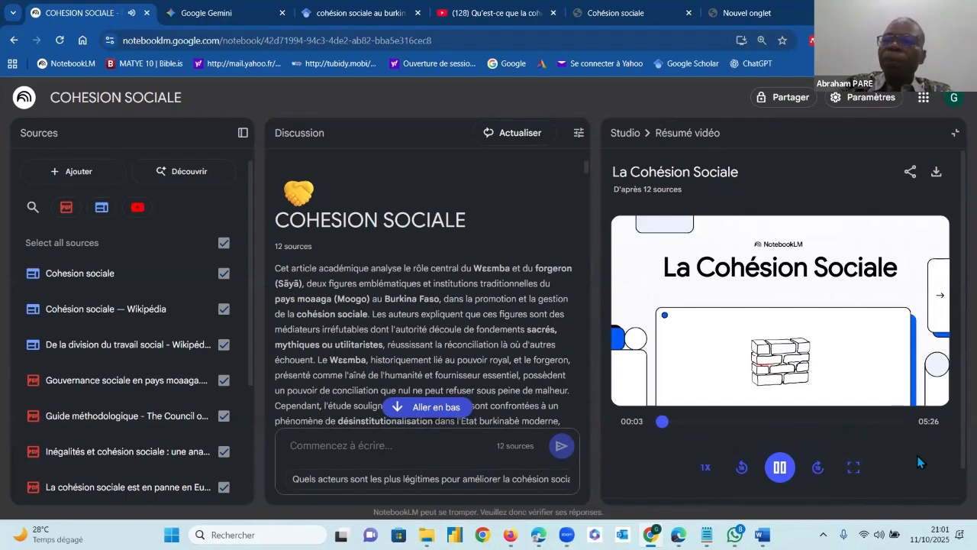
left_click(955, 133)
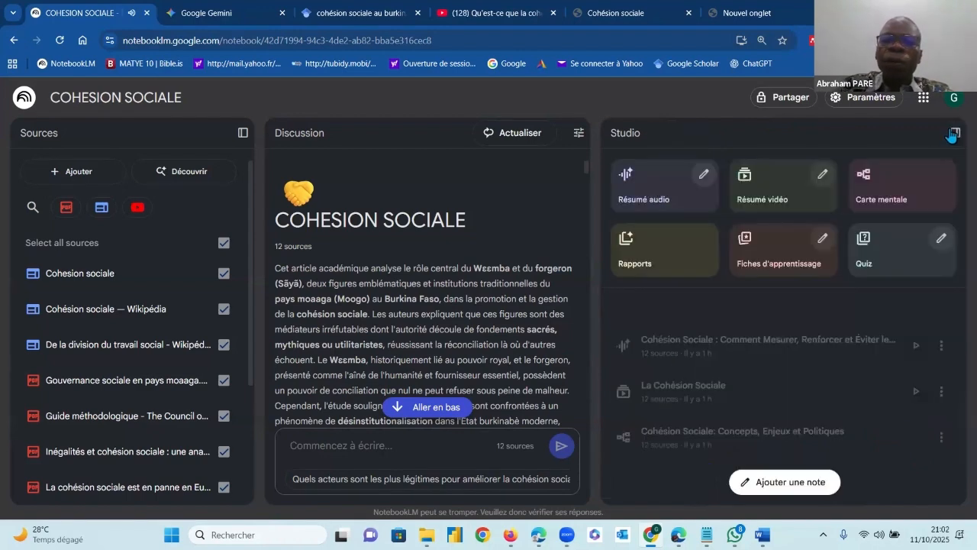
left_click(952, 135)
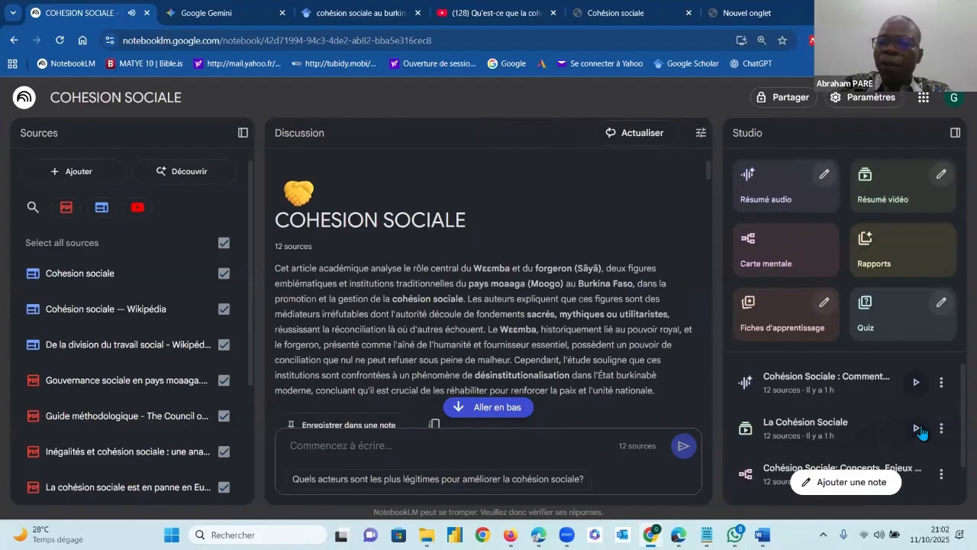
Reopen the "La Cohésion Sociale" video overview and watch it in full screen
left_click(919, 429)
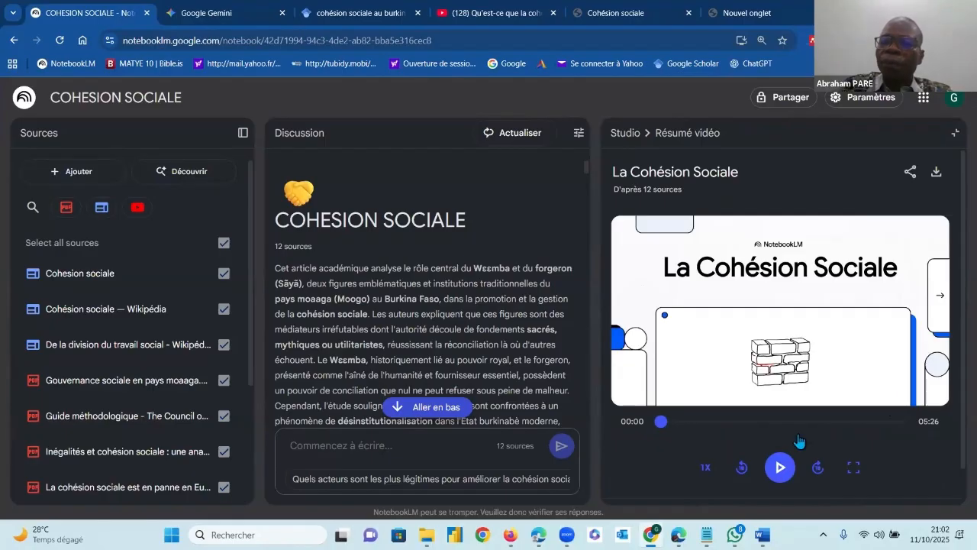
left_click(780, 466)
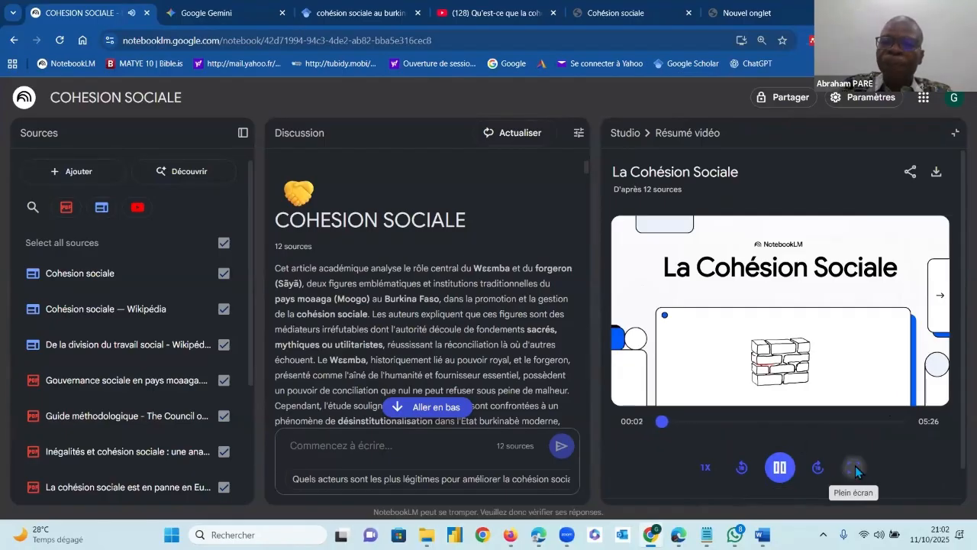
left_click(854, 467)
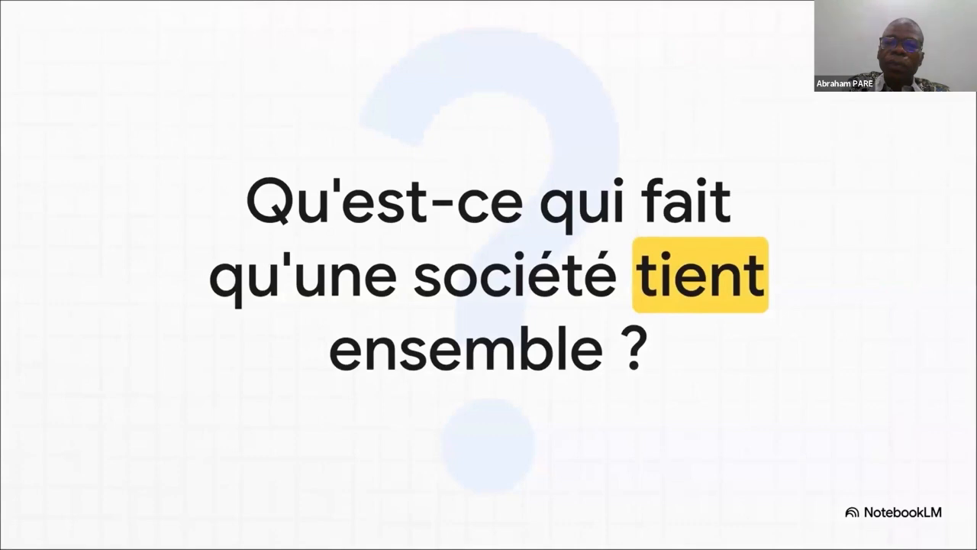
mouse_move(394, 351)
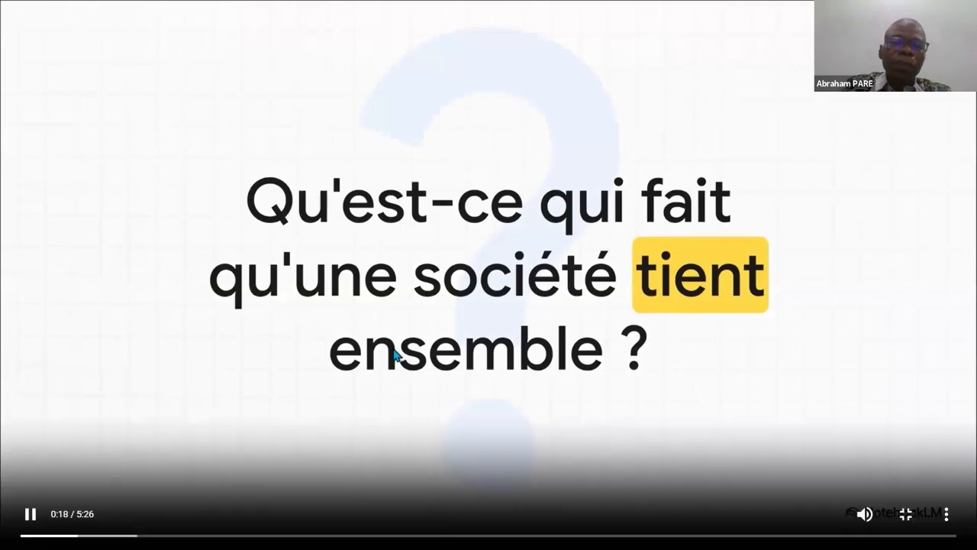
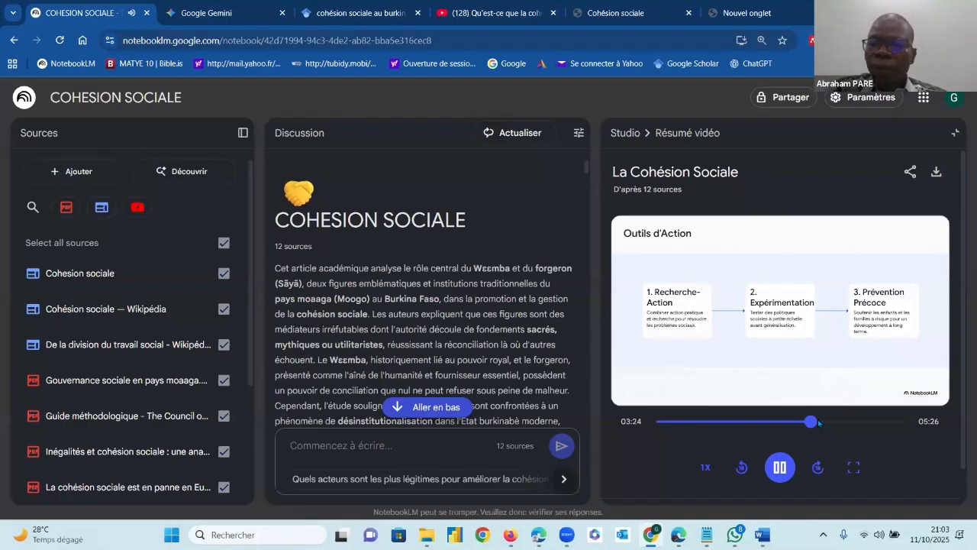
Stop and close the video overview, and generate default flashcards and a default quiz from the 12 sources
left_click(780, 466)
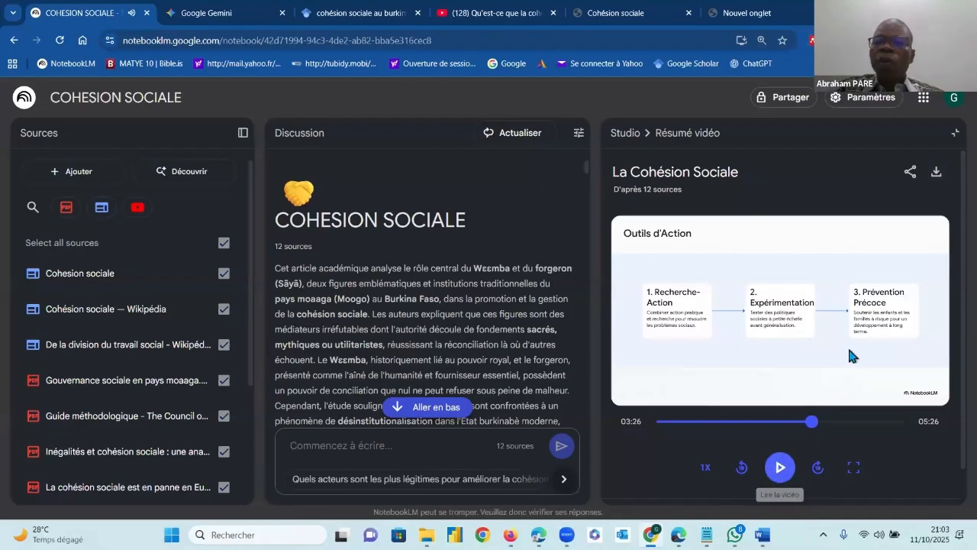
left_click(955, 136)
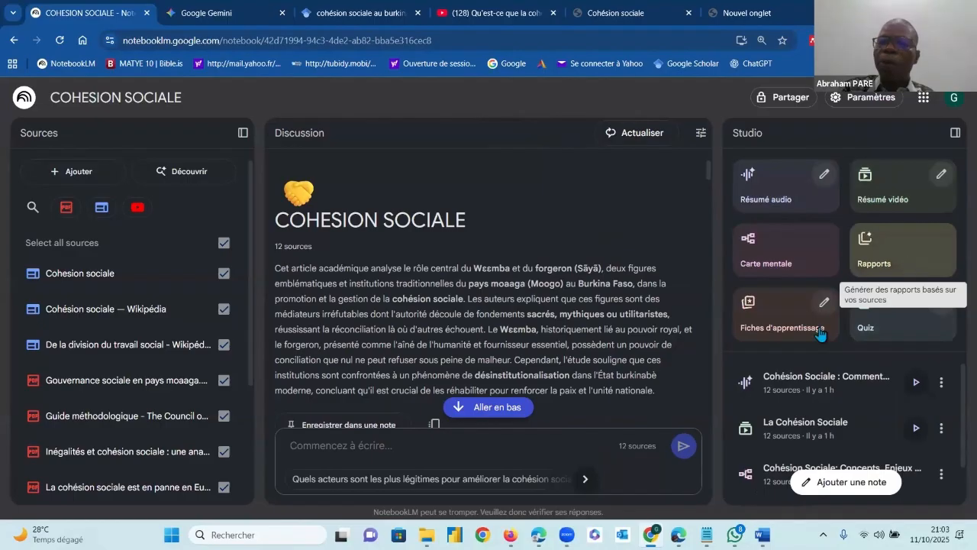
left_click(785, 328)
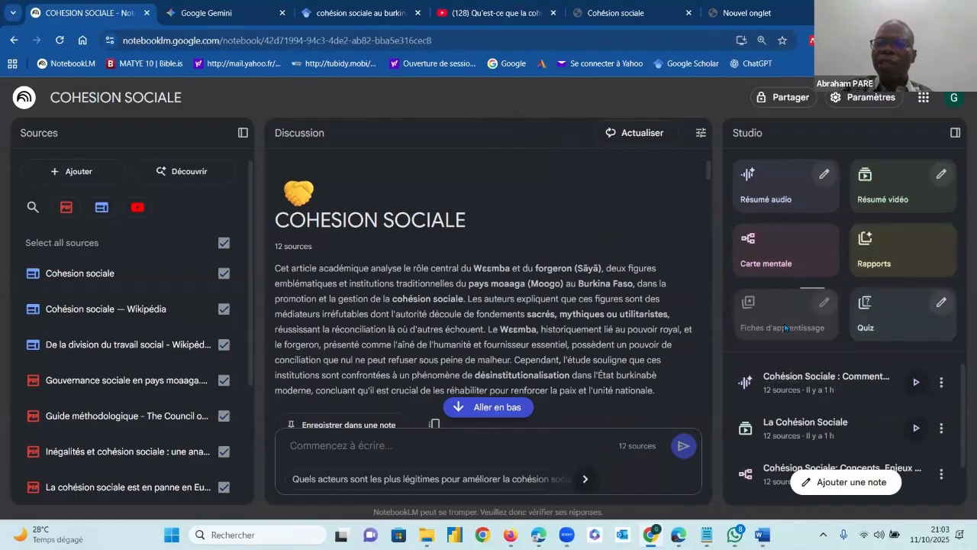
left_click(874, 320)
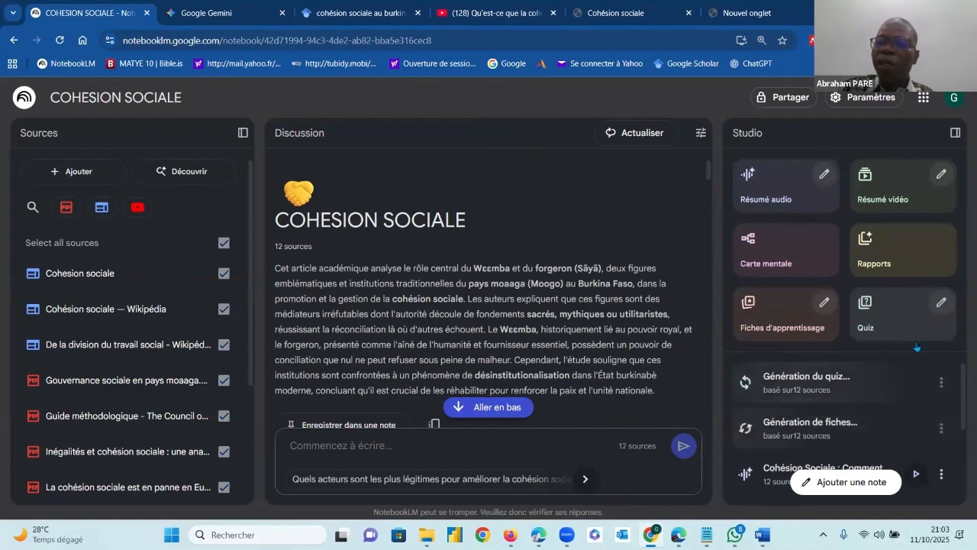
Open the quiz customization and enter the theme "GENERE 30 QUESTIONS SUR LA COMPREHENSION DE LA COHESION SOCIALE"
left_click(941, 302)
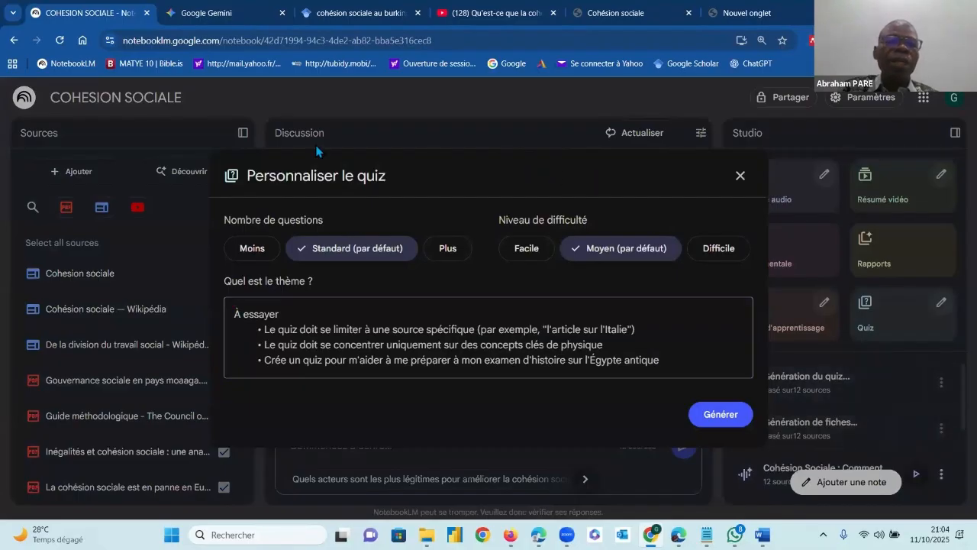
left_click(271, 309)
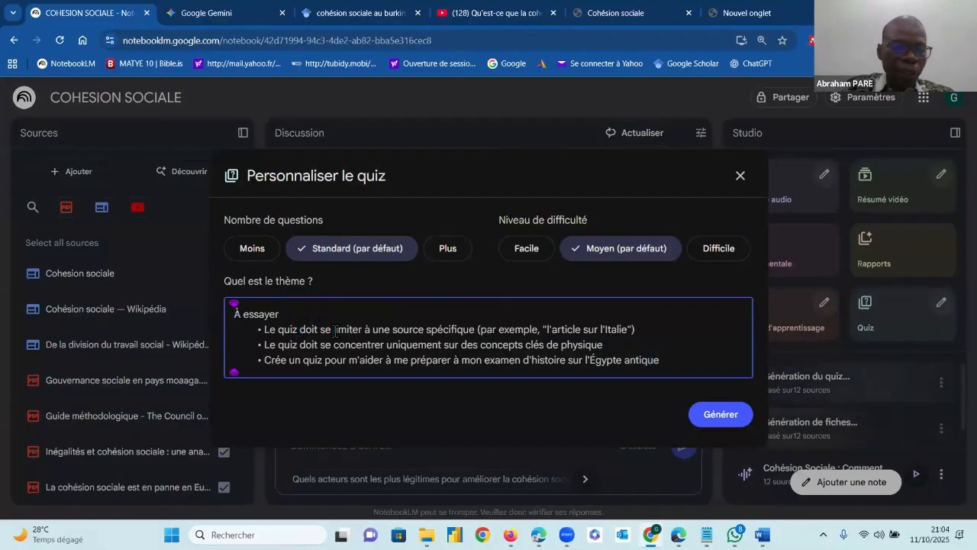
type("DES")
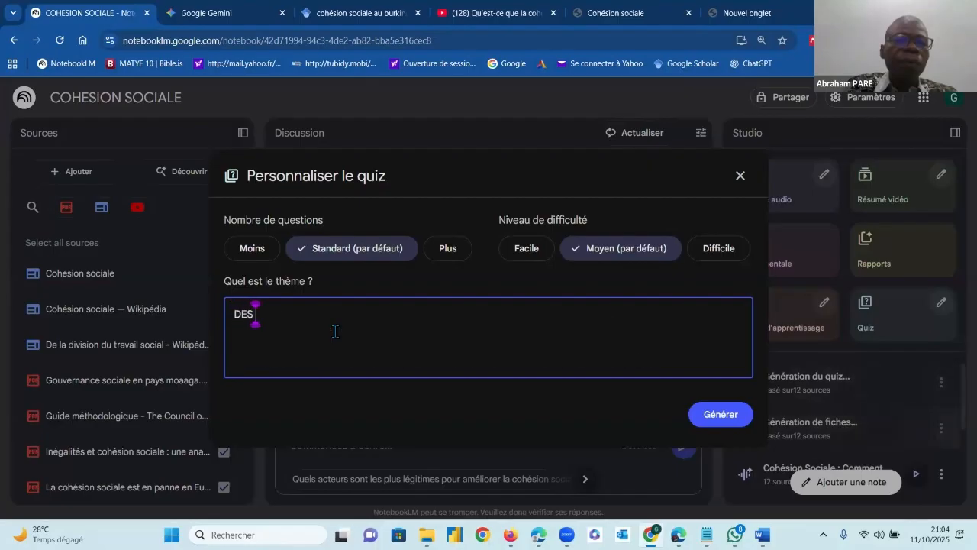
type(" QUES")
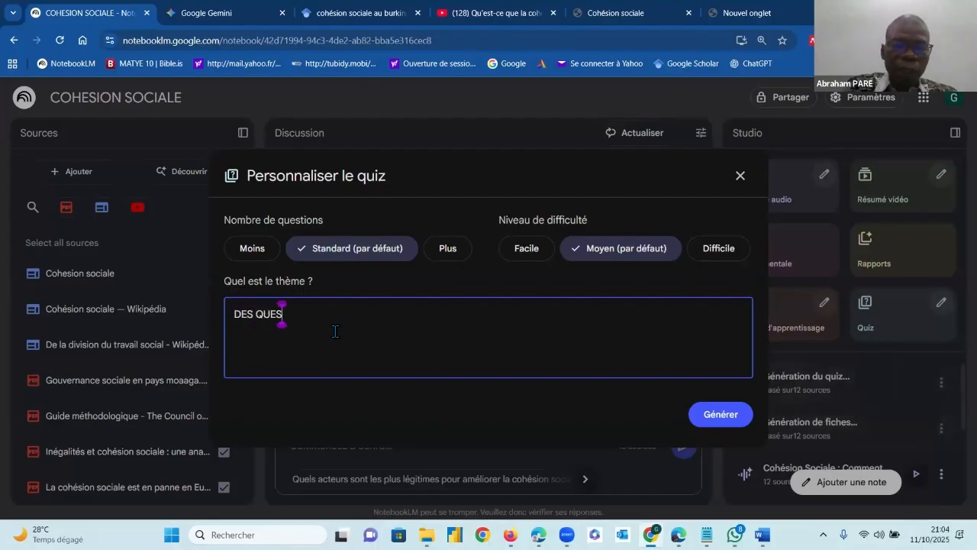
key("BackSpace")
key("BackSpace")
key("BackSpace")
key("BackSpace")
key("BackSpace")
key("BackSpace")
key("BackSpace")
key("BackSpace")
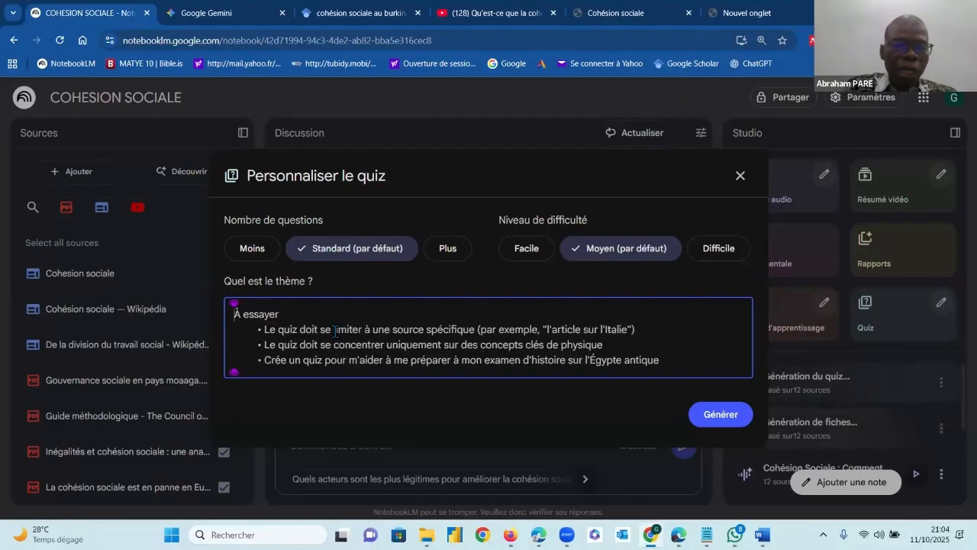
type("GENERE")
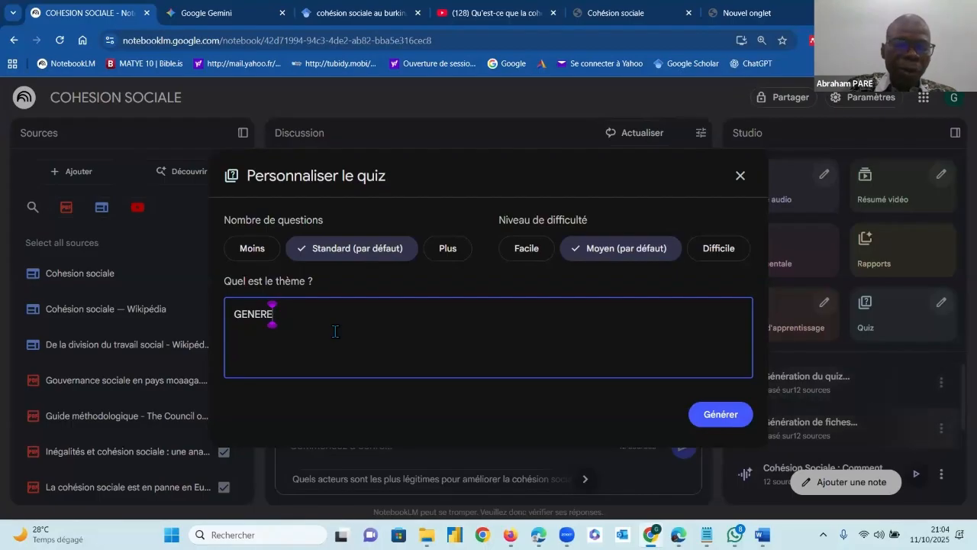
type(" 30")
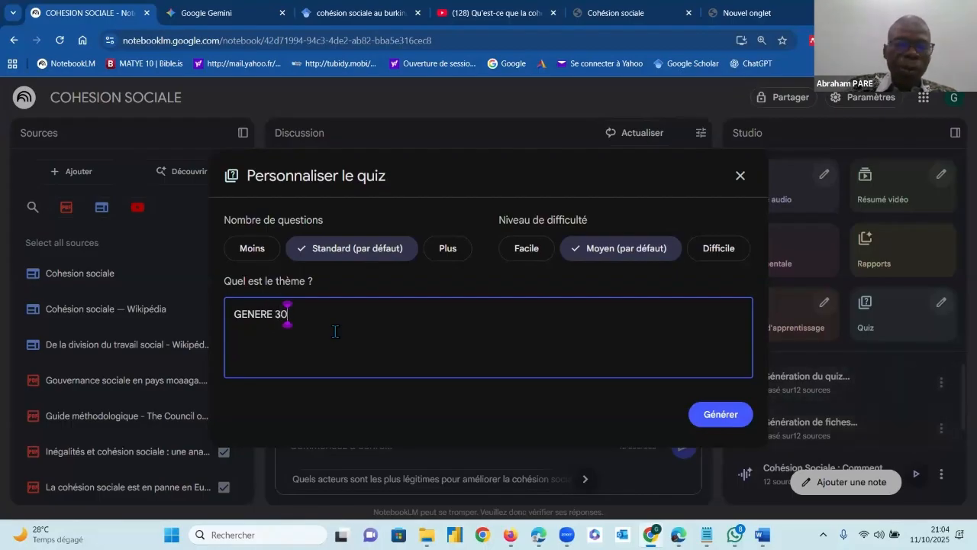
type(" QUESTION S")
key("BackSpace")
key("BackSpace")
type("STIONS")
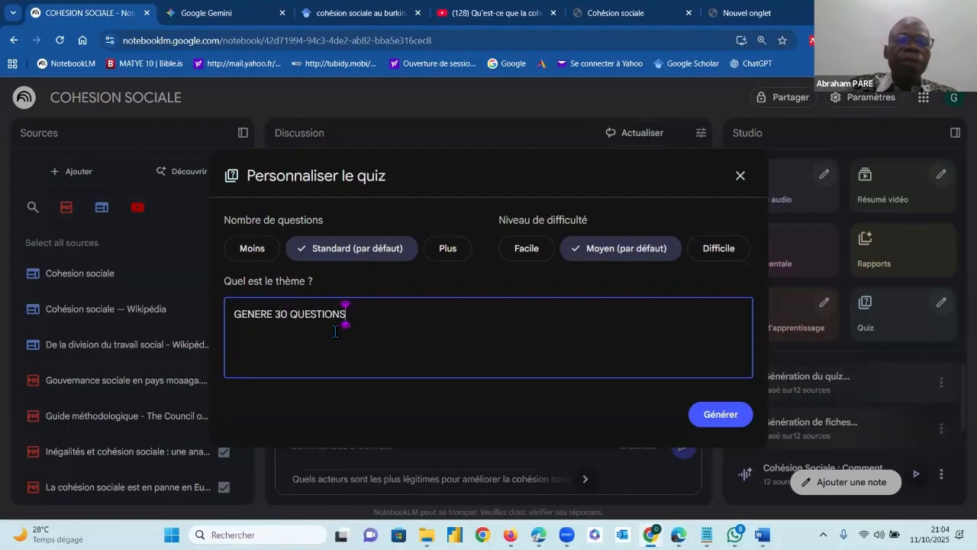
type(" U")
key("BackSpace")
type("SU")
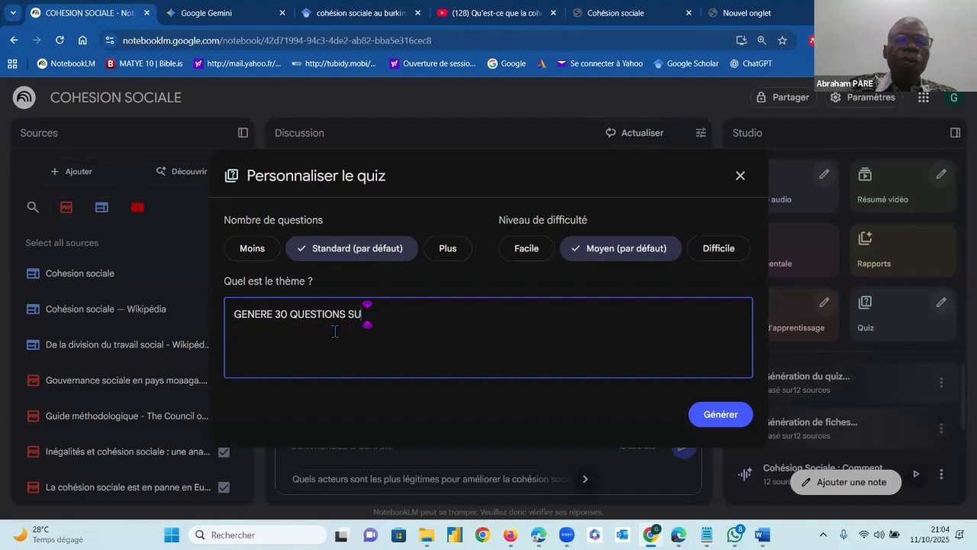
type("R LA COMPREH")
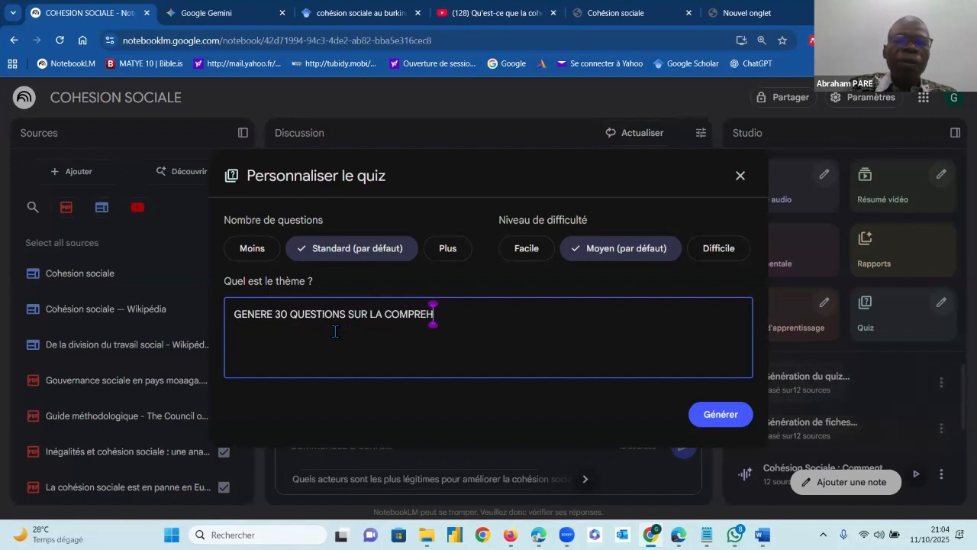
type("ENSION DE LA")
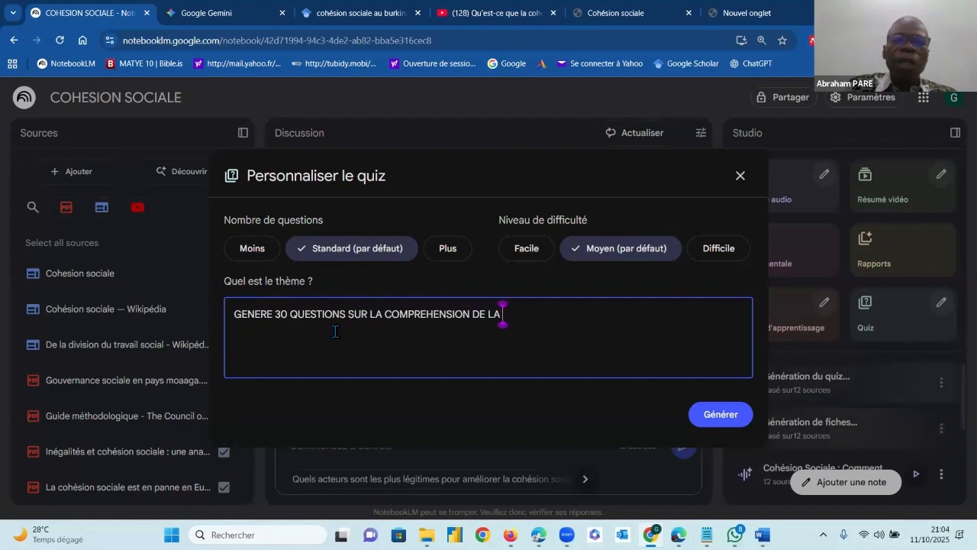
type(" CO")
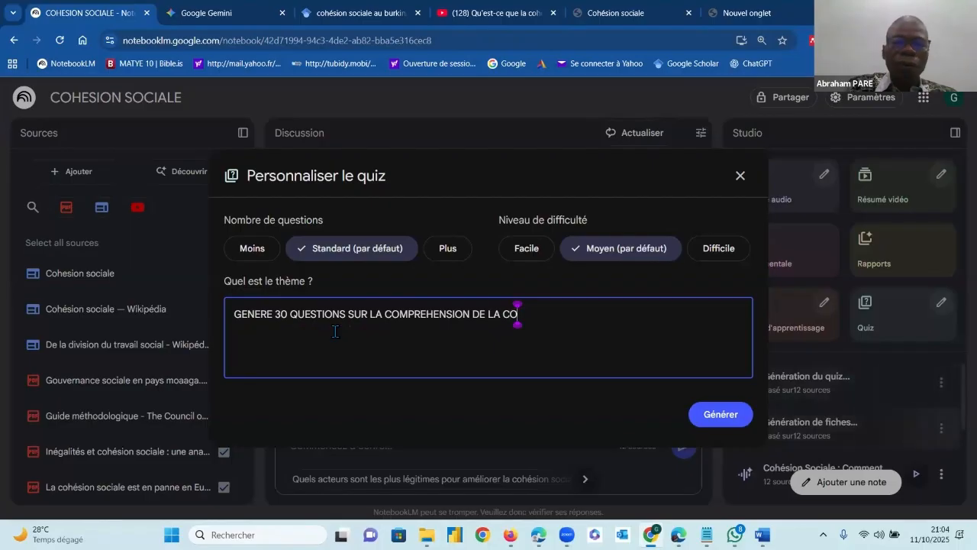
type("HESION SOCIALE")
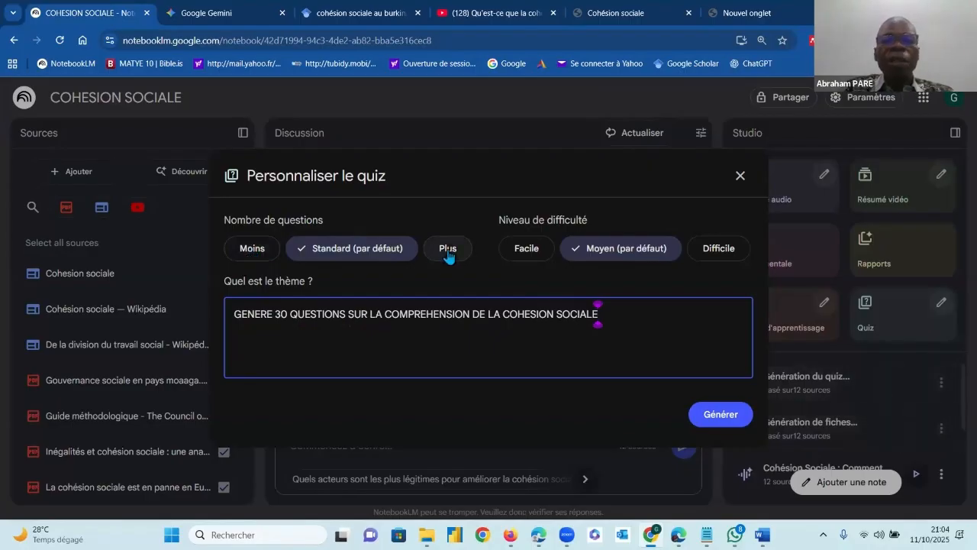
Set the quiz difficulty to Difficile and the number of questions to Plus, and generate the customized quiz
left_click(530, 254)
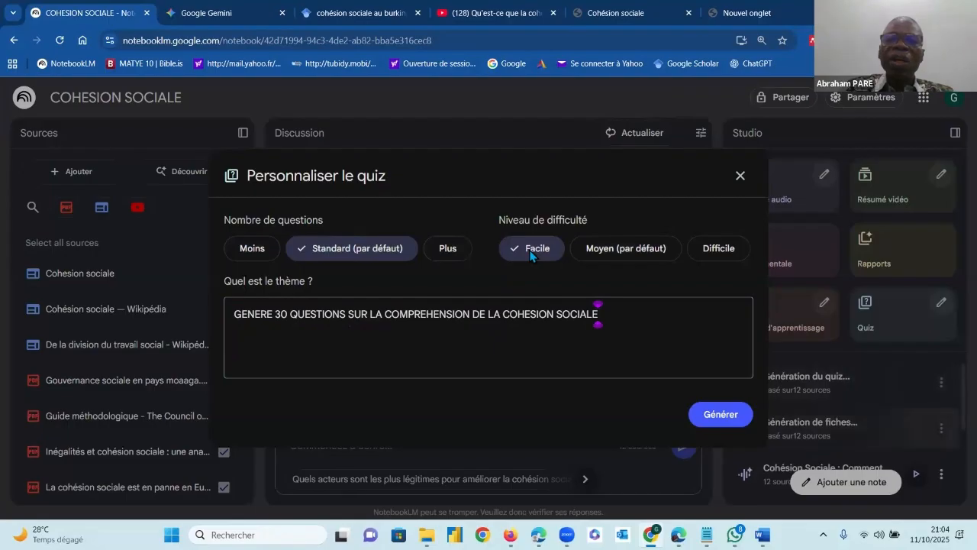
left_click(611, 258)
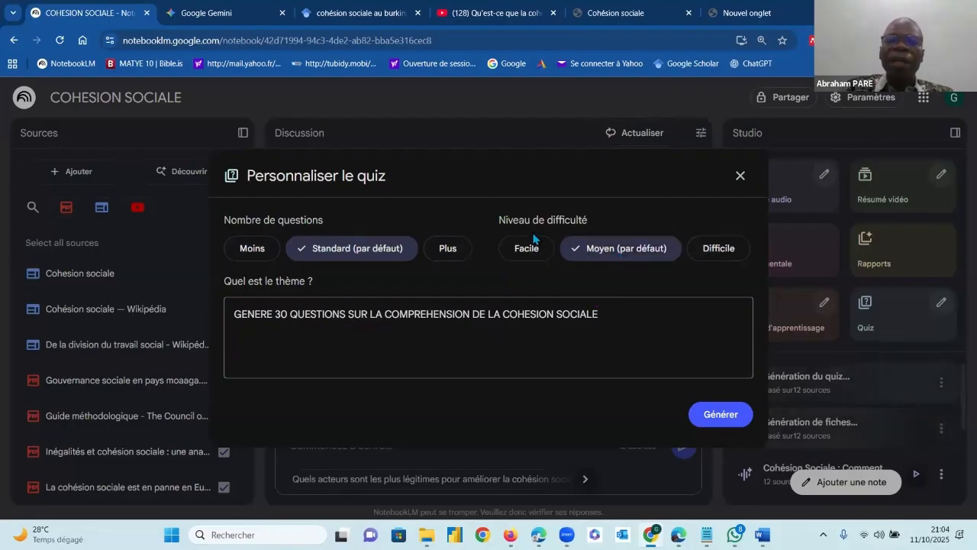
left_click_drag(499, 222, 724, 252)
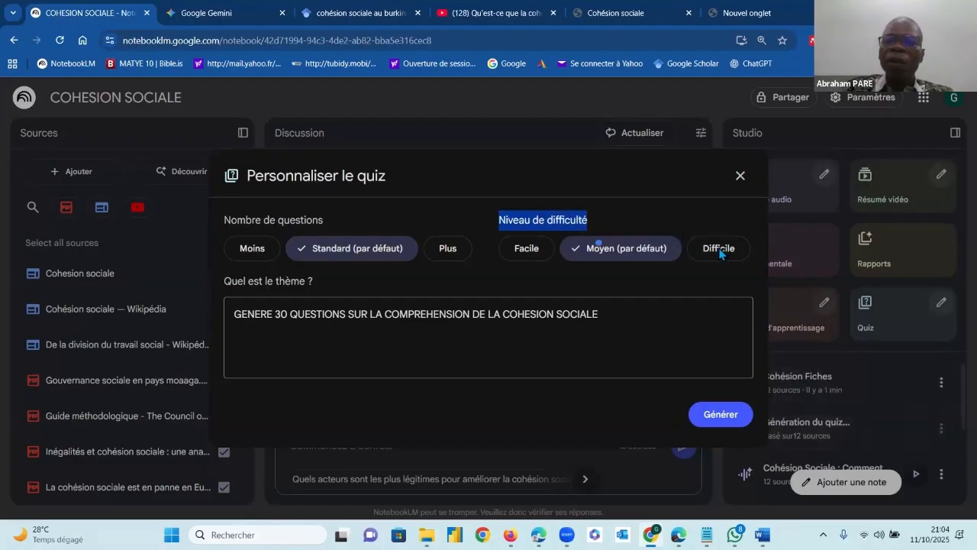
left_click(539, 252)
left_click(711, 251)
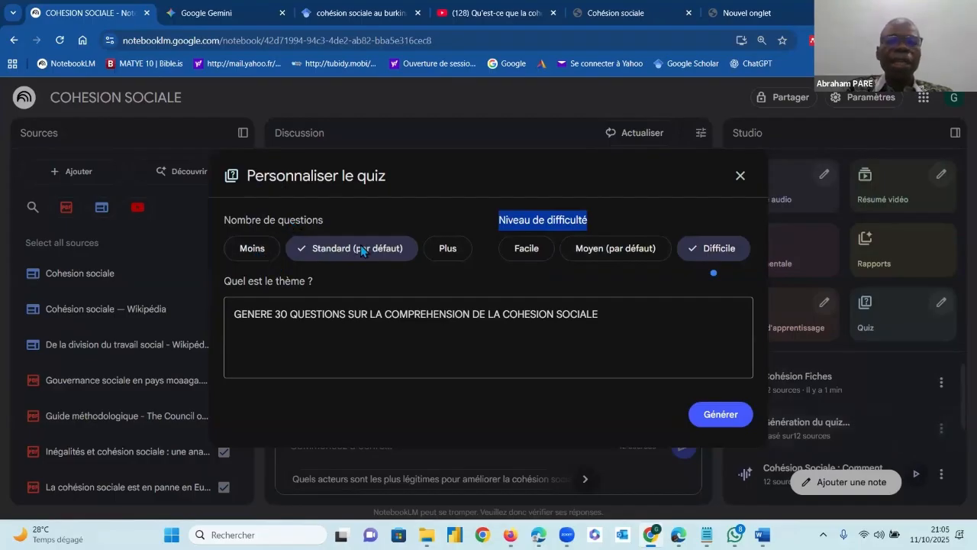
left_click(447, 250)
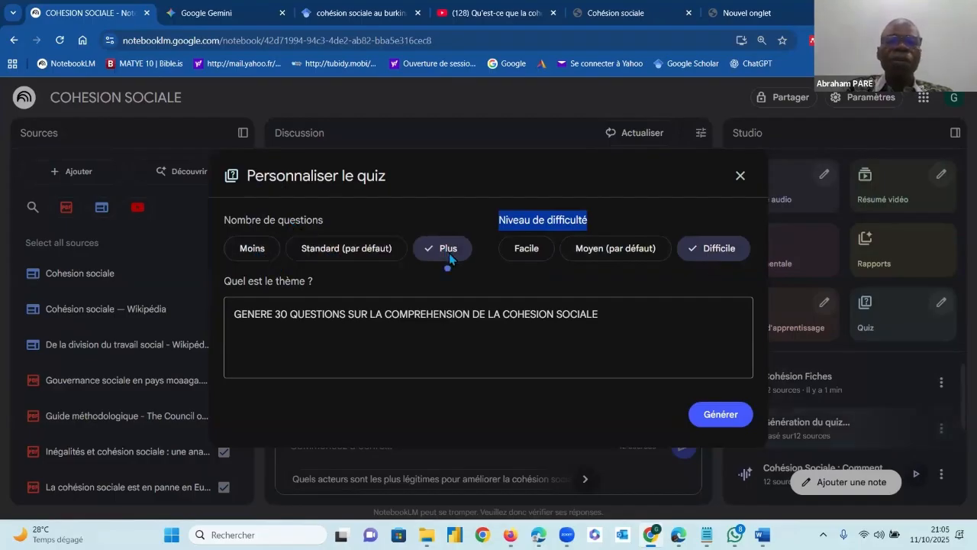
left_click(721, 414)
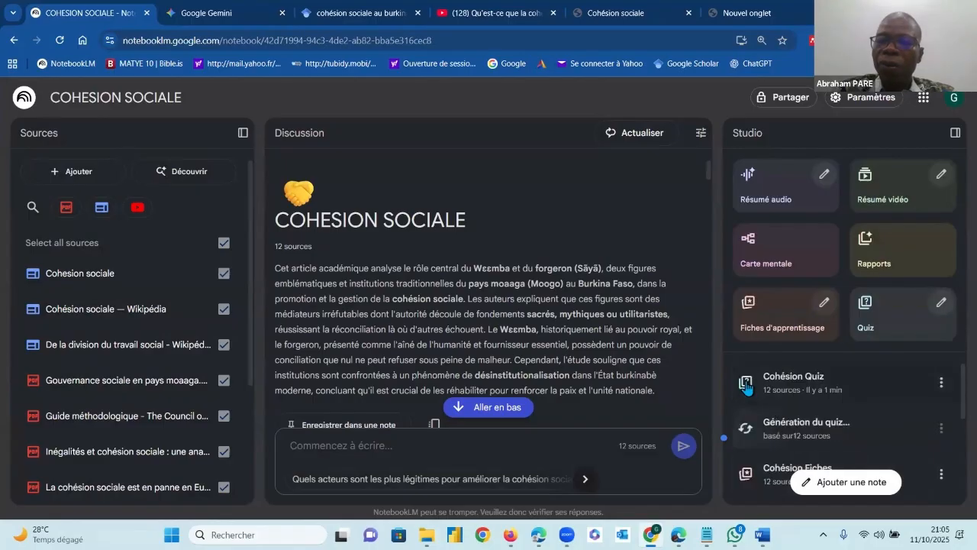
Open the generated Cohésion Quiz and read through its first question and all the answer options
left_click(941, 384)
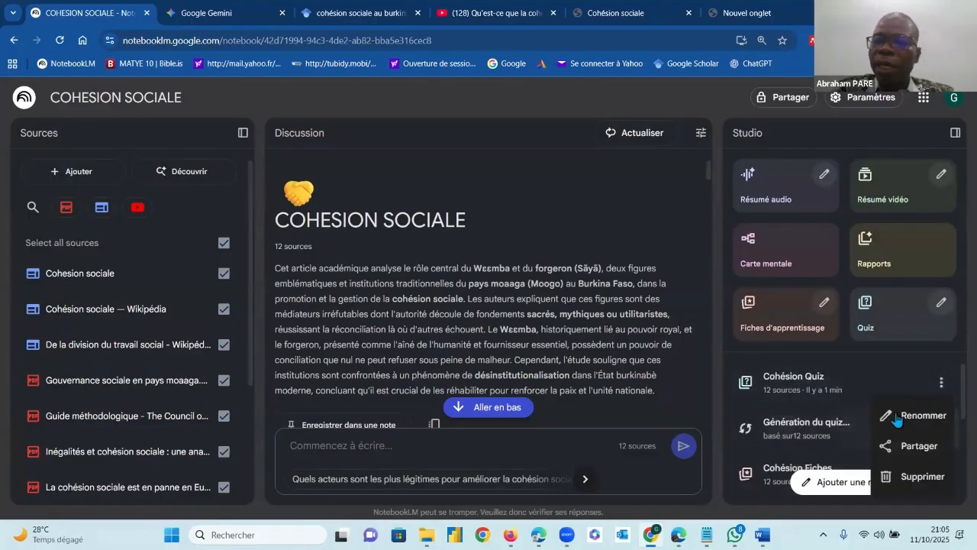
left_click(809, 398)
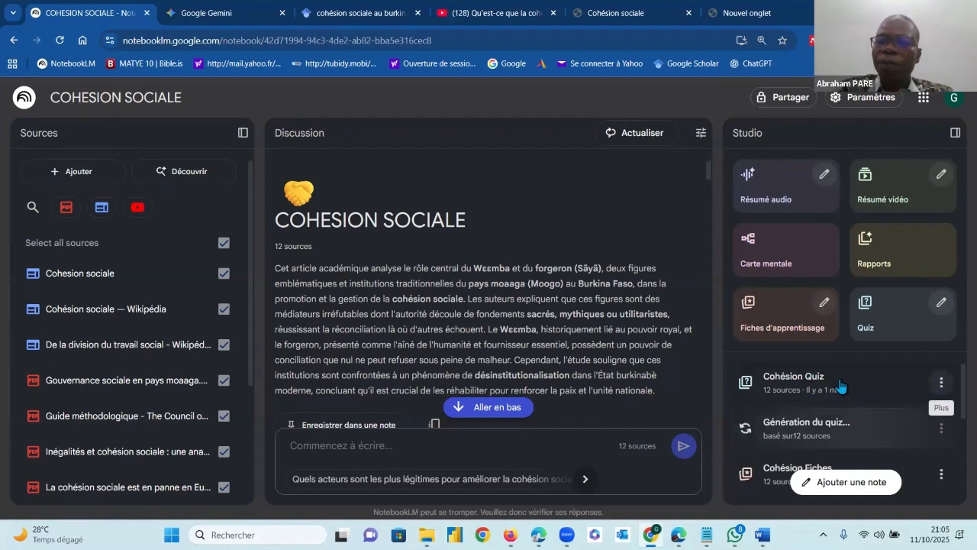
left_click(807, 385)
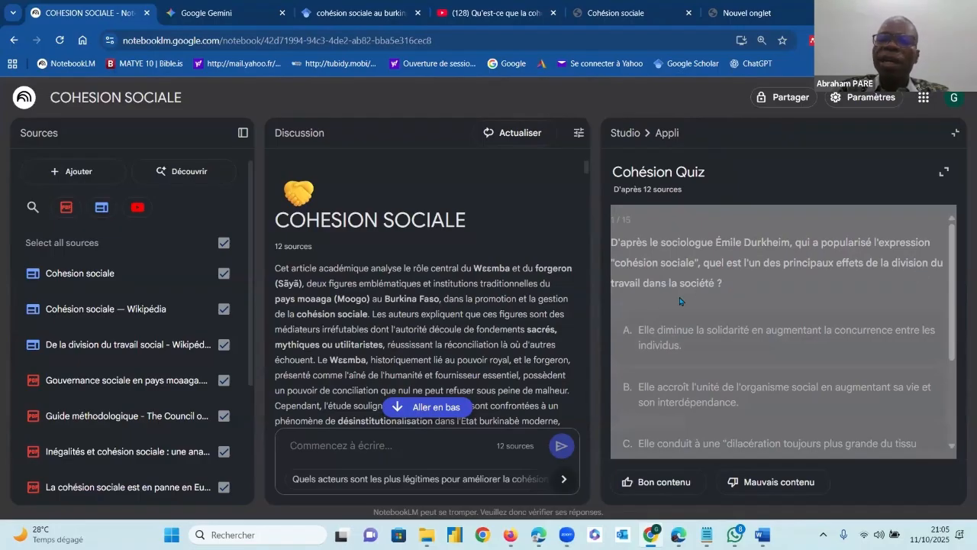
left_click_drag(951, 288, 951, 333)
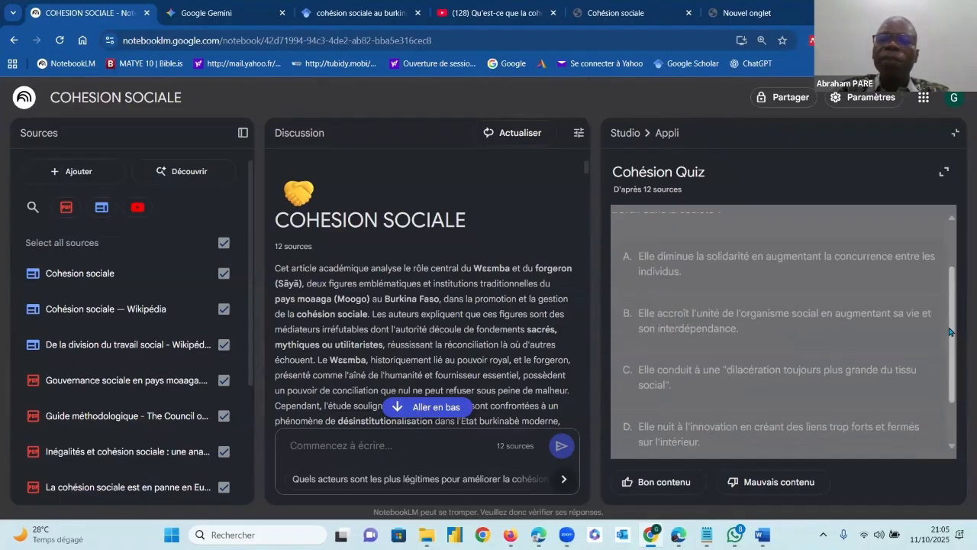
scroll(951, 338, "down", 1)
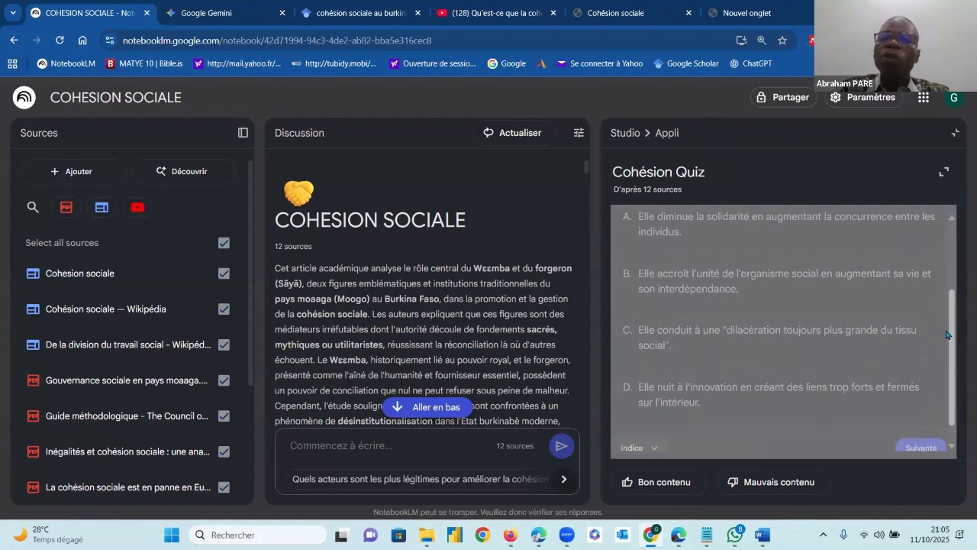
left_click_drag(949, 342, 949, 352)
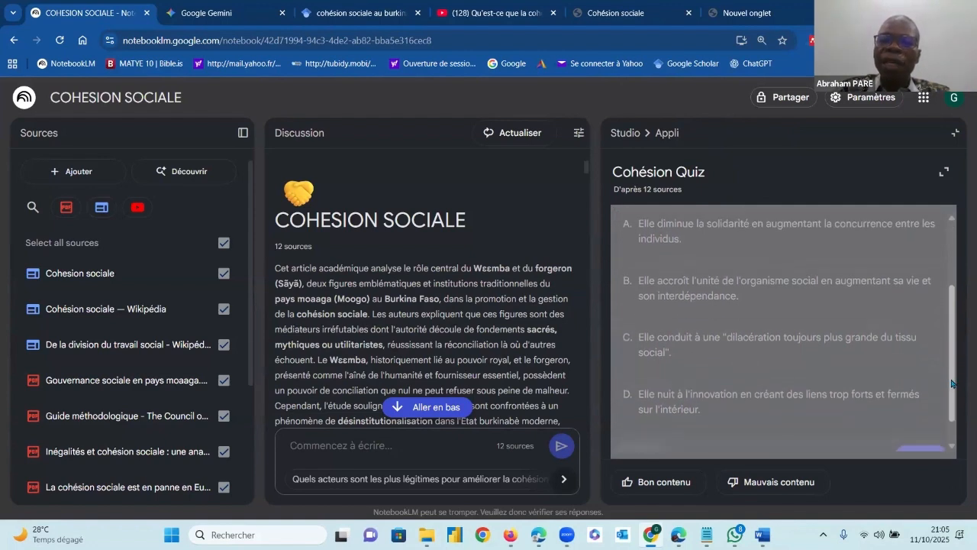
scroll(952, 384, "down", 1)
left_click_drag(951, 358, 950, 323)
scroll(764, 367, "down", 2)
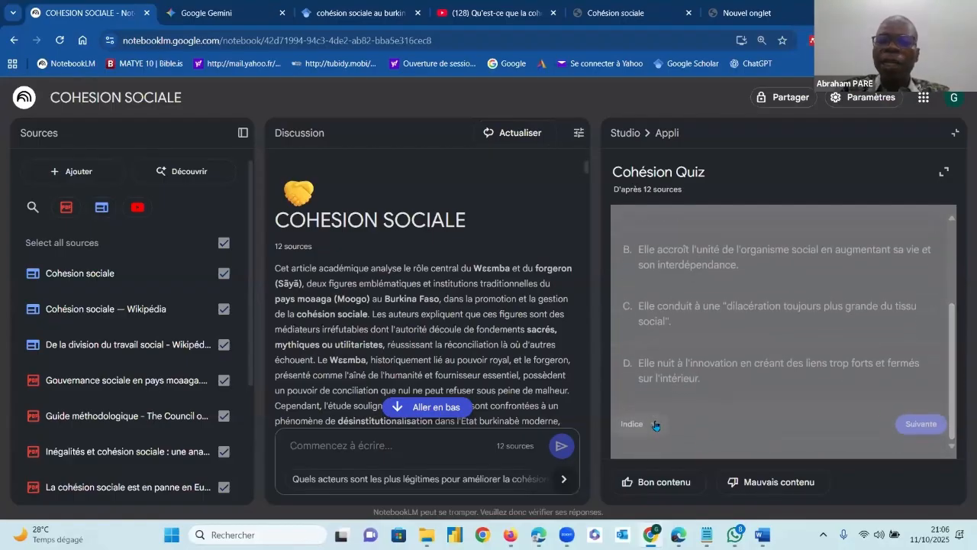
Answer the first quiz question with option B, "Elle accroît l'unité de l'organisme social…", and go to the following question
left_click(655, 424)
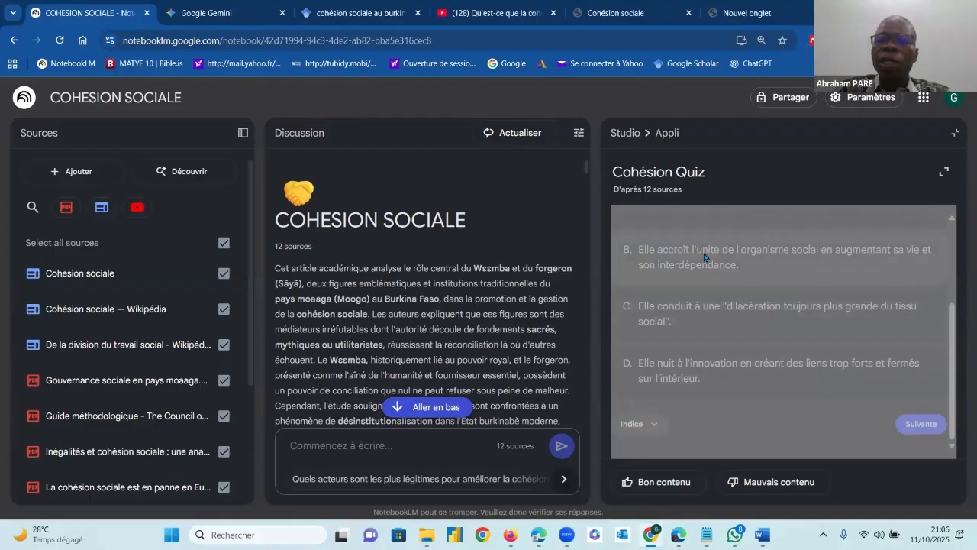
left_click(705, 258)
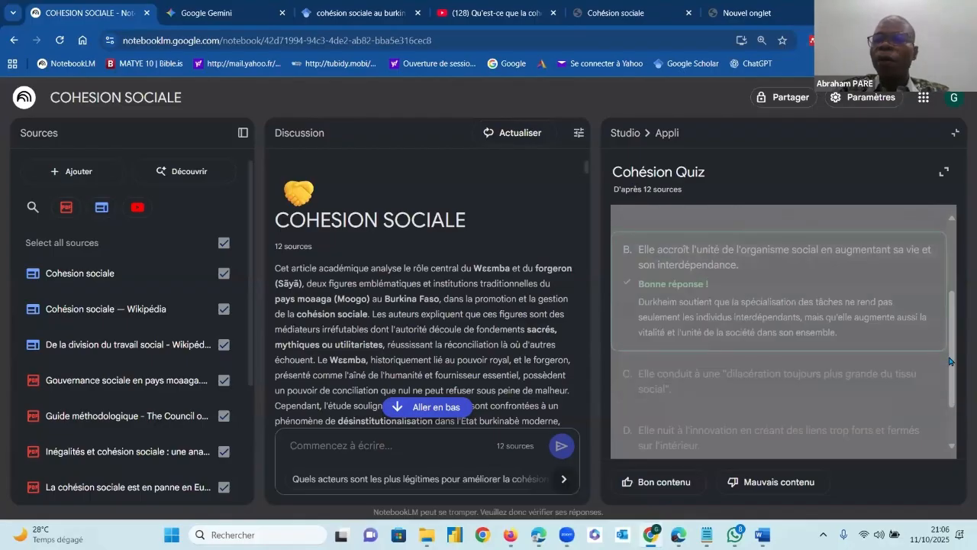
left_click_drag(951, 361, 960, 445)
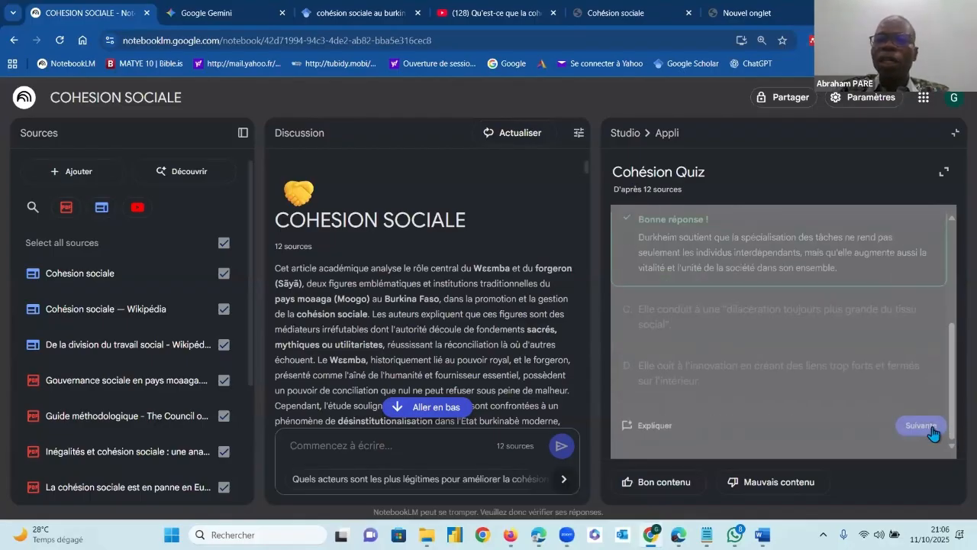
left_click(934, 430)
Answer the second quiz question with option A, "Le rapport inter-déciles", and review the explanations below it
scroll(708, 356, "down", 3)
left_click(693, 260)
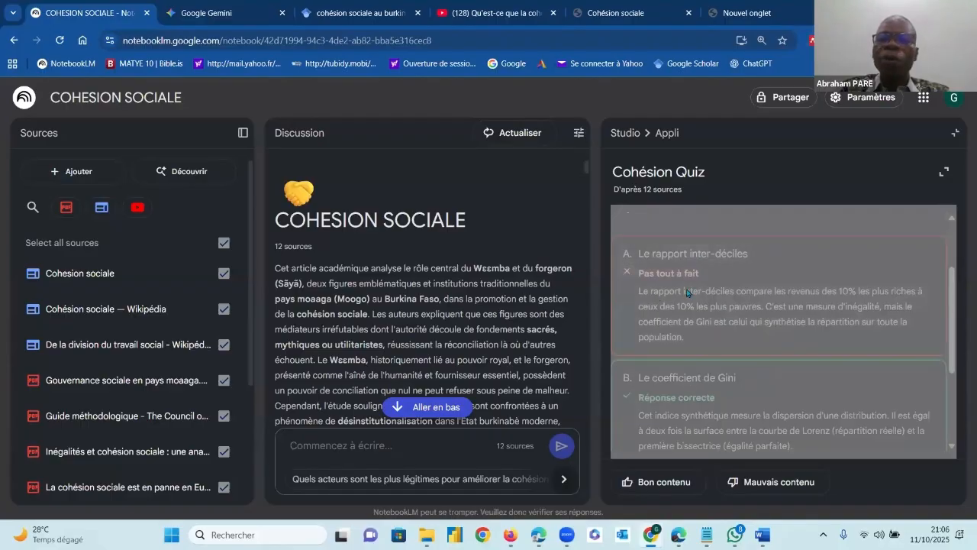
scroll(687, 293, "down", 2)
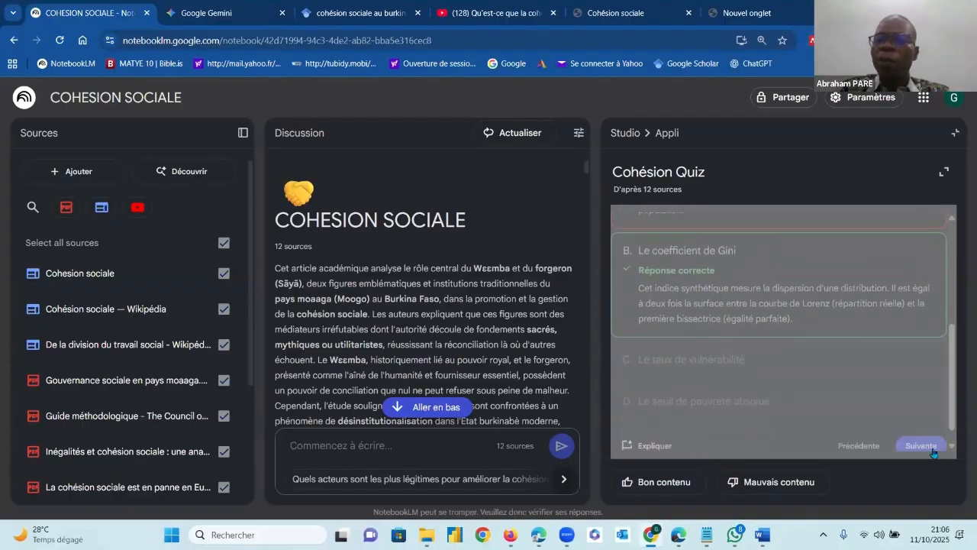
Go to the third question of the Cohésion Quiz, read through its answer options, and close the quiz
left_click(932, 450)
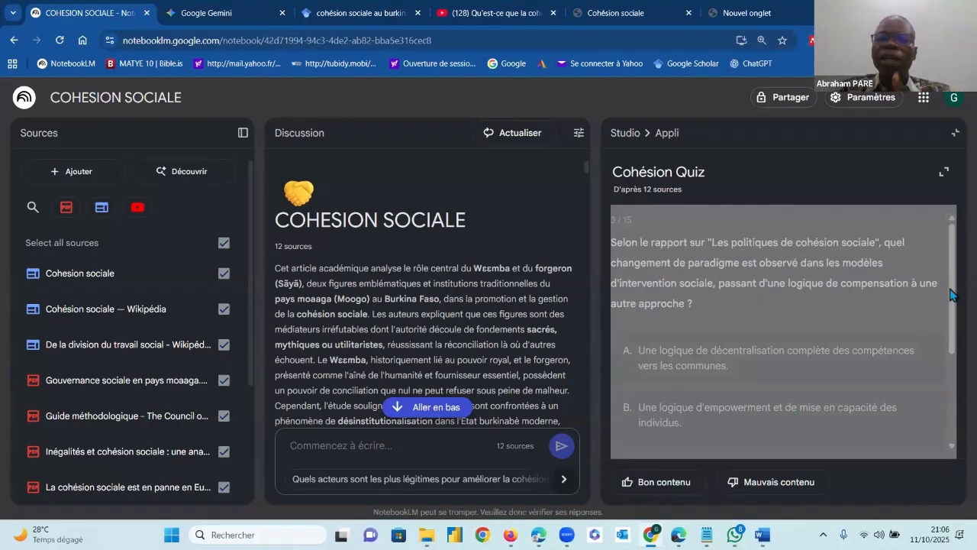
left_click(955, 418)
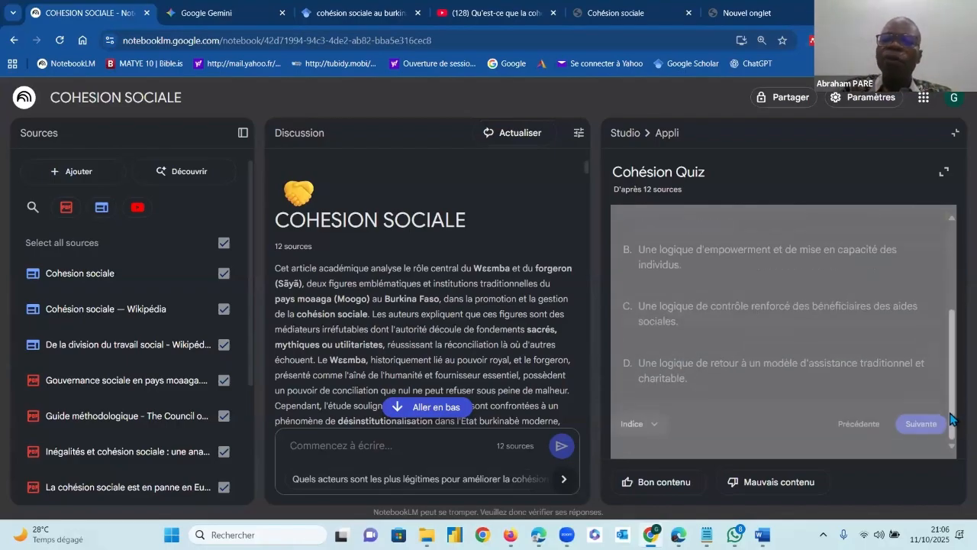
left_click(955, 133)
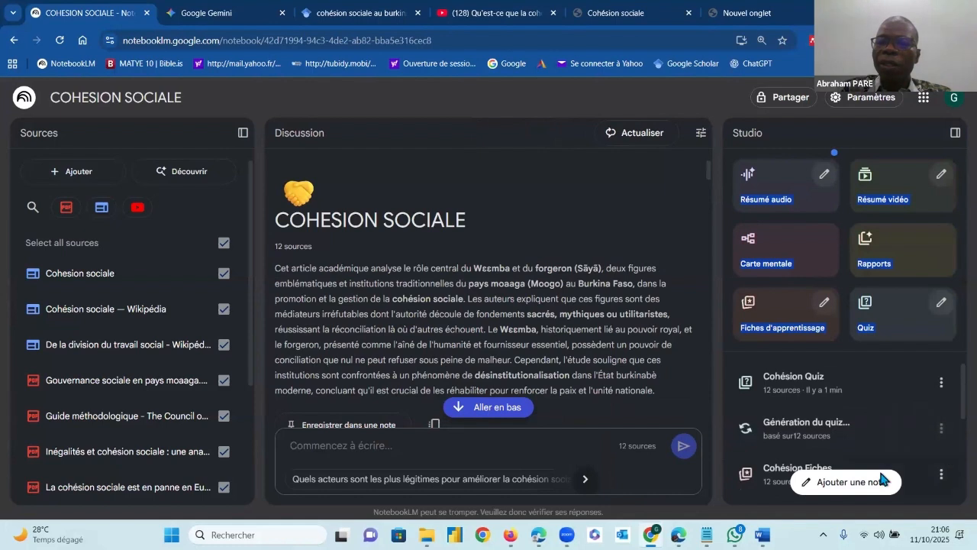
Open the Cohésion Fiches flashcards, browse the questions up to the ninth card, then close them and look through the Studio outputs
left_click(827, 472)
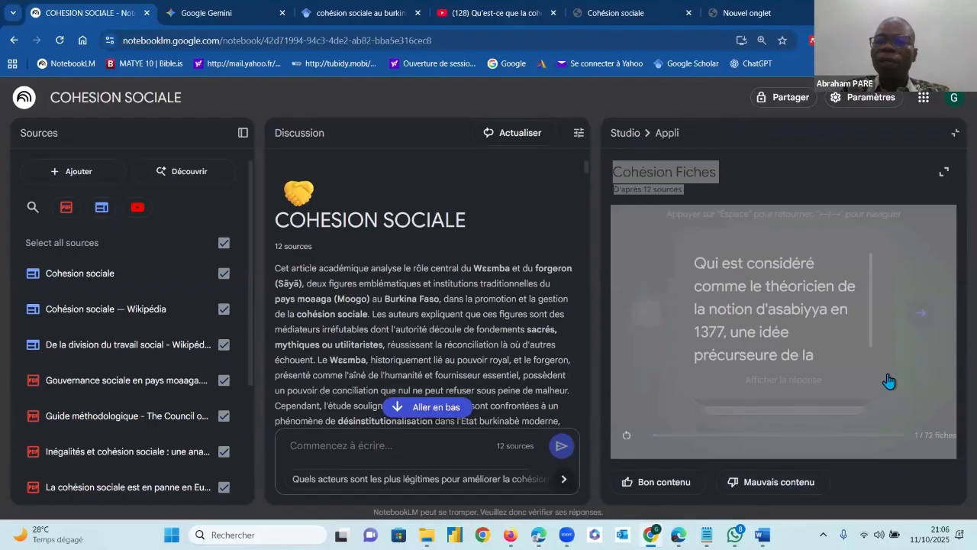
left_click(922, 315)
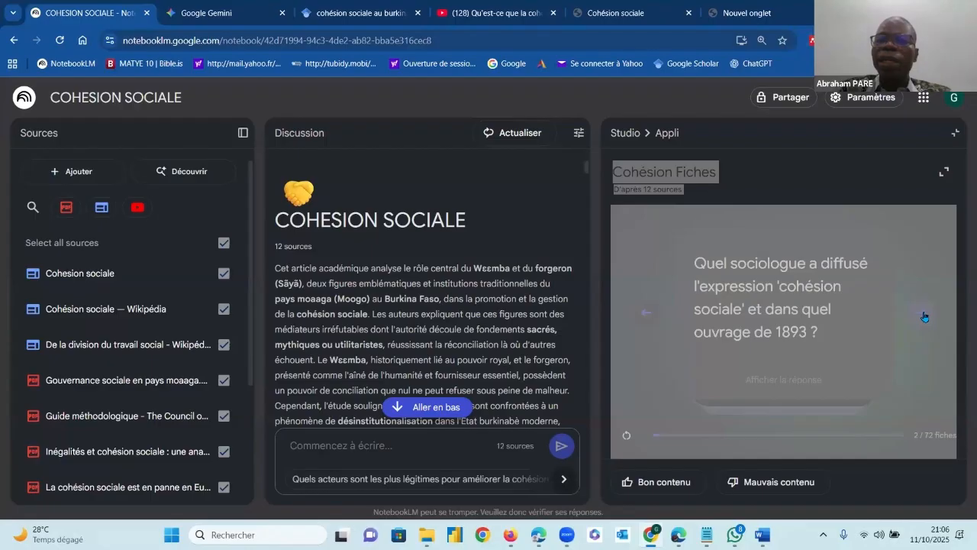
left_click(924, 316)
left_click(924, 317)
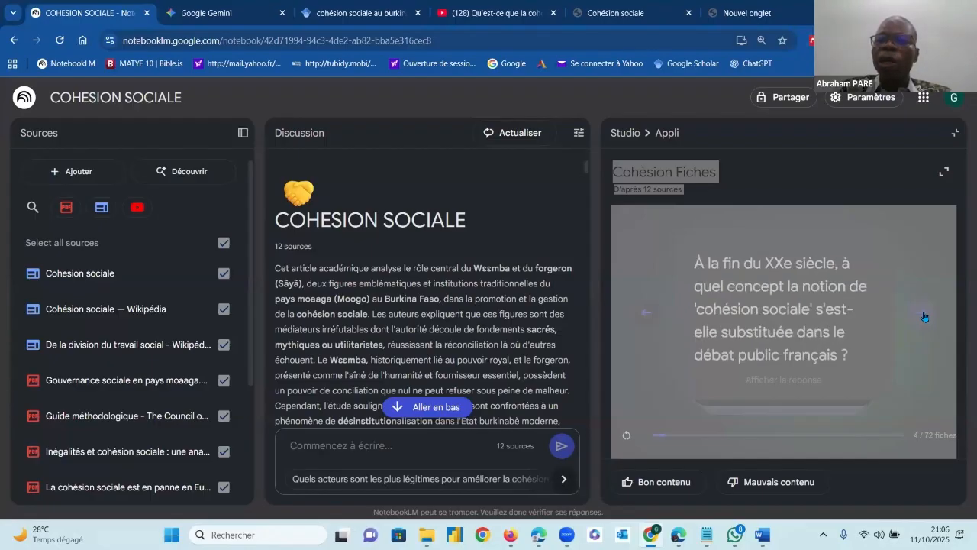
left_click(924, 317)
left_click(924, 316)
left_click(924, 316)
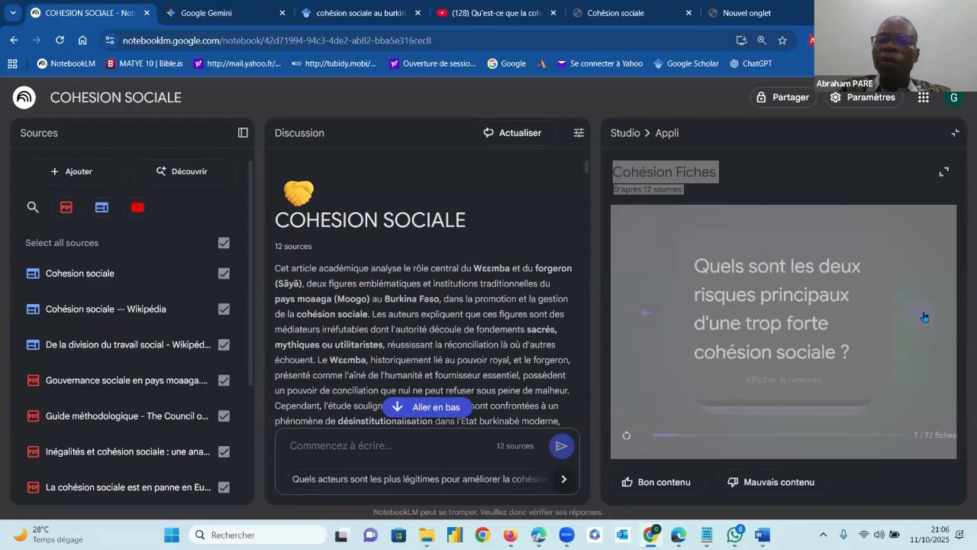
left_click(924, 316)
left_click(924, 316)
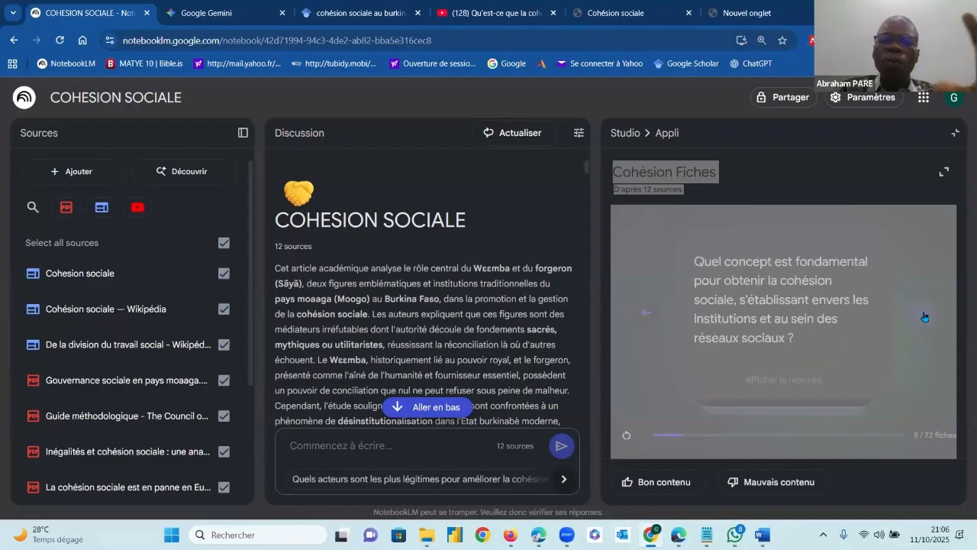
left_click(955, 133)
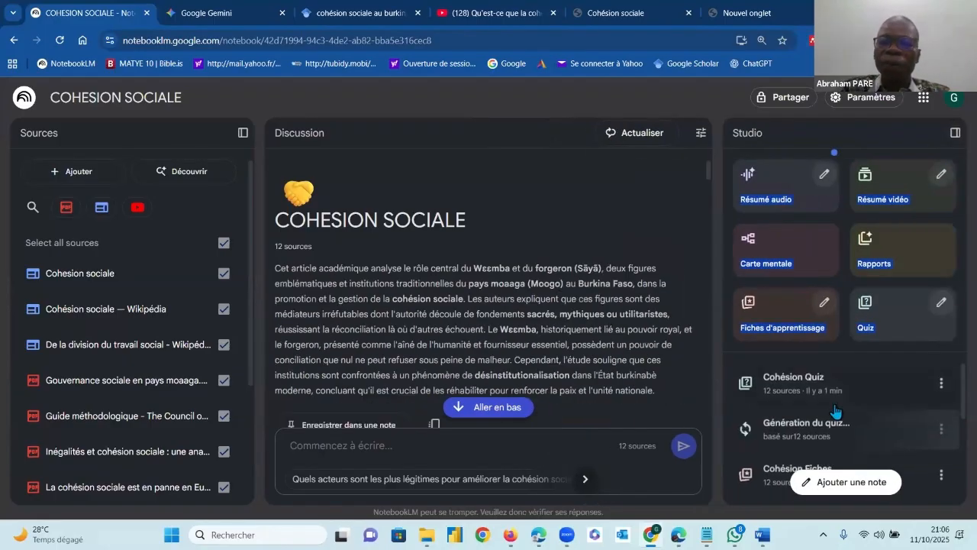
scroll(836, 413, "down", 5)
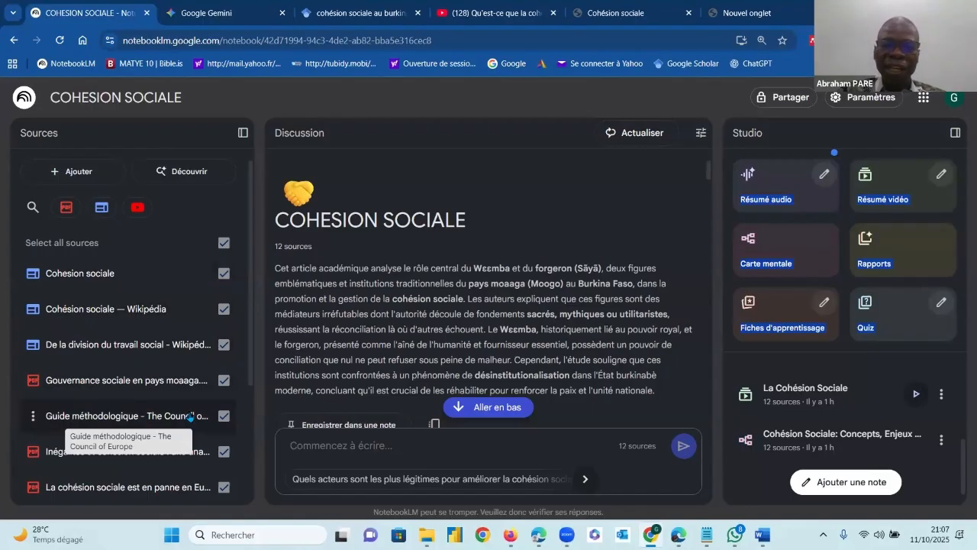
Search the Web for new notebook sources on the topic "COHESION SOCIALE"
left_click(191, 174)
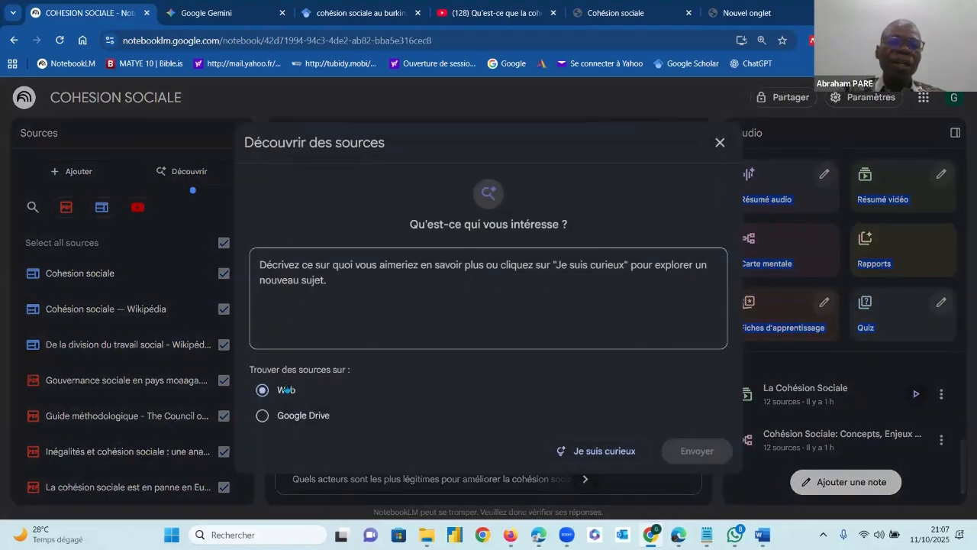
left_click(316, 338)
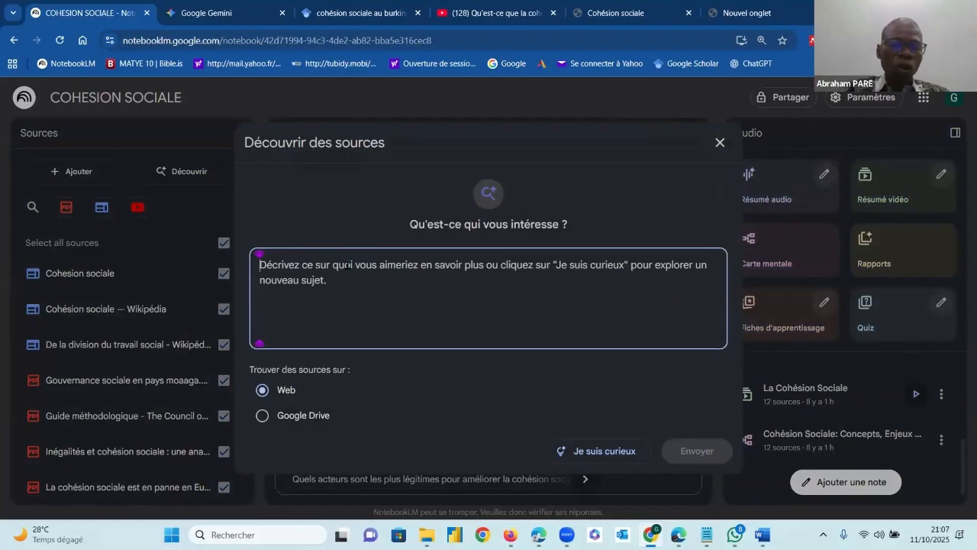
type("SOCIAL")
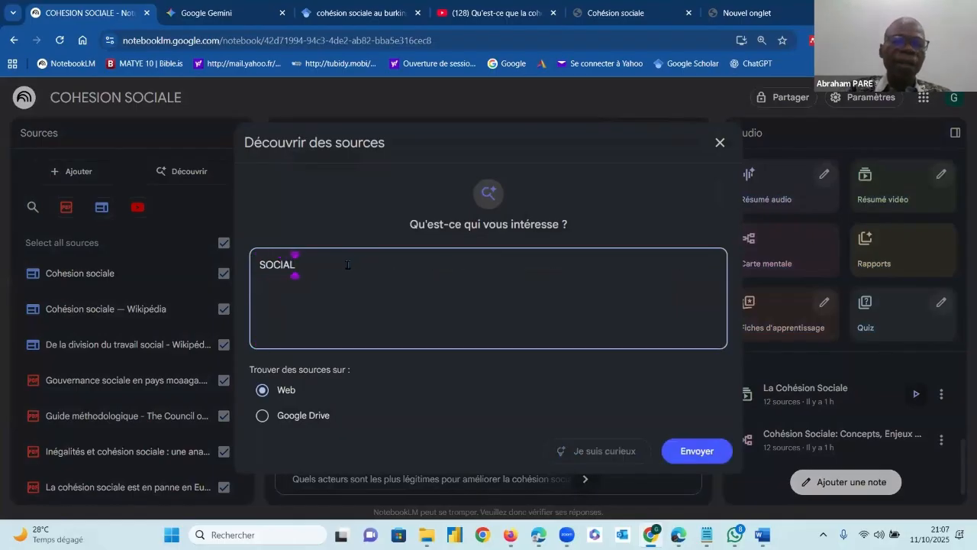
type("E COH")
key("BackSpace")
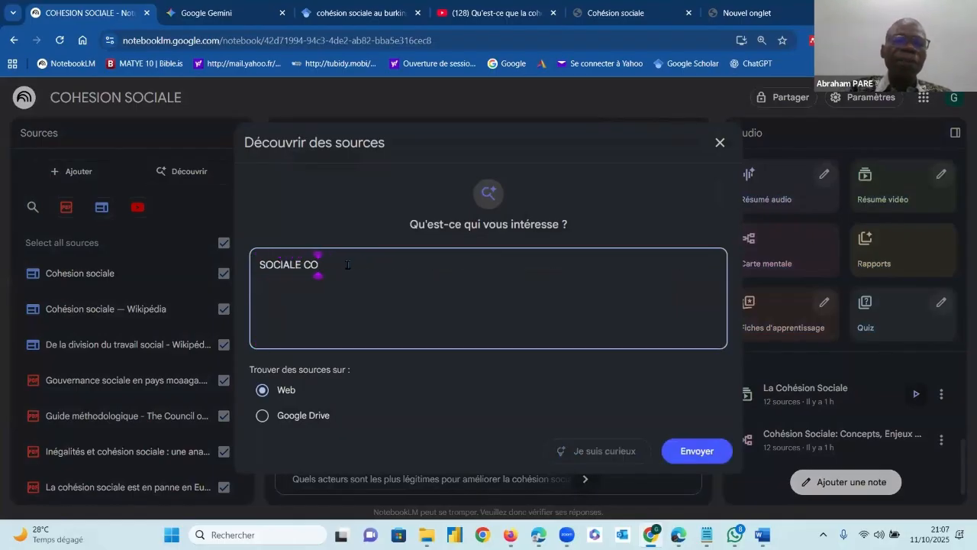
key("BackSpace")
key("BackSpace")
key("BackSpace")
key("BackSpace")
key("BackSpace")
key("BackSpace")
key("BackSpace")
key("BackSpace")
key("BackSpace")
key("BackSpace")
type("SOCI")
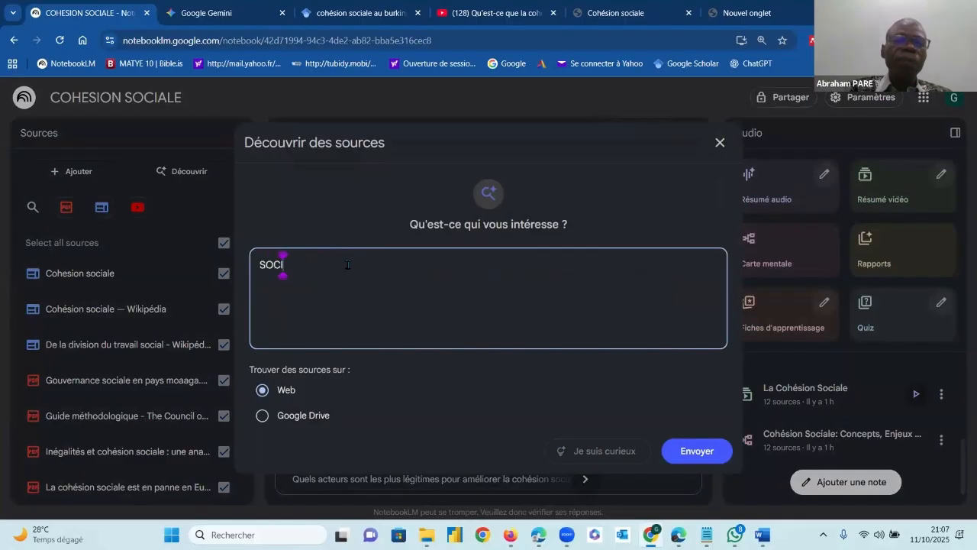
type("ALE")
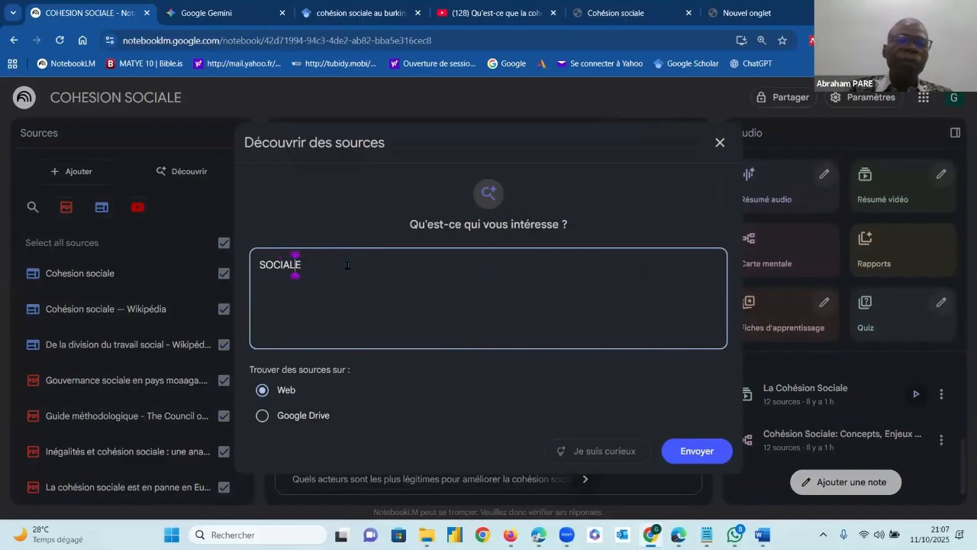
key("Home")
type("CO")
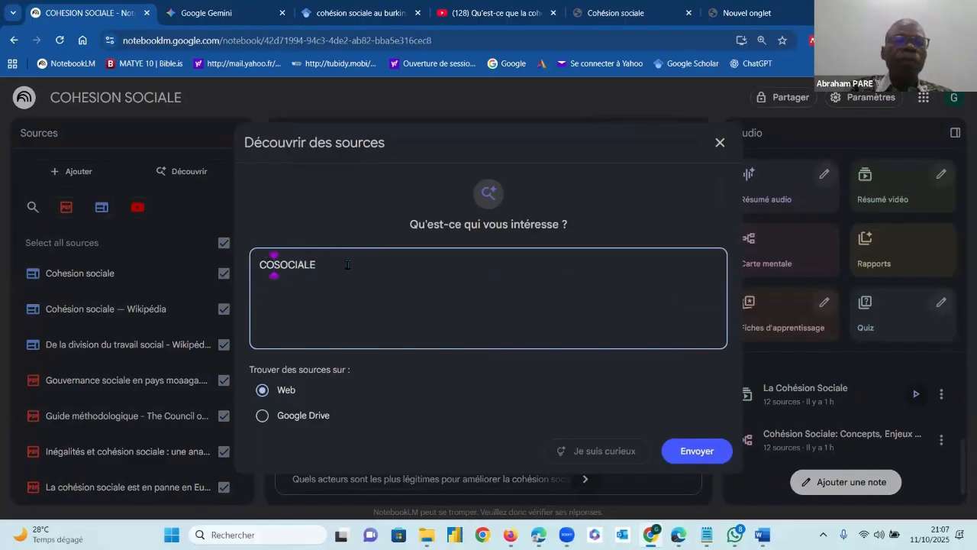
type("HESION")
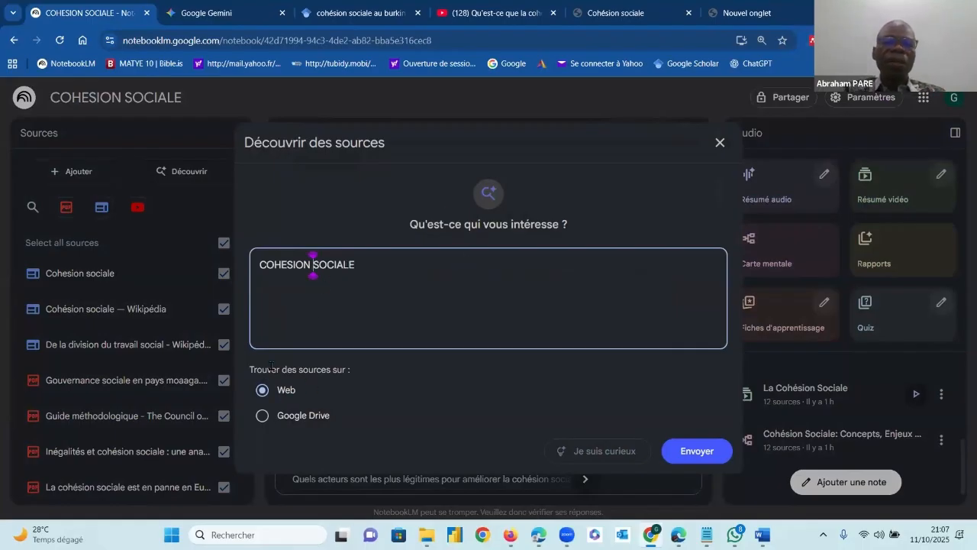
left_click(672, 450)
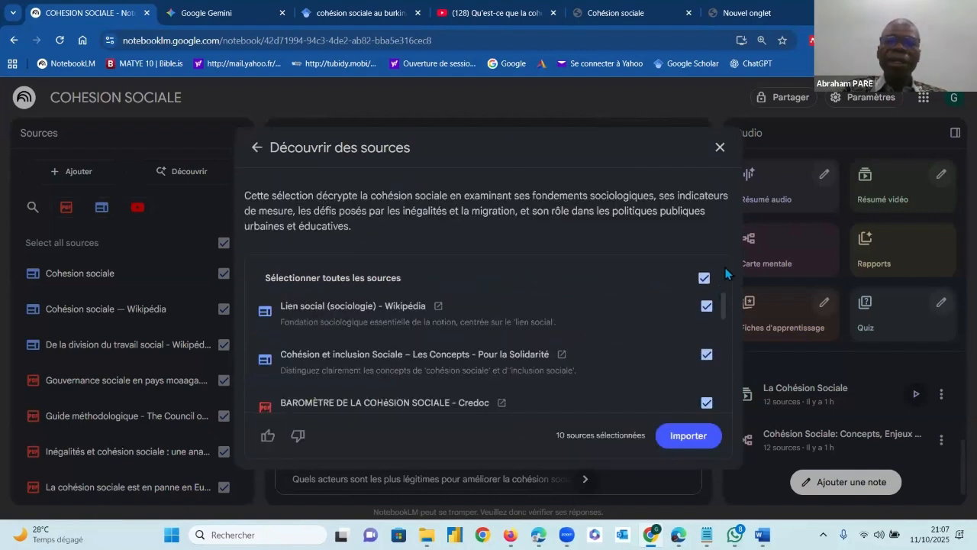
Review the list of suggested sources and deselect all of them
left_click_drag(726, 303, 729, 413)
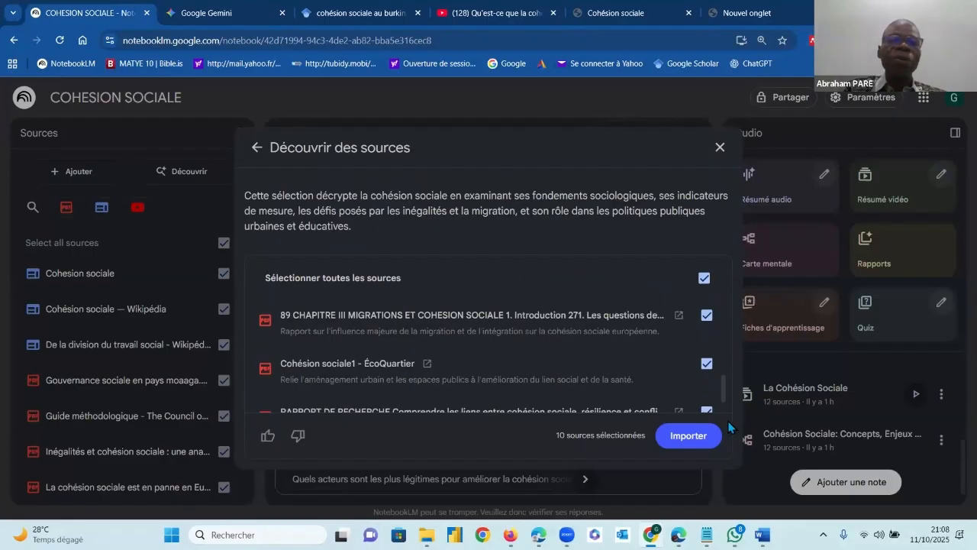
scroll(723, 355, "up", 5)
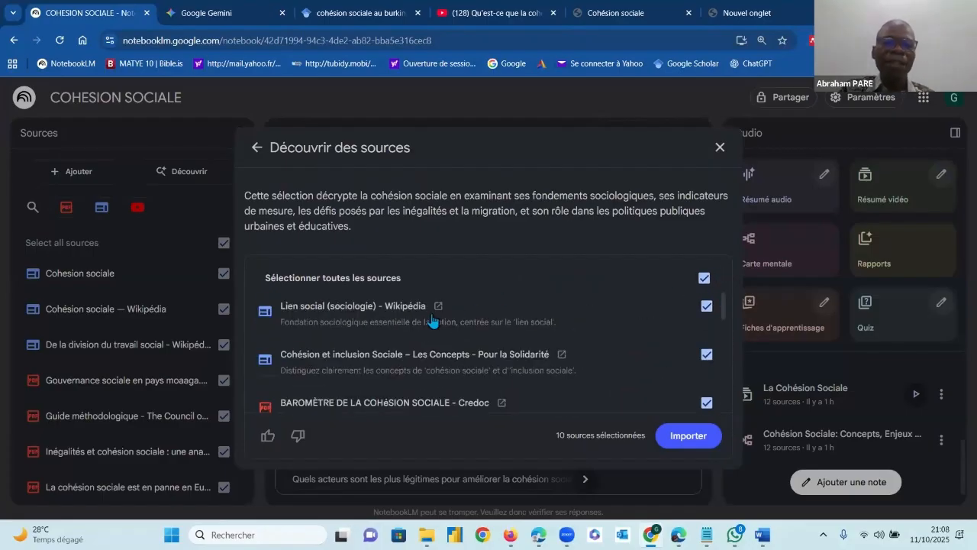
left_click(704, 278)
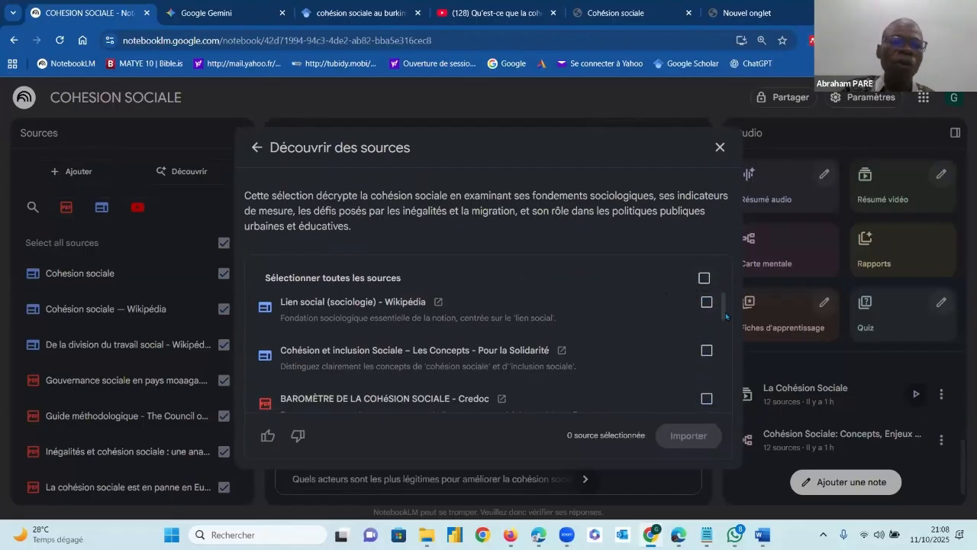
Select the Credoc baromètre, the OFCE inequality paper, the Policy Center page and "Le 9e rapport sur la cohésion", and import them into the notebook
left_click_drag(725, 313, 726, 324)
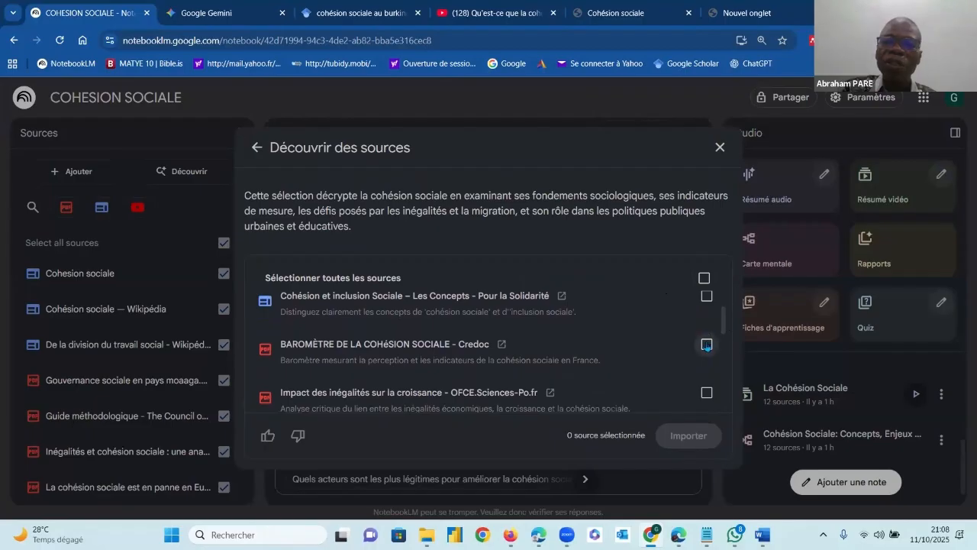
left_click(707, 345)
scroll(708, 329, "down", 1)
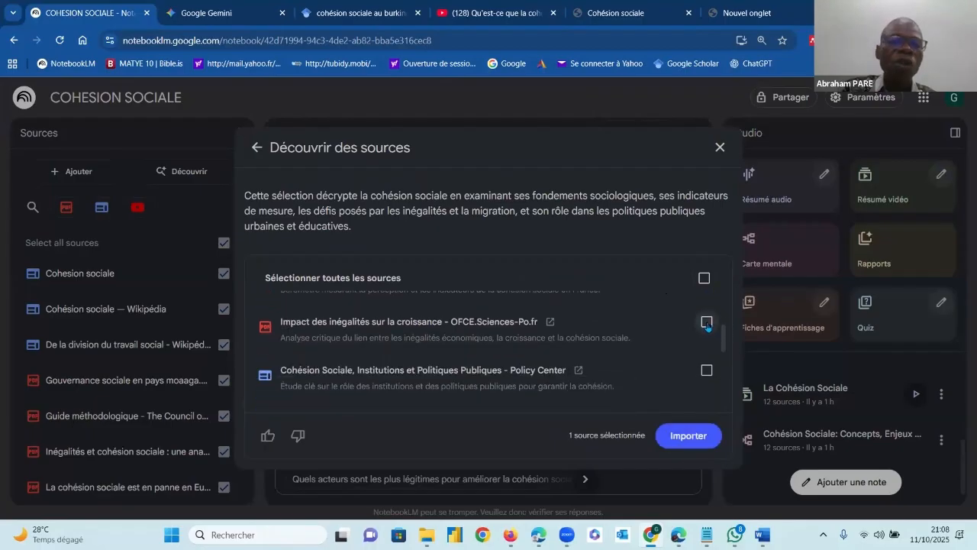
left_click(707, 324)
scroll(721, 341, "down", 1)
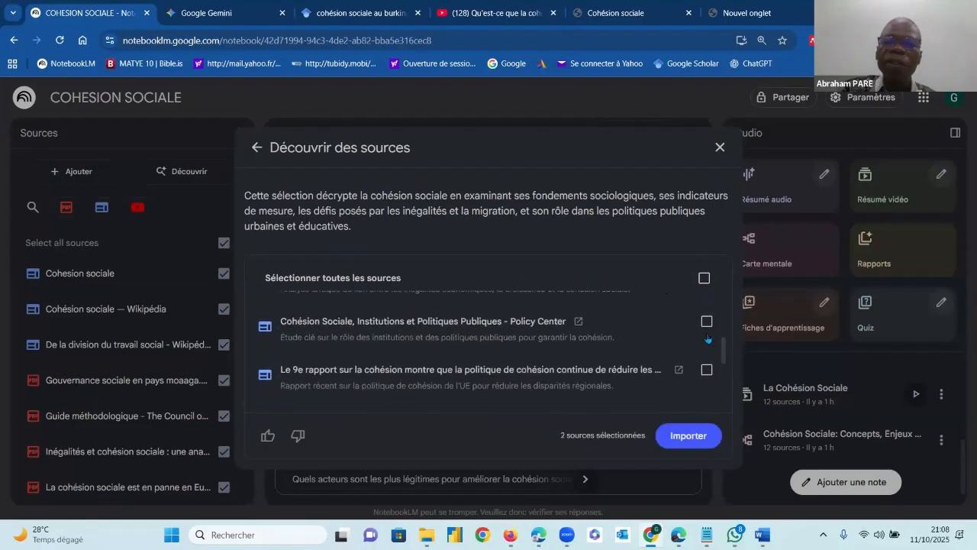
left_click(707, 322)
left_click(707, 370)
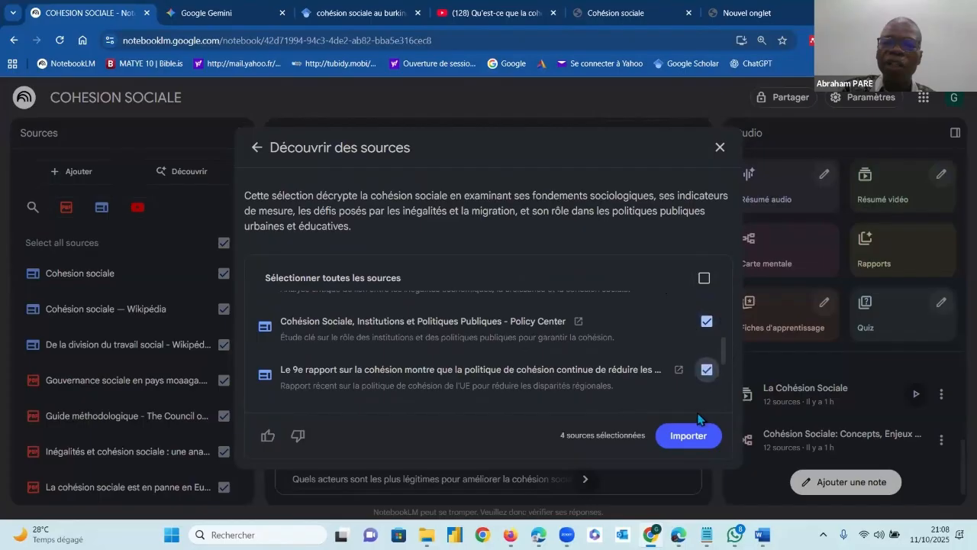
left_click(689, 435)
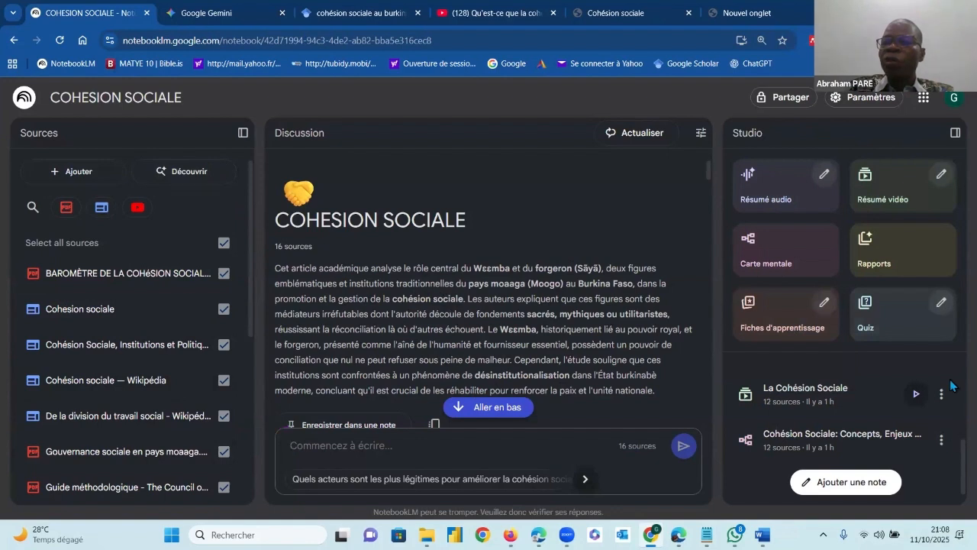
scroll(953, 438, "up", 3)
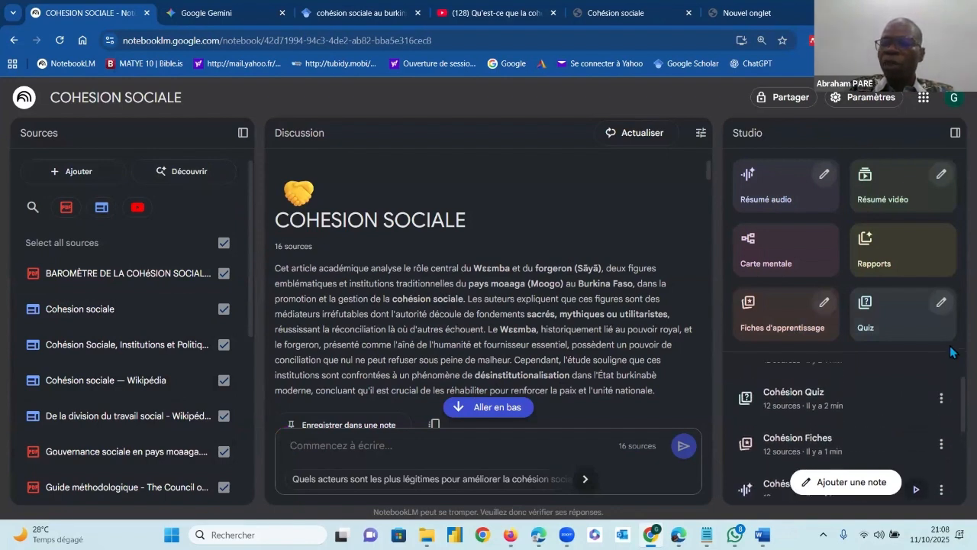
scroll(953, 456, "down", 3)
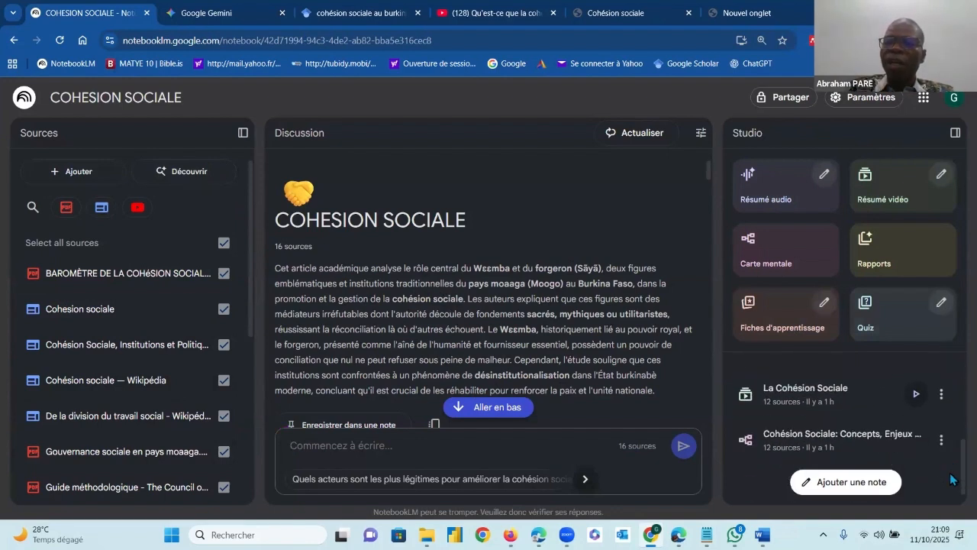
scroll(953, 433, "up", 5)
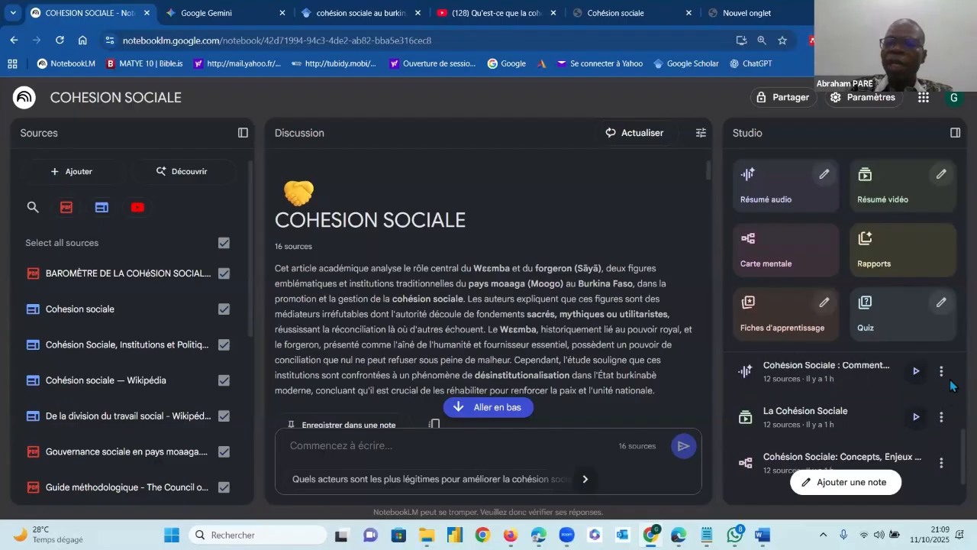
scroll(817, 374, "down", 3)
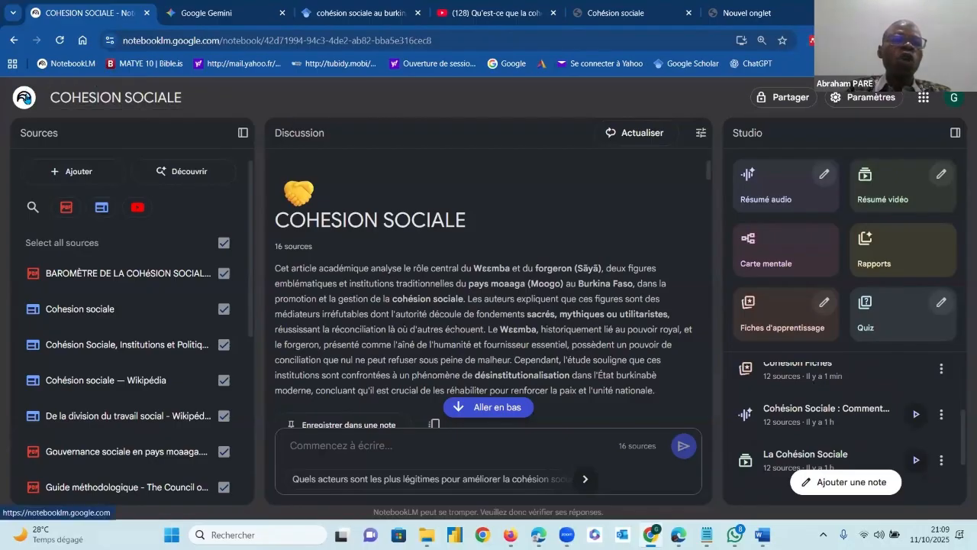
Return to the notebooks overview, create a new notebook, and bring up its options for adding sources
left_click(23, 97)
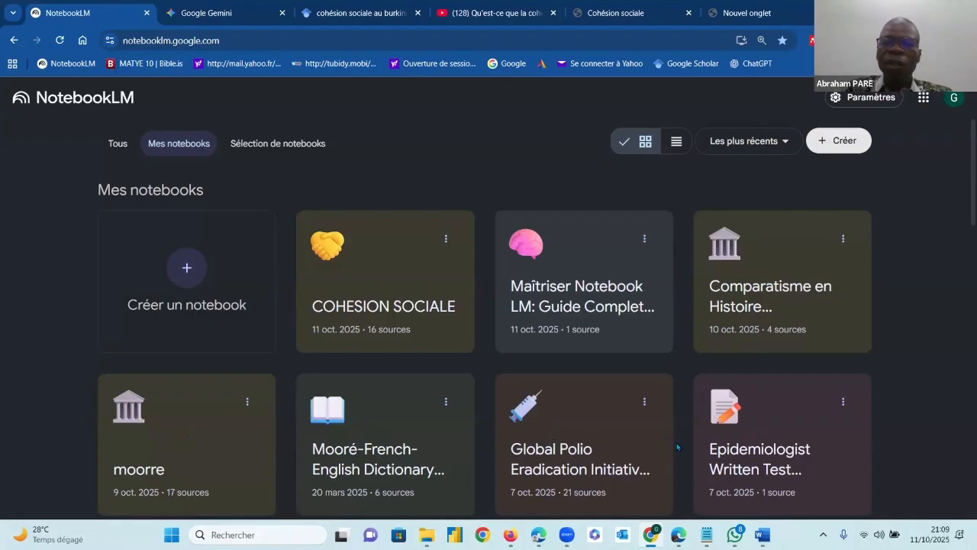
left_click(186, 269)
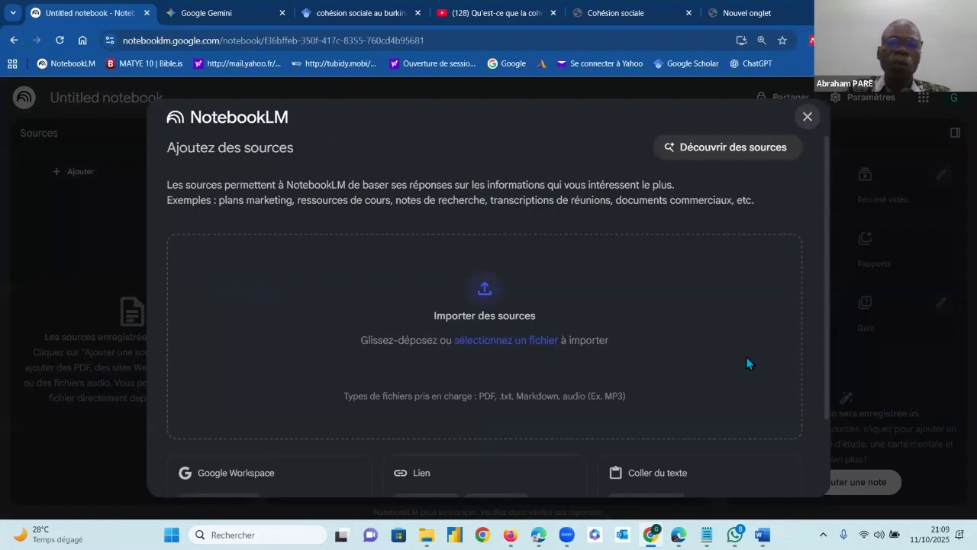
left_click(808, 117)
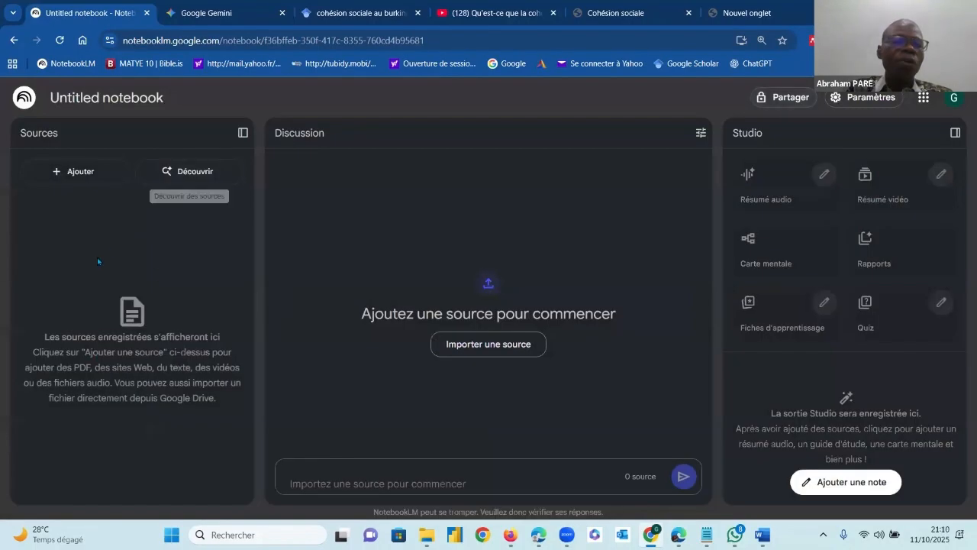
left_click(58, 175)
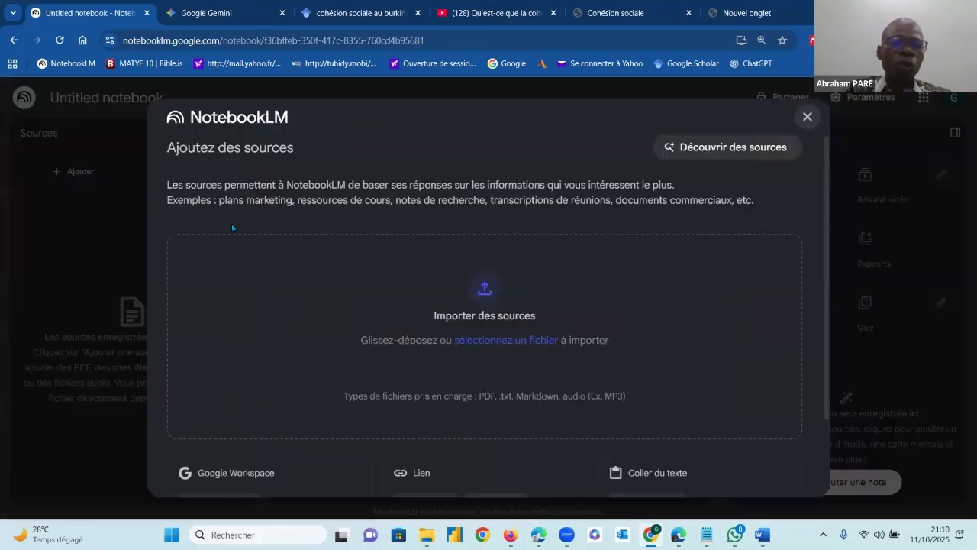
Upload "Gouvernance sociale en pays moaaga.pdf" from the WEBINIAIRE/CAS1 folder as a source, and enter the filler text "FQJDSLKFJDSKFMD" in the chat prompt
left_click(486, 288)
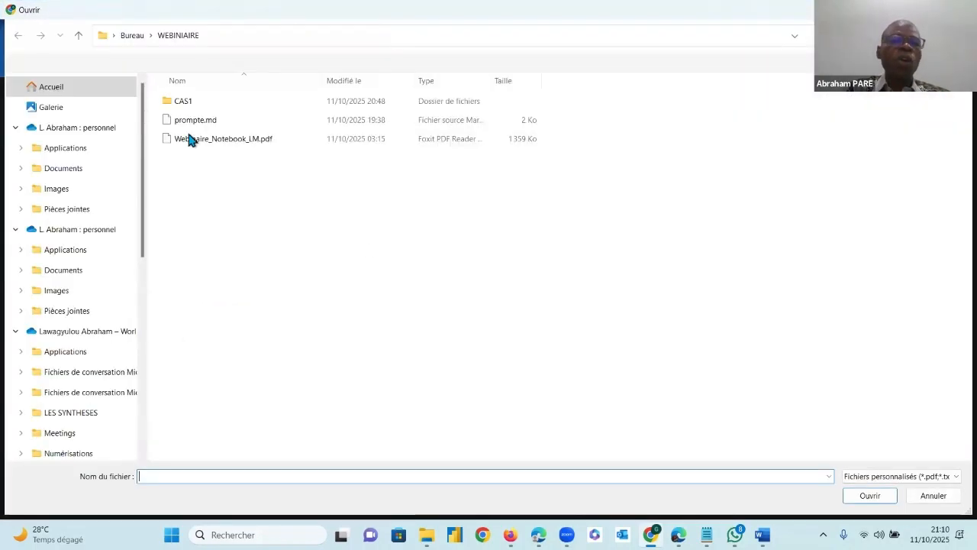
double_click(192, 103)
left_click(206, 119)
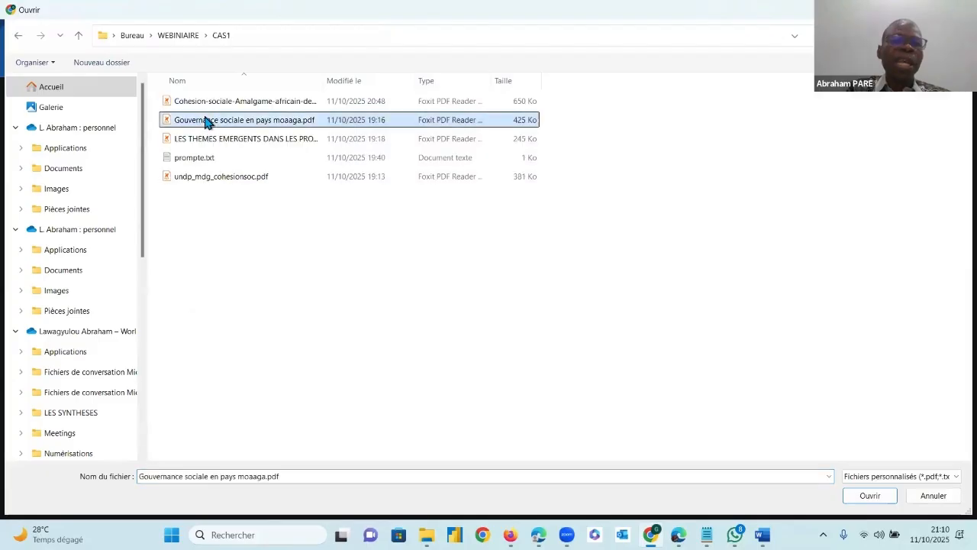
key("Return")
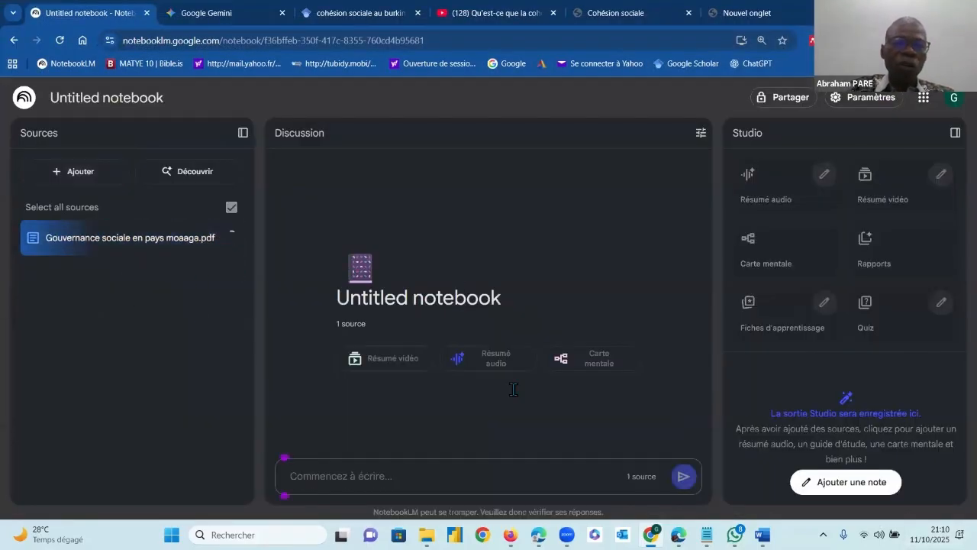
type("FQJDSLKFJDSKFMD")
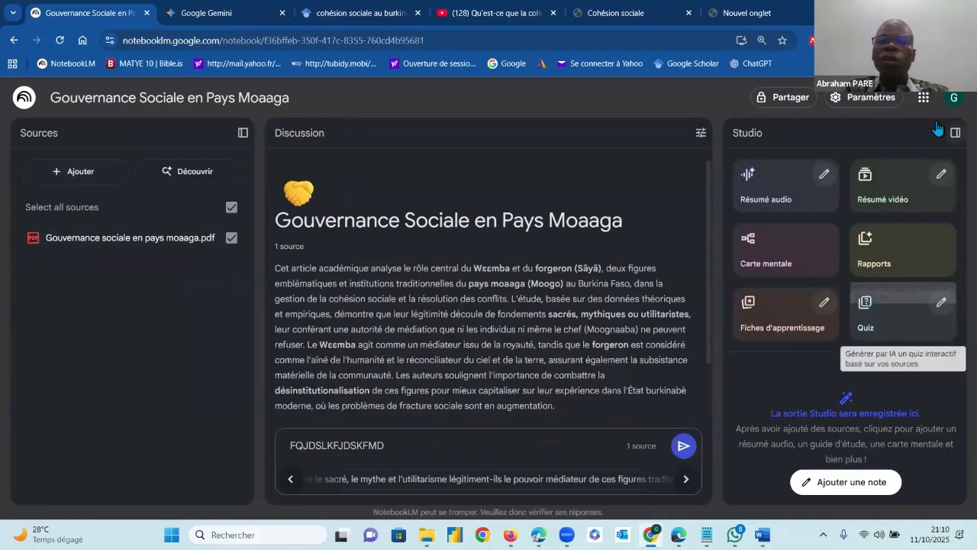
Generate a video summary, an audio summary, a quiz and flashcards from the source, and view the available report formats
left_click(898, 189)
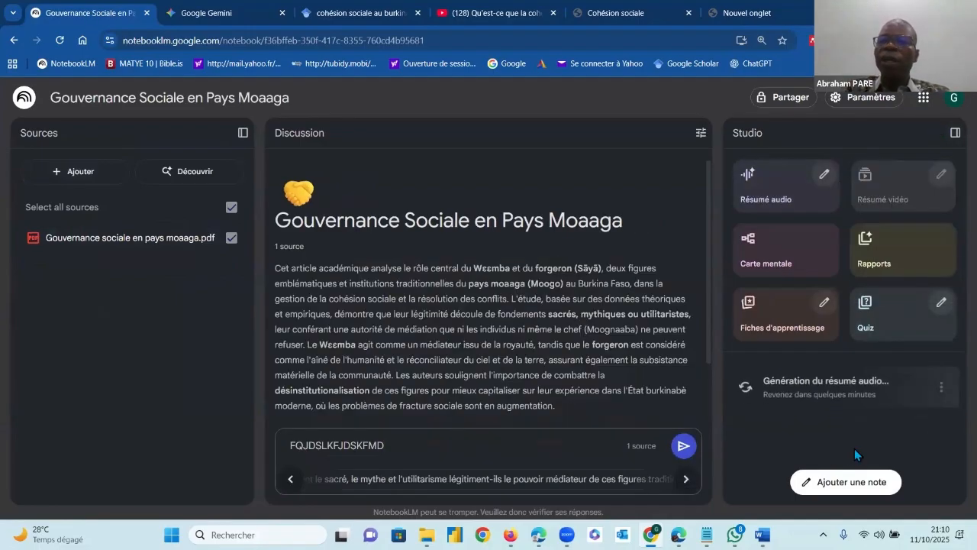
left_click(877, 260)
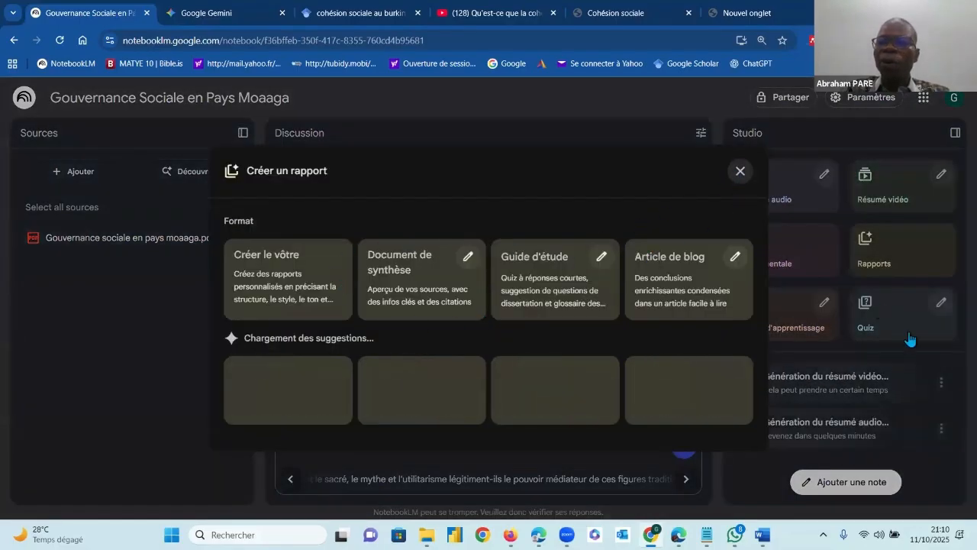
left_click(739, 173)
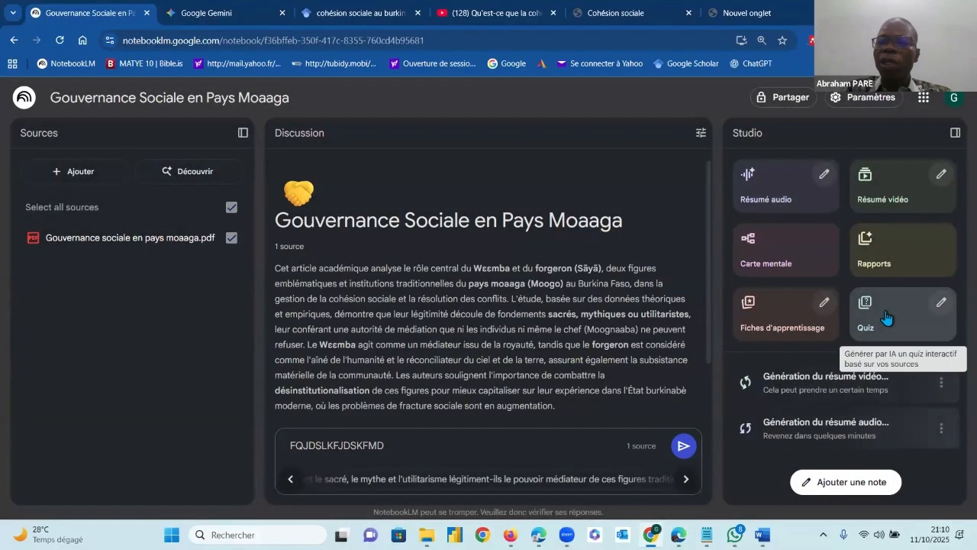
left_click(779, 328)
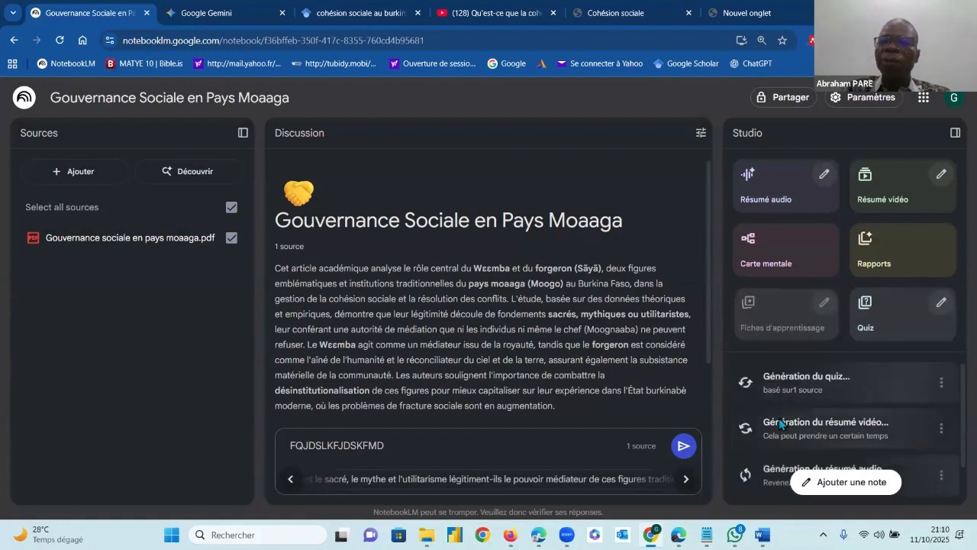
Examine the quiz customization options and the language and focus settings for customizing the video summary, without generating anything
left_click(943, 303)
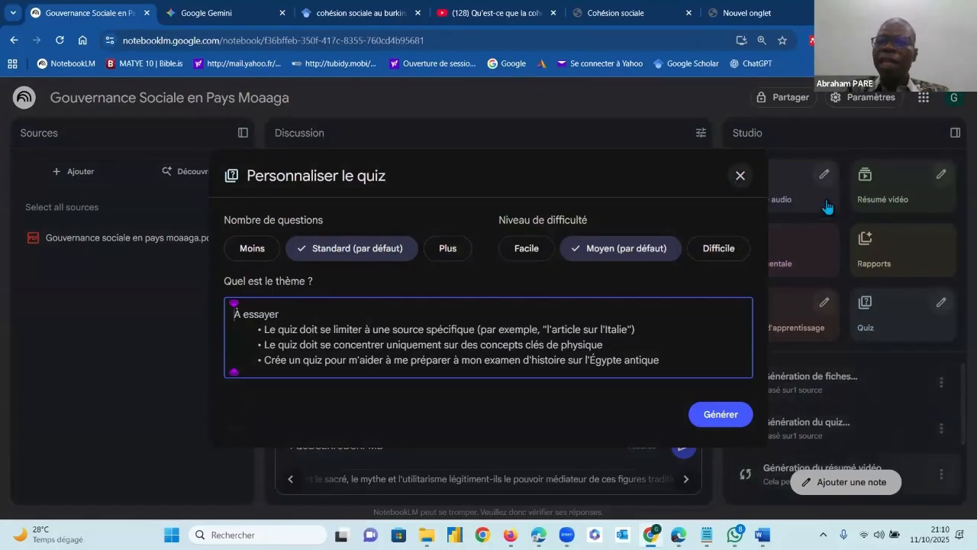
left_click(944, 176)
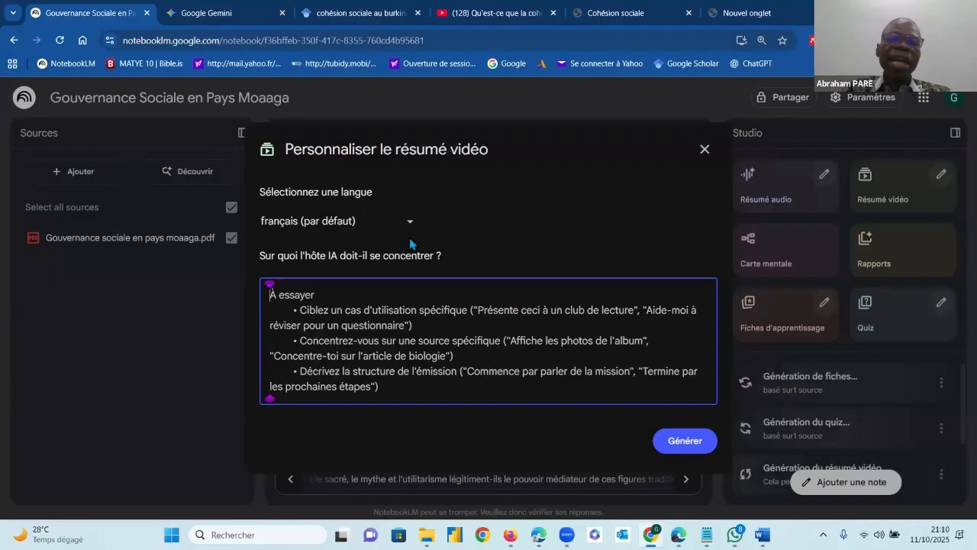
left_click(409, 221)
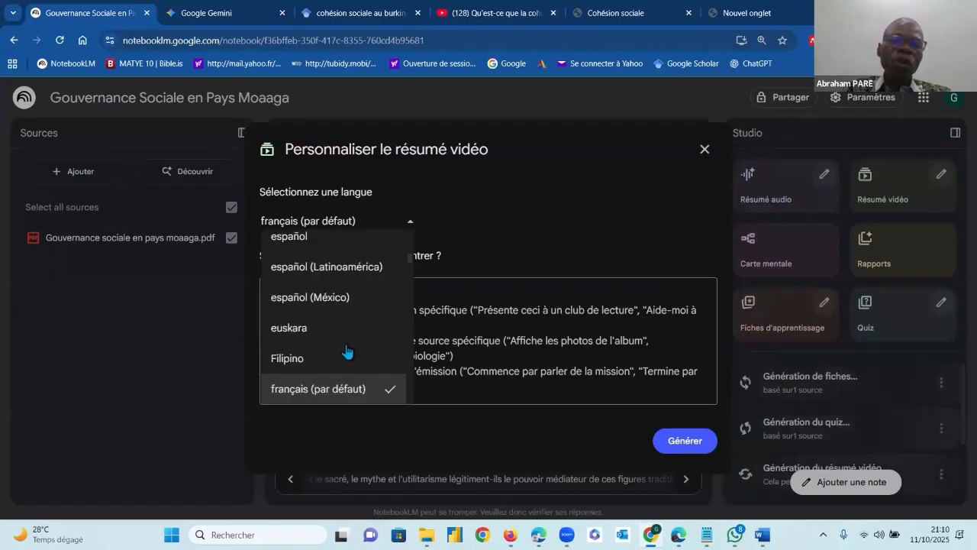
left_click(508, 226)
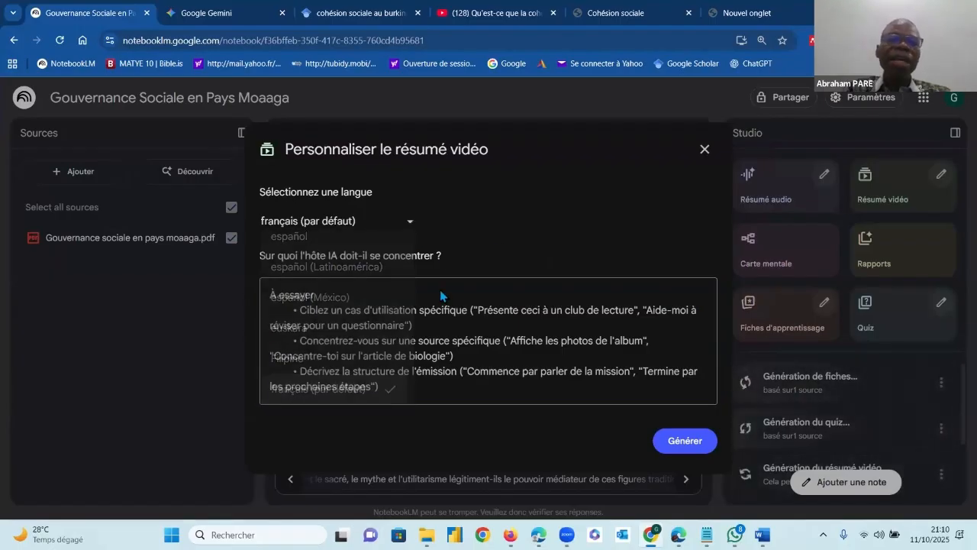
left_click(319, 304)
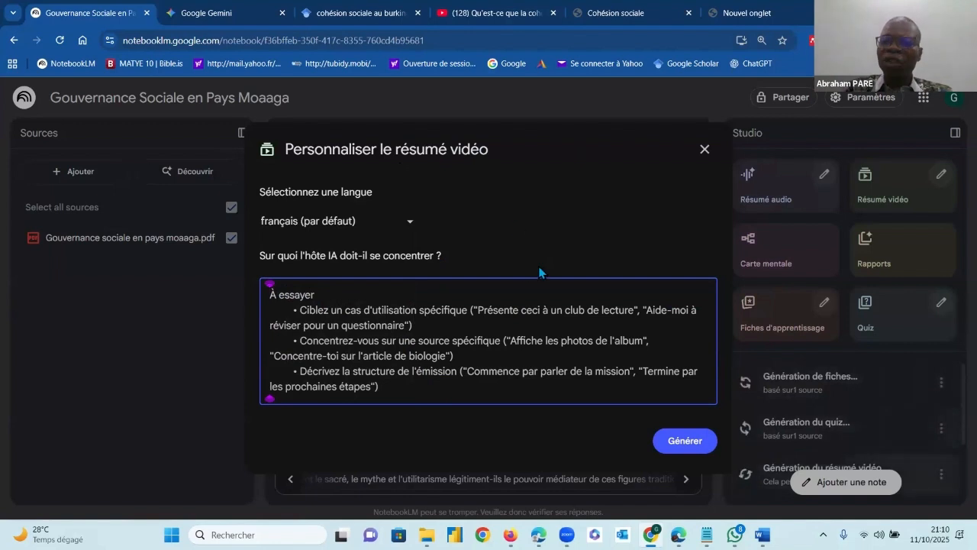
left_click(703, 149)
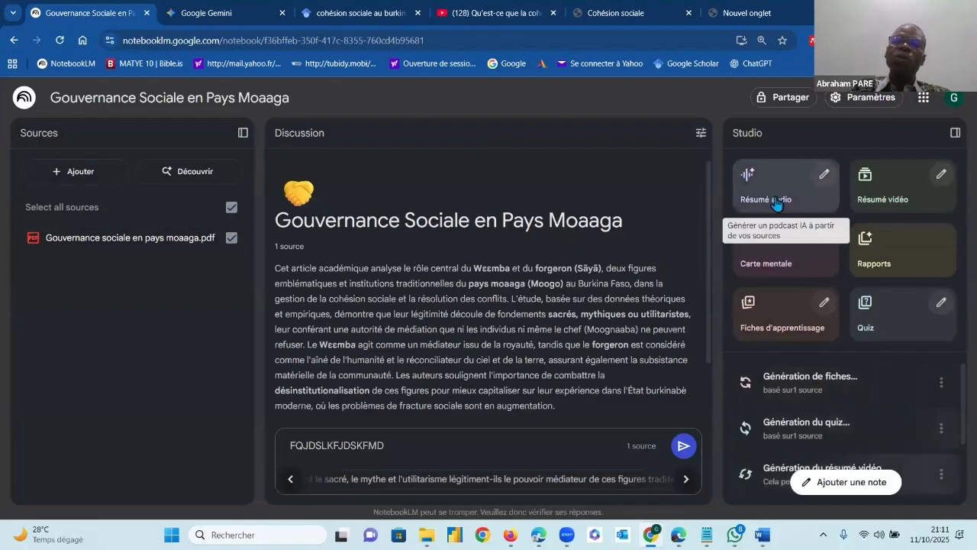
left_click(203, 97)
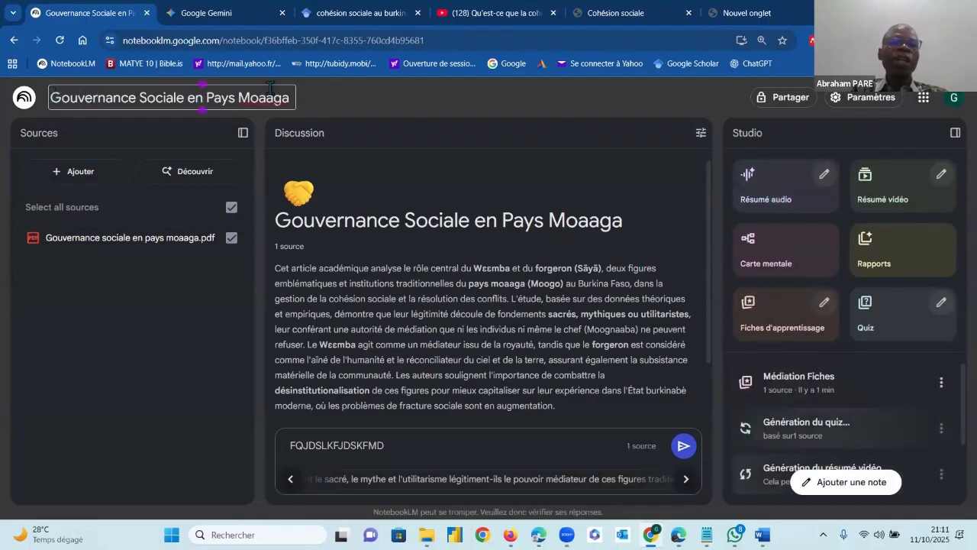
key("ctrl+a")
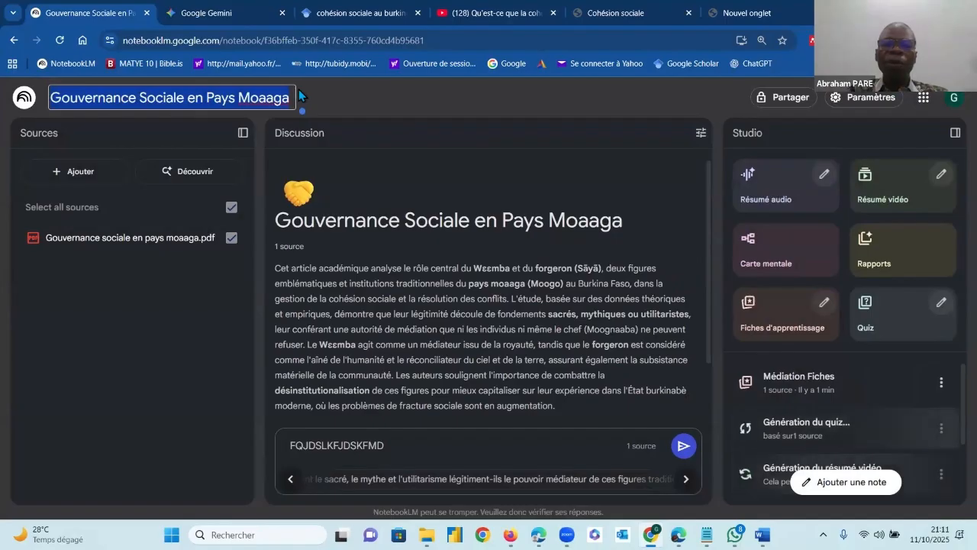
left_click(430, 100)
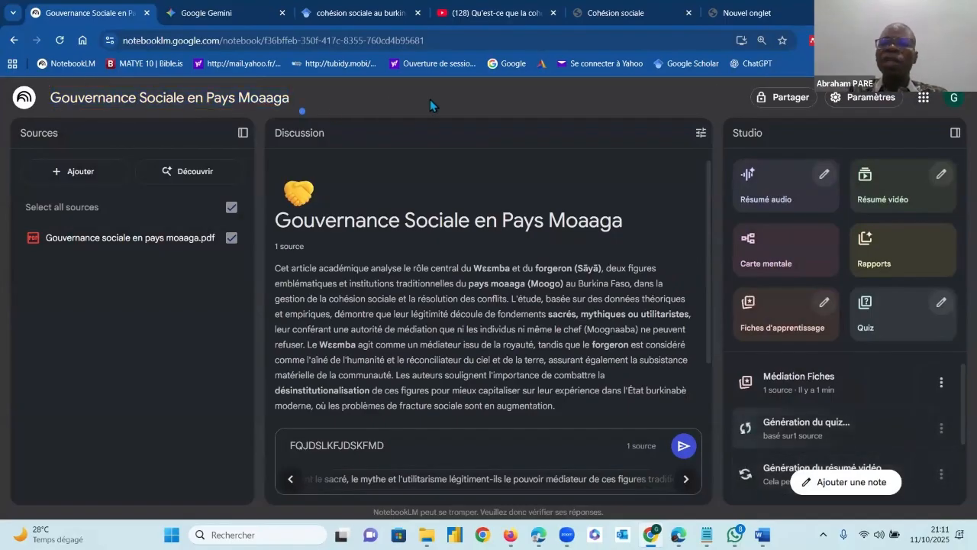
View the notebook's sharing options, open Google Drive from the Google apps list, and return to the notebook
left_click(782, 97)
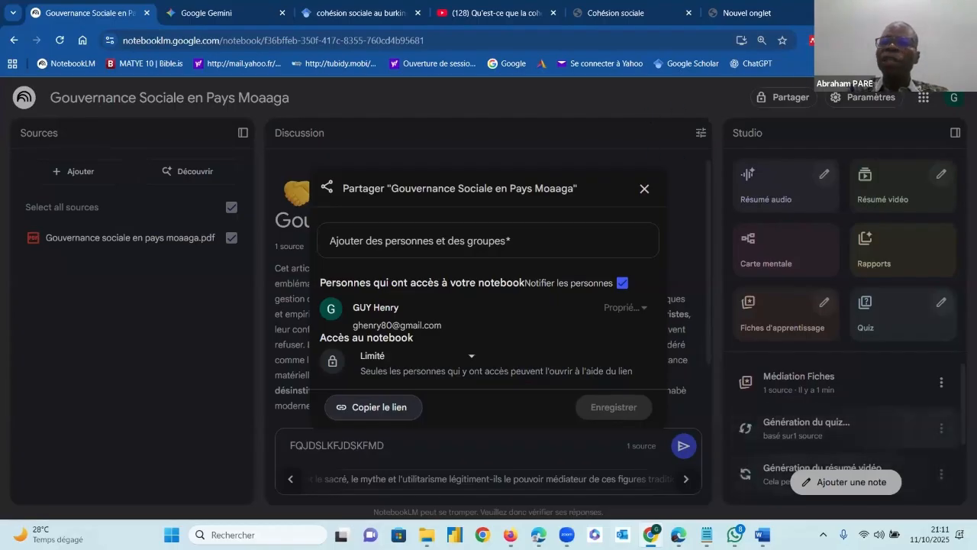
left_click(924, 98)
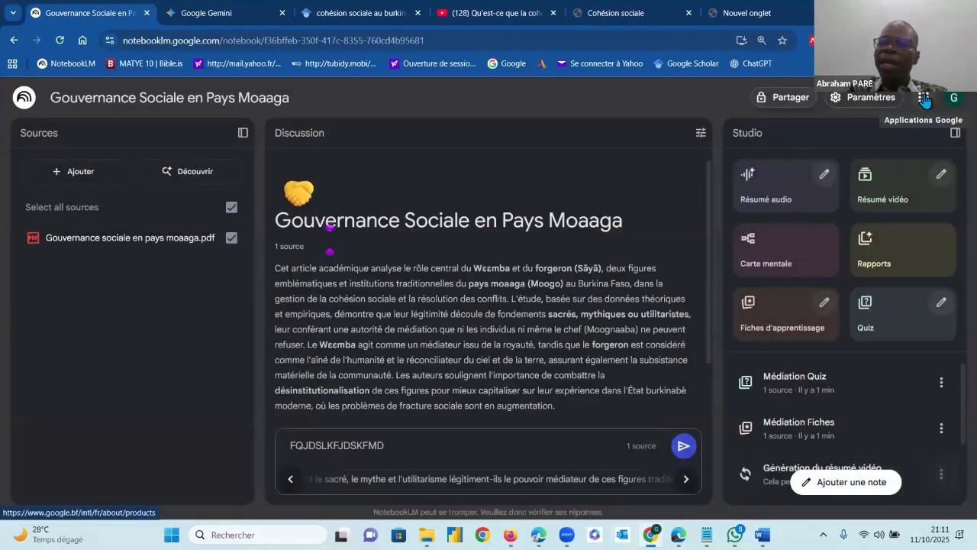
left_click(924, 98)
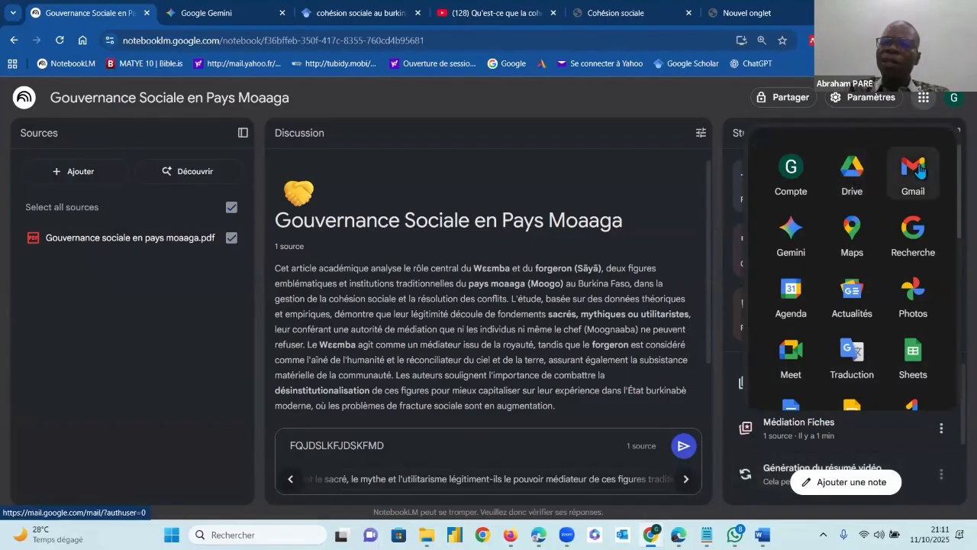
left_click(849, 174)
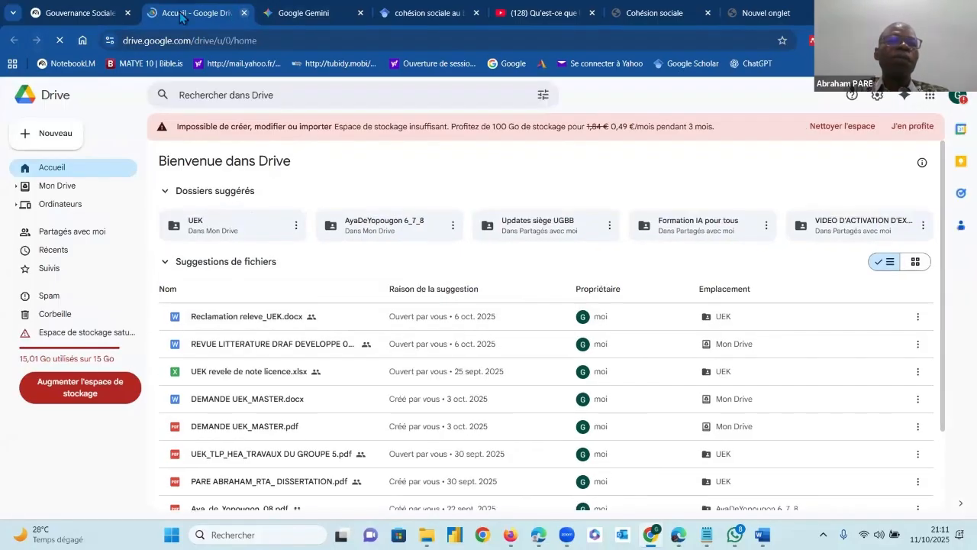
key("ctrl+w")
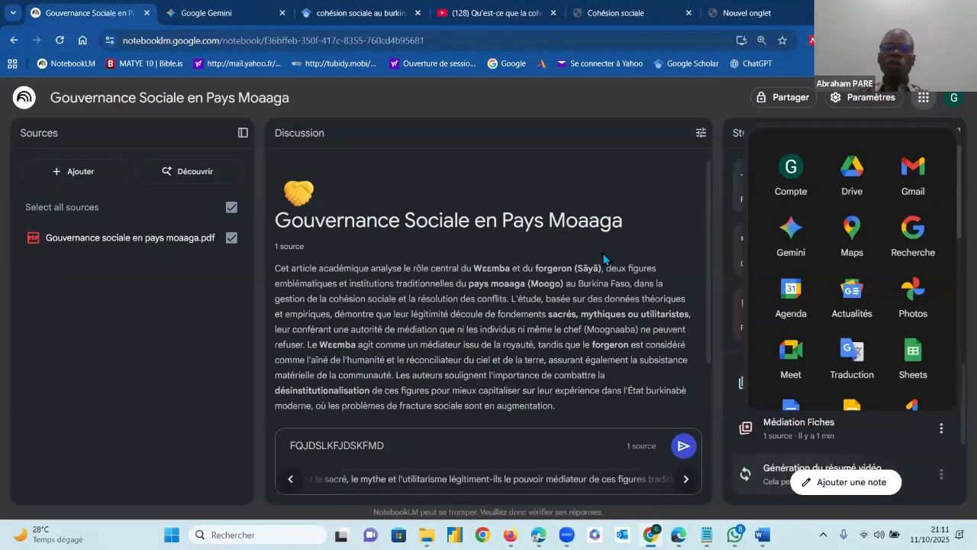